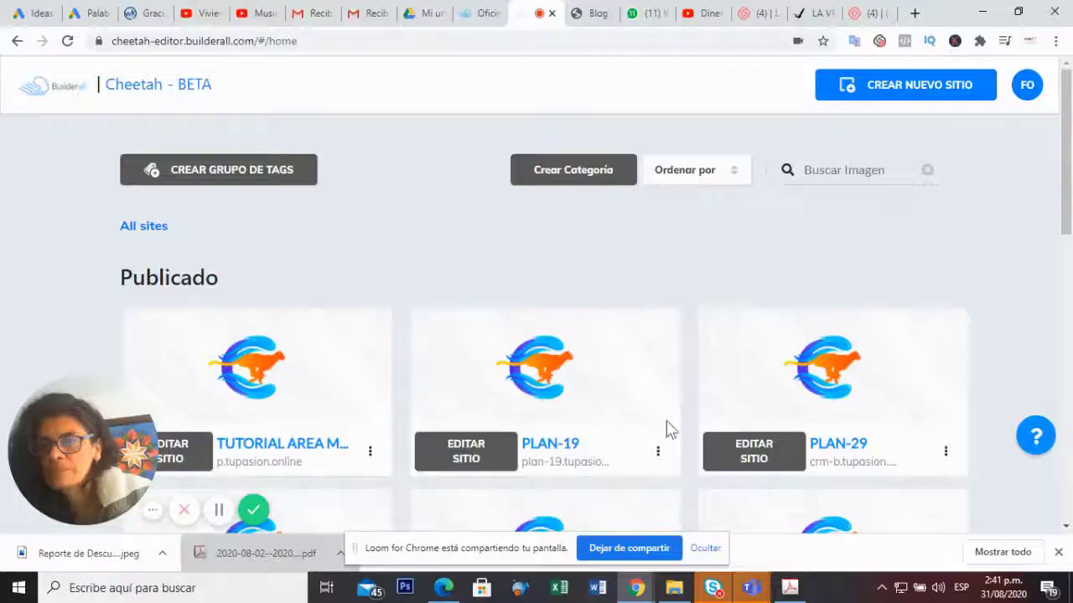
# - Open the published Tu Pasión Online site (tupasion.online) for editing
pyautogui.moveTo(759, 387)
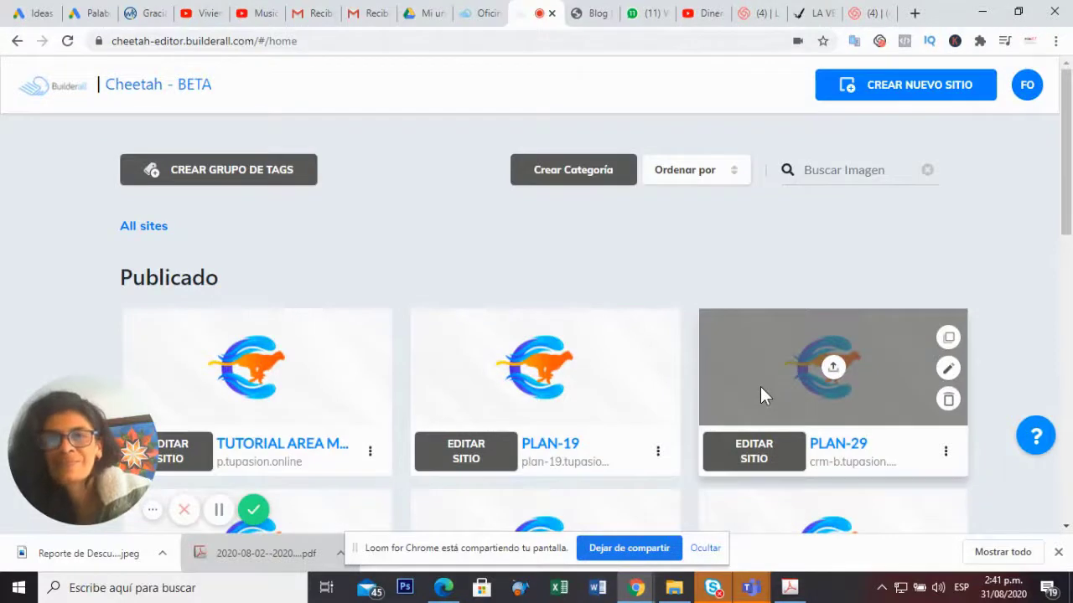
pyautogui.moveTo(565, 368)
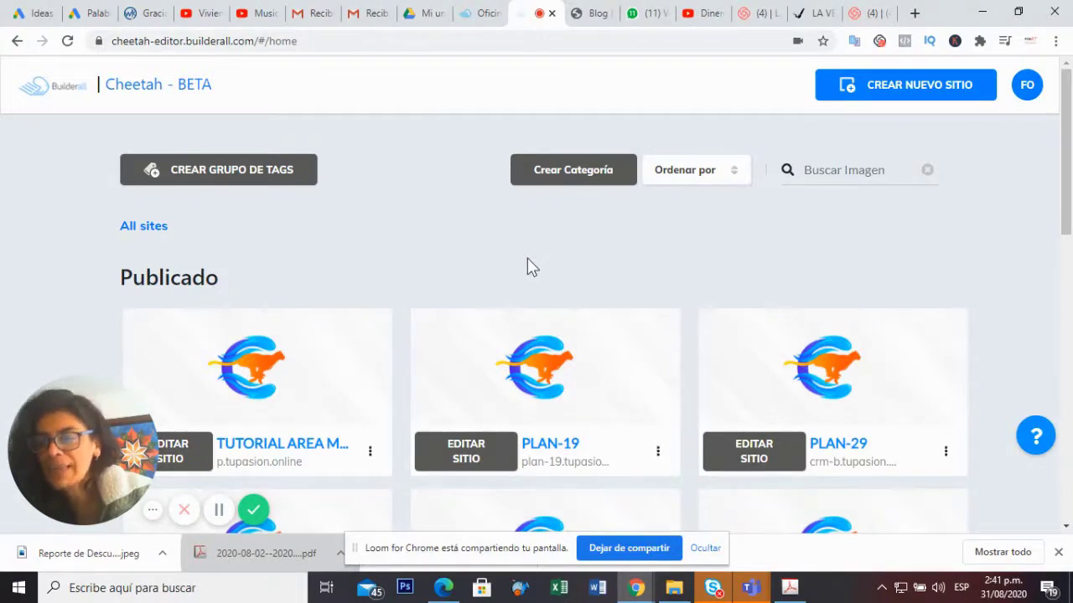
pyautogui.scroll(-3, 528, 267)
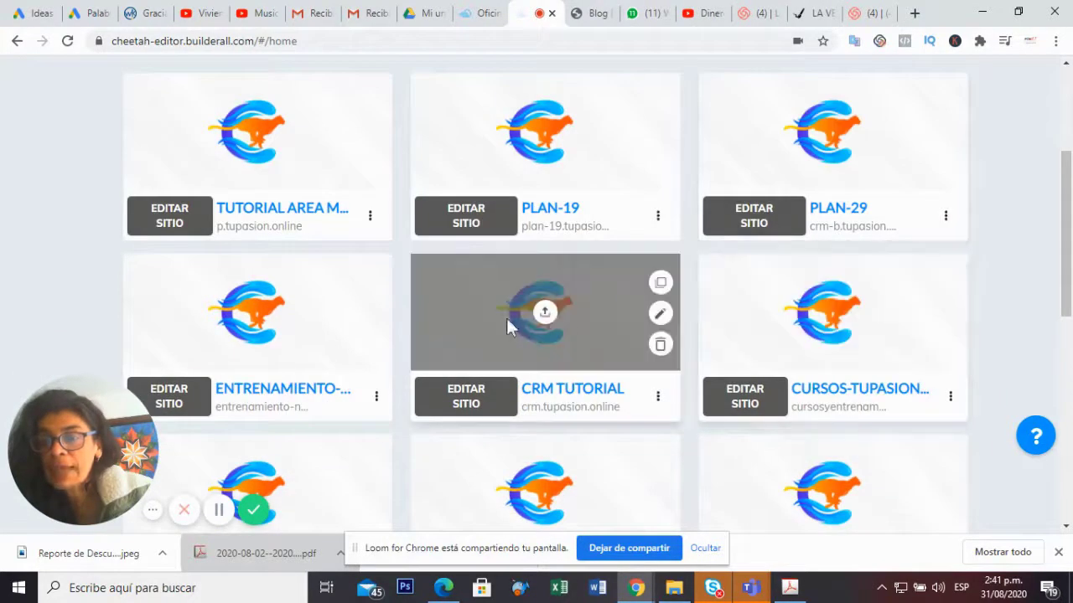
pyautogui.scroll(-2, 825, 348)
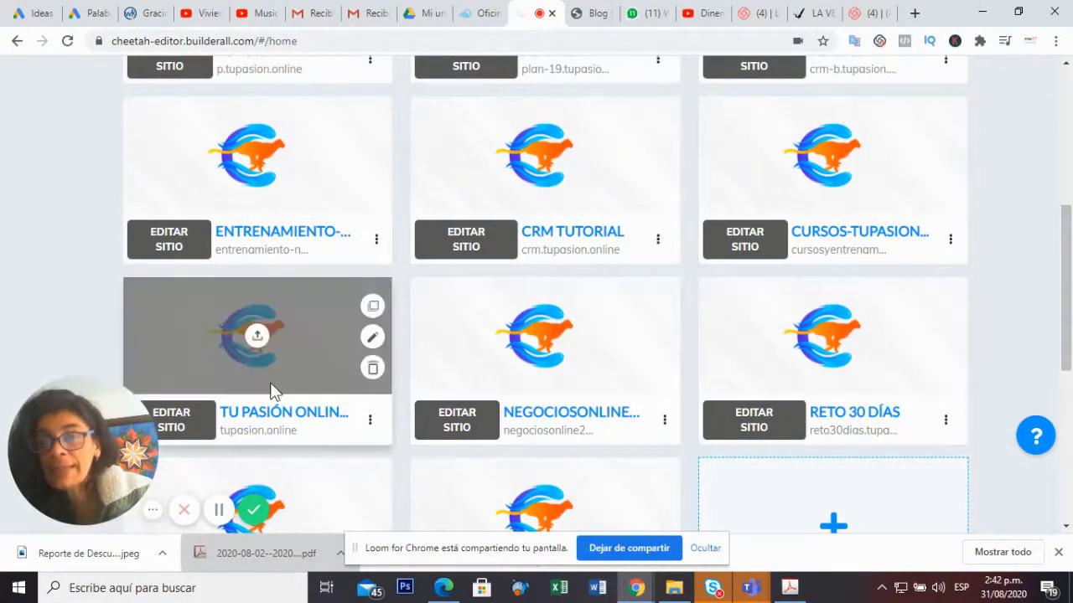
pyautogui.click(174, 423)
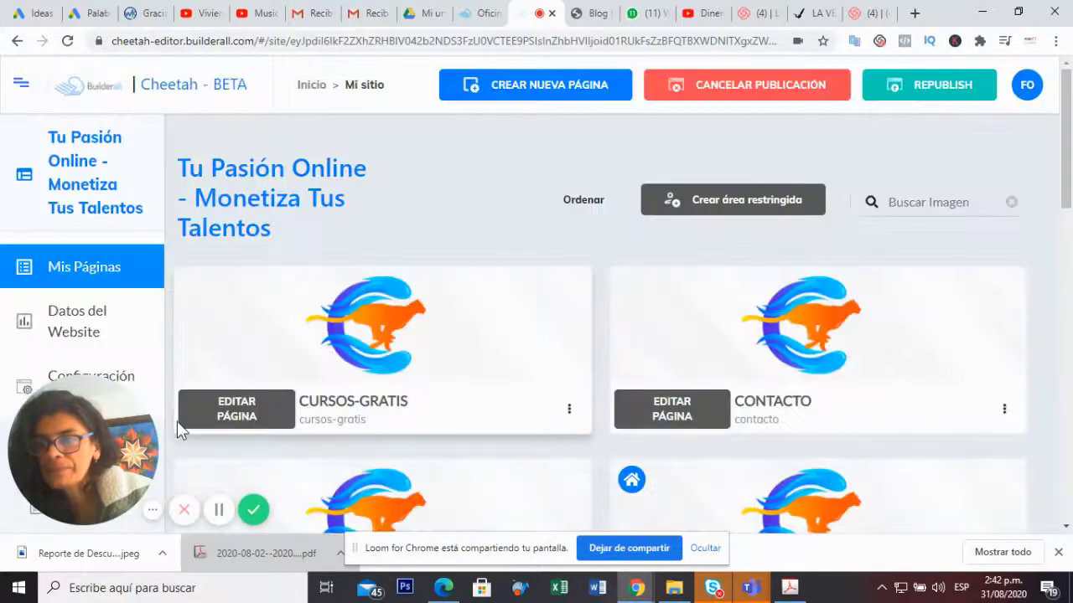
# - Open the Blog [MVP] tool from the Tu Pasión Online site's management area
pyautogui.moveTo(118, 451); pyautogui.dragTo(1016, 452)
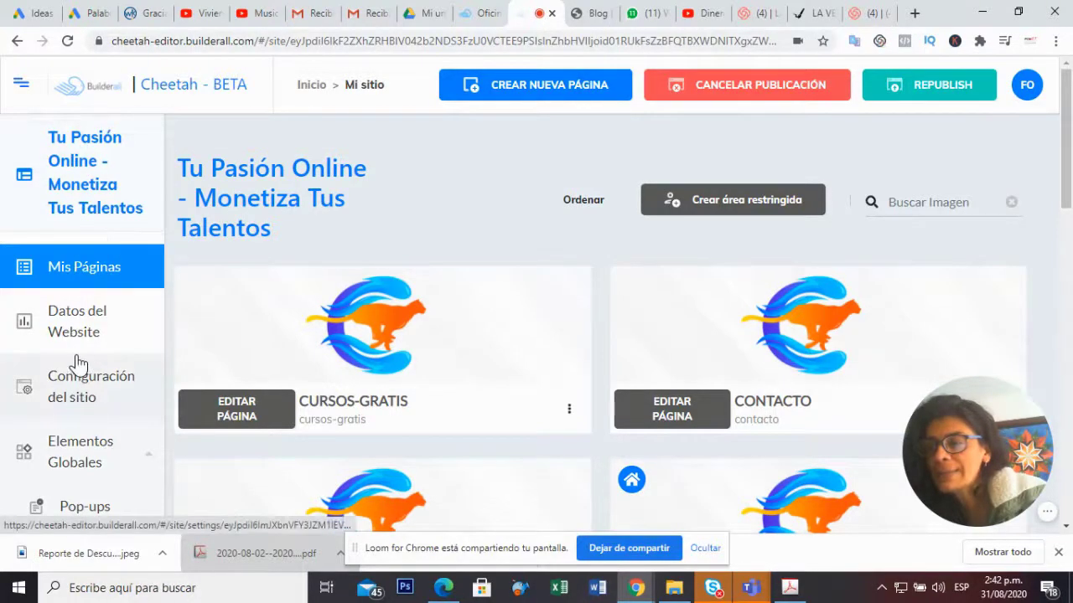
pyautogui.scroll(-4, 76, 362)
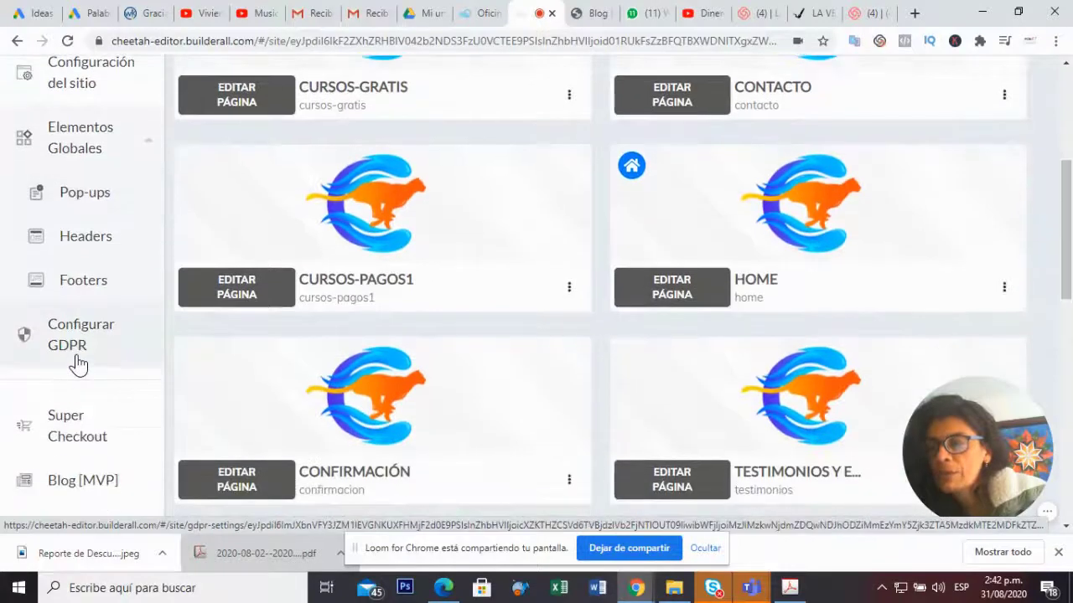
pyautogui.scroll(-1, 76, 362)
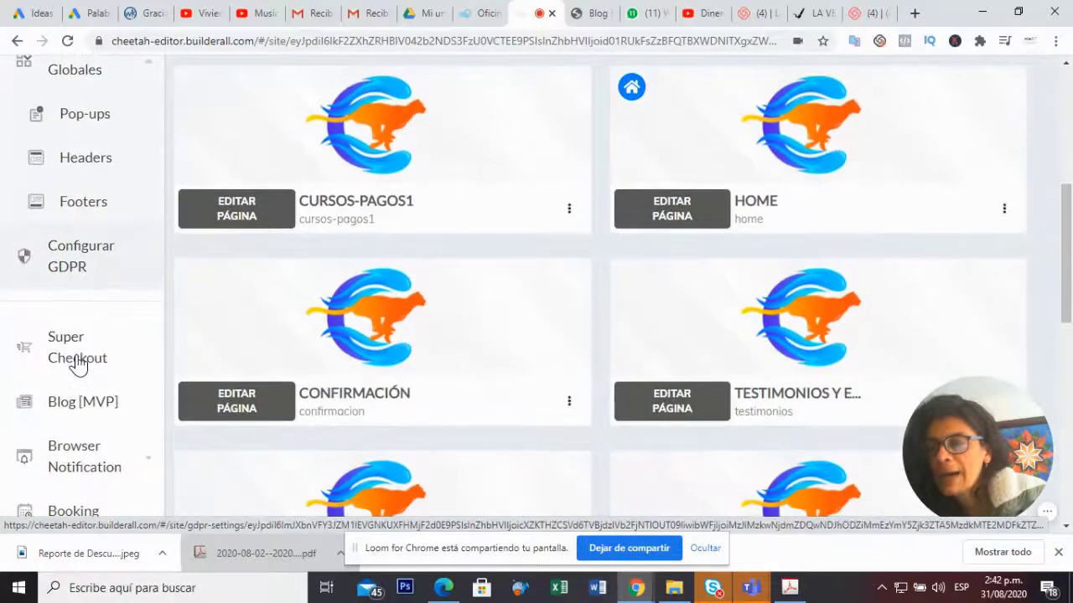
pyautogui.click(81, 411)
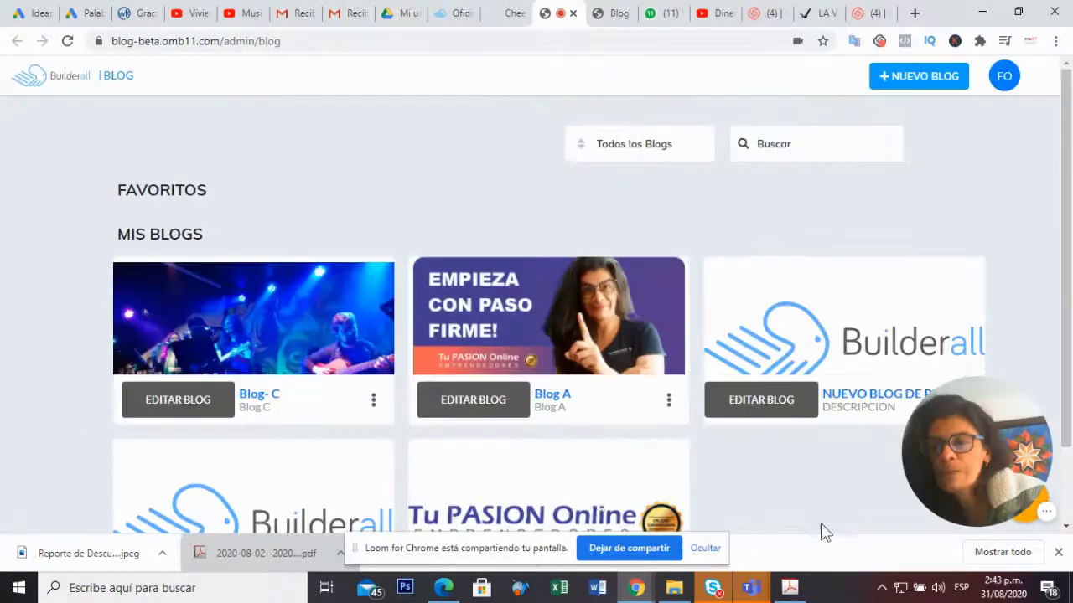
# - Create and save a new blog named "Blog- TU PASION" with the description "Descripción"
pyautogui.scroll(-1, 668, 268)
pyautogui.scroll(-1, 668, 270)
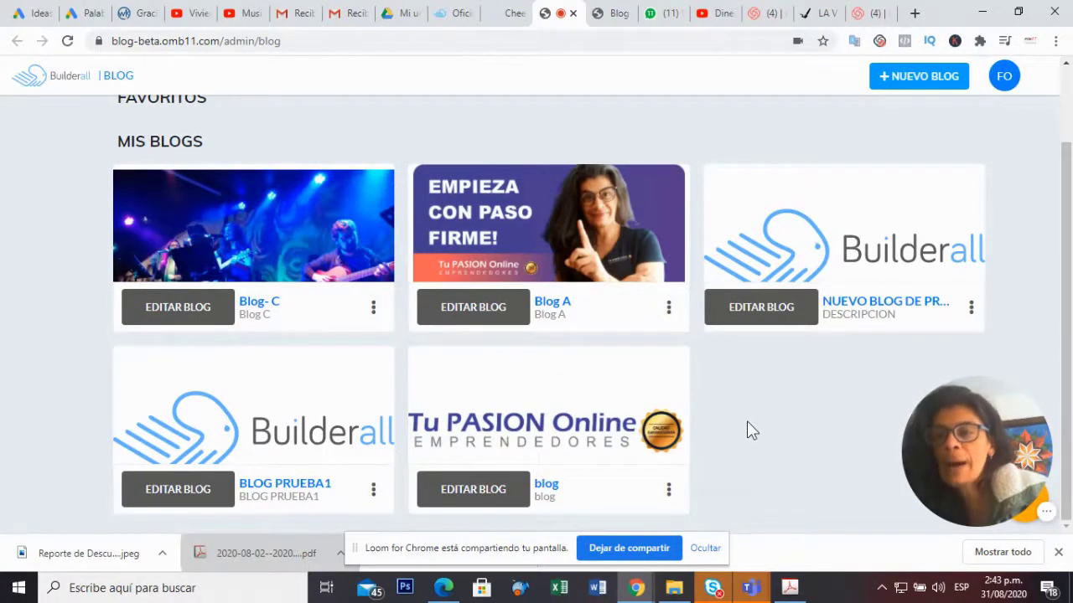
pyautogui.scroll(2, 749, 427)
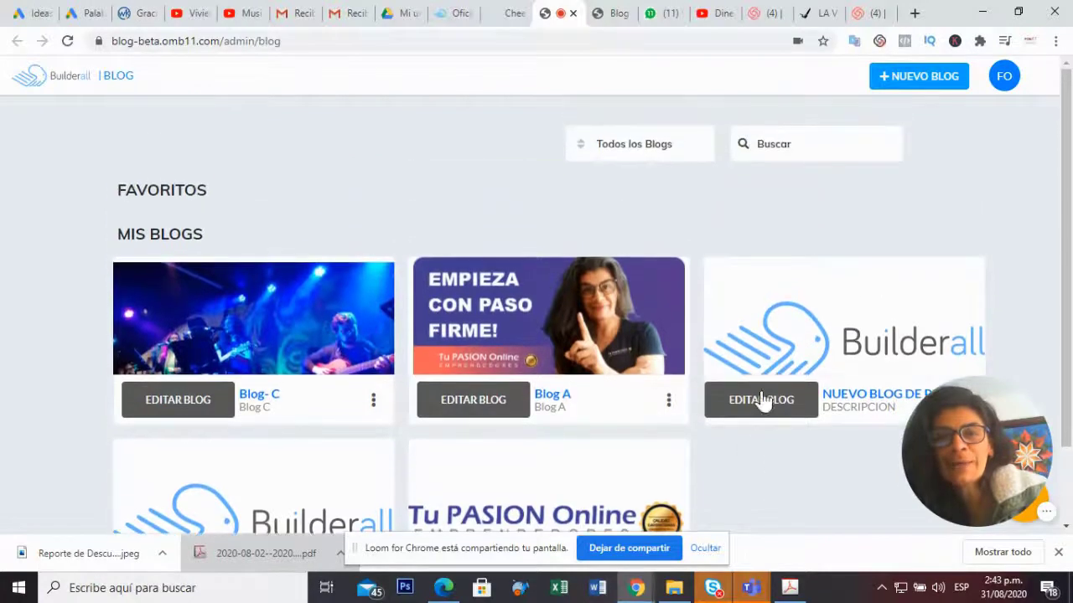
pyautogui.click(920, 84)
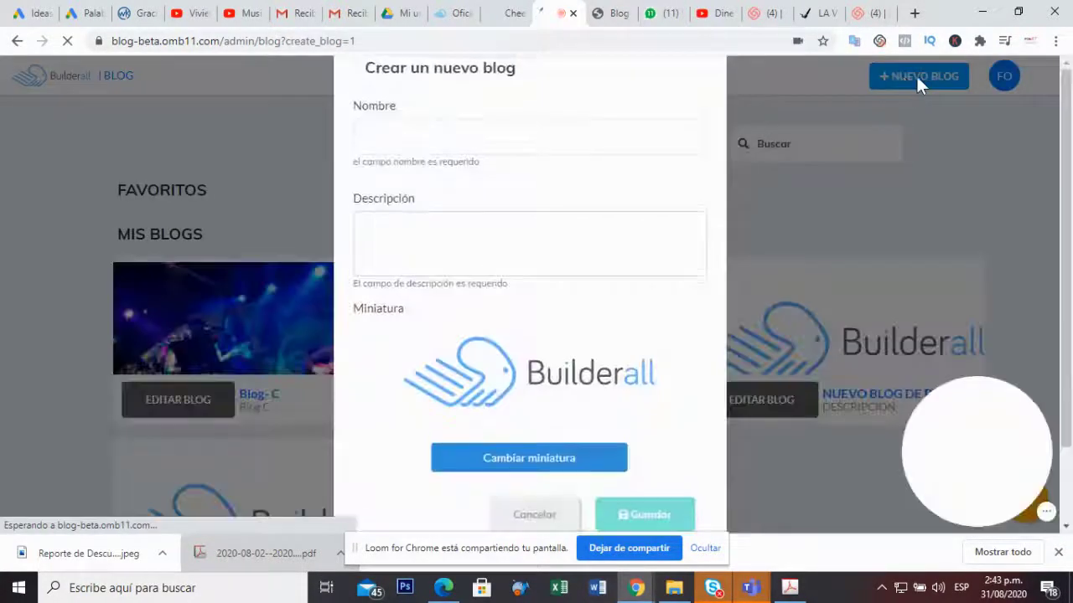
pyautogui.click(457, 137)
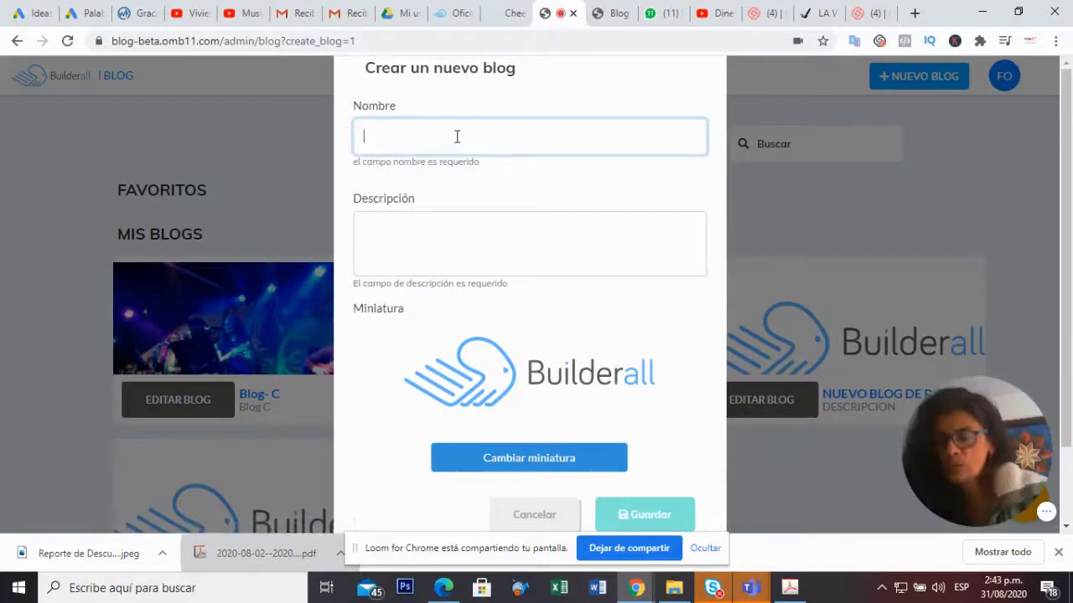
pyautogui.write('Blog')
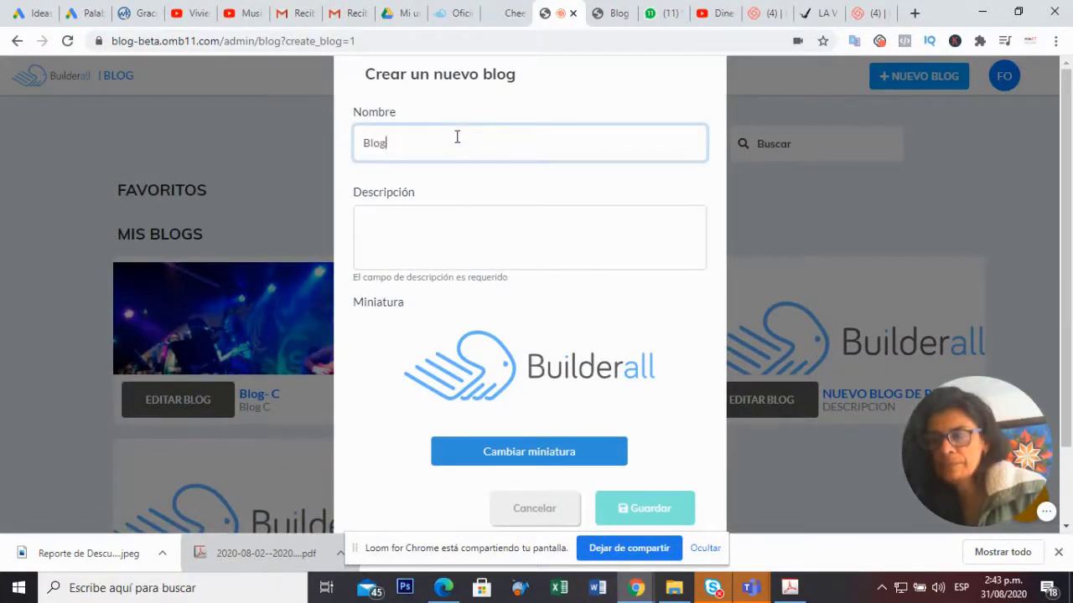
pyautogui.write('- TU PASION')
pyautogui.click(479, 224)
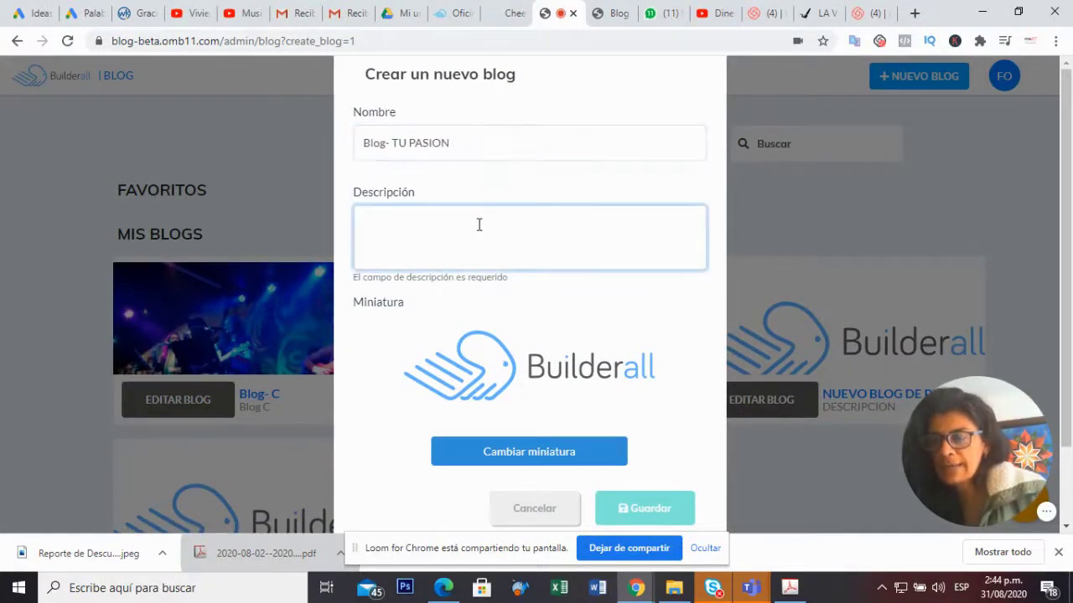
pyautogui.write('Descripción')
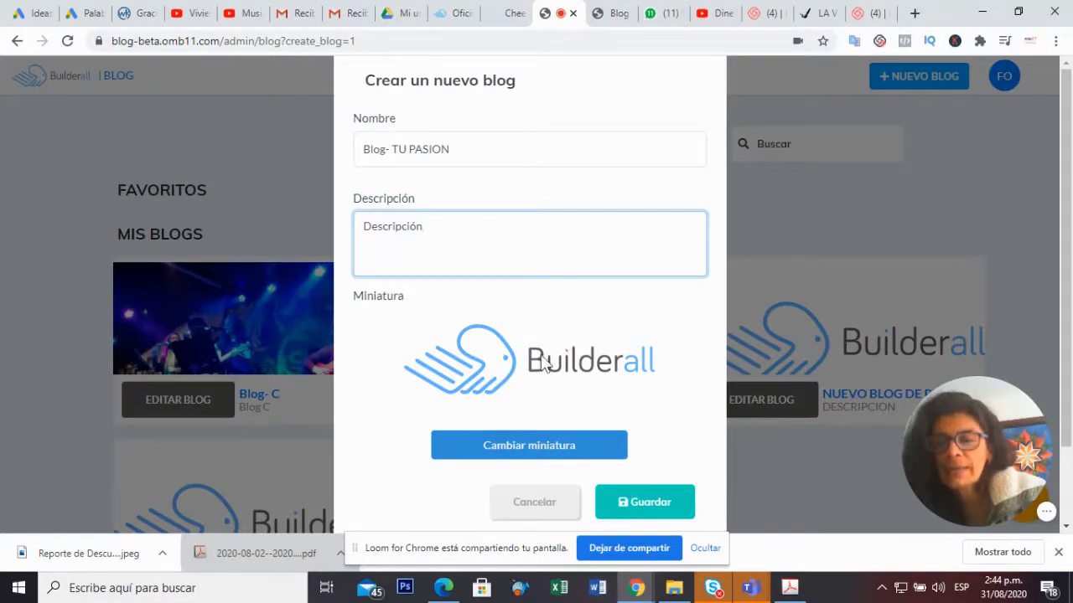
pyautogui.click(650, 503)
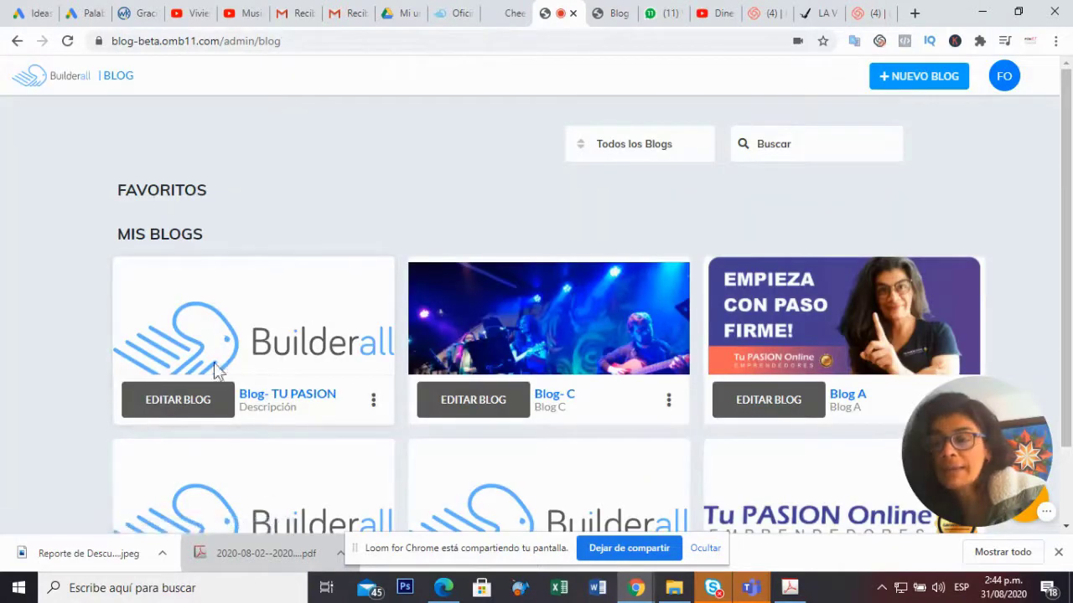
# - Open the "Blog- TU PASION" blog for editing and view its Overview statistics
pyautogui.click(186, 408)
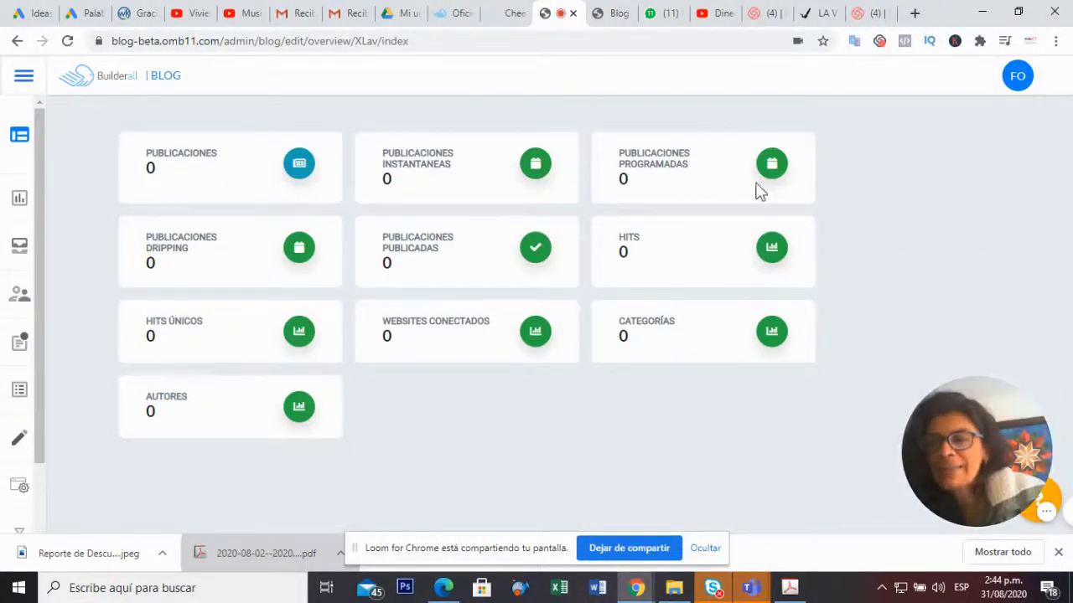
pyautogui.moveTo(38, 144)
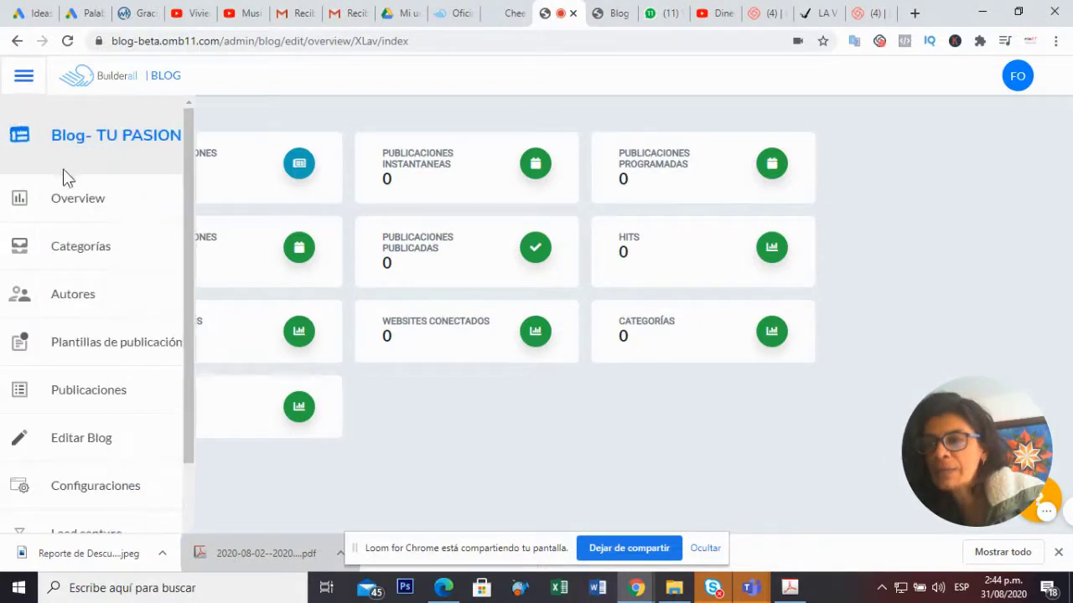
pyautogui.click(91, 210)
pyautogui.moveTo(22, 126)
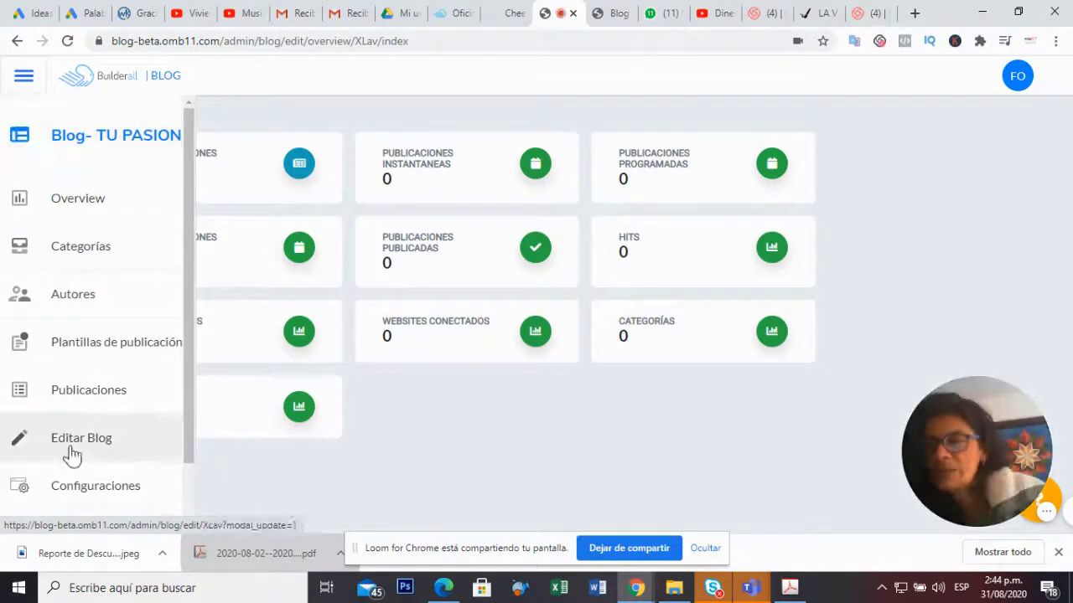
pyautogui.click(61, 199)
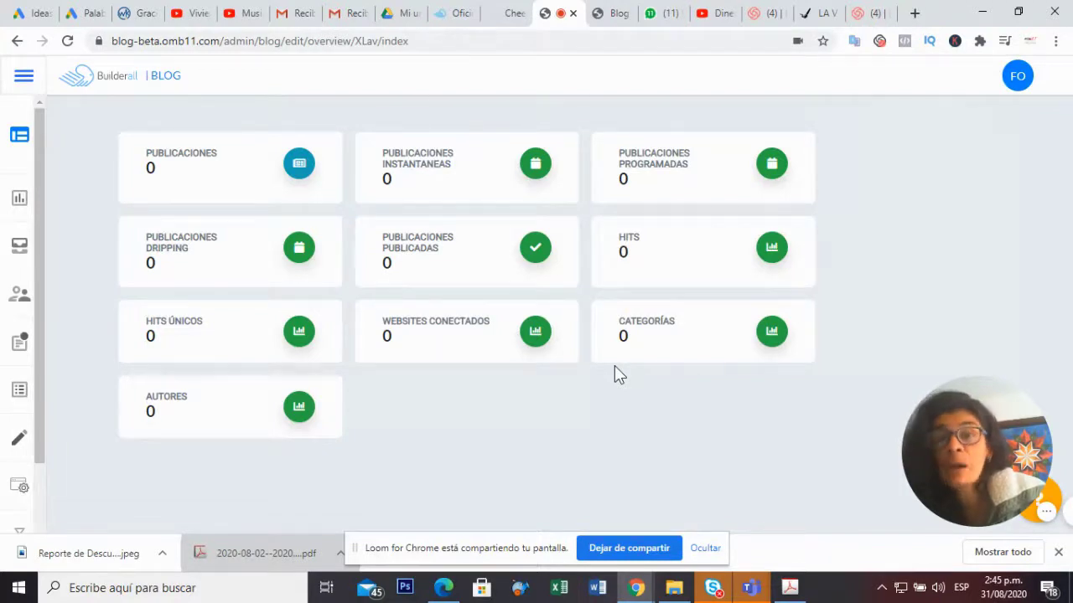
# - Go to the blog's categories and add a new category named "Coaching"
pyautogui.moveTo(89, 247)
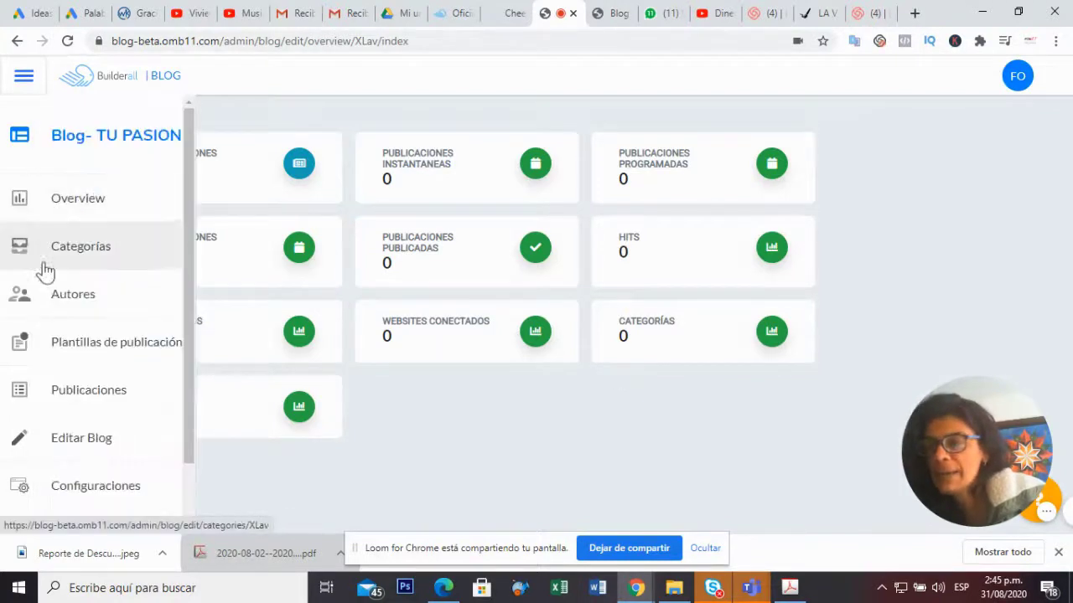
pyautogui.click(86, 259)
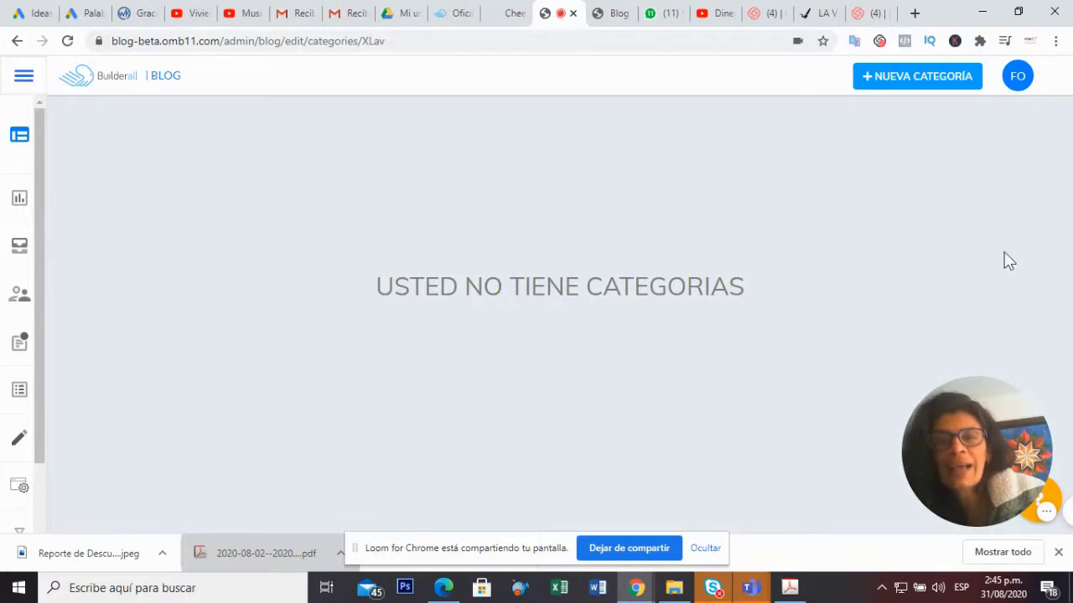
pyautogui.click(935, 87)
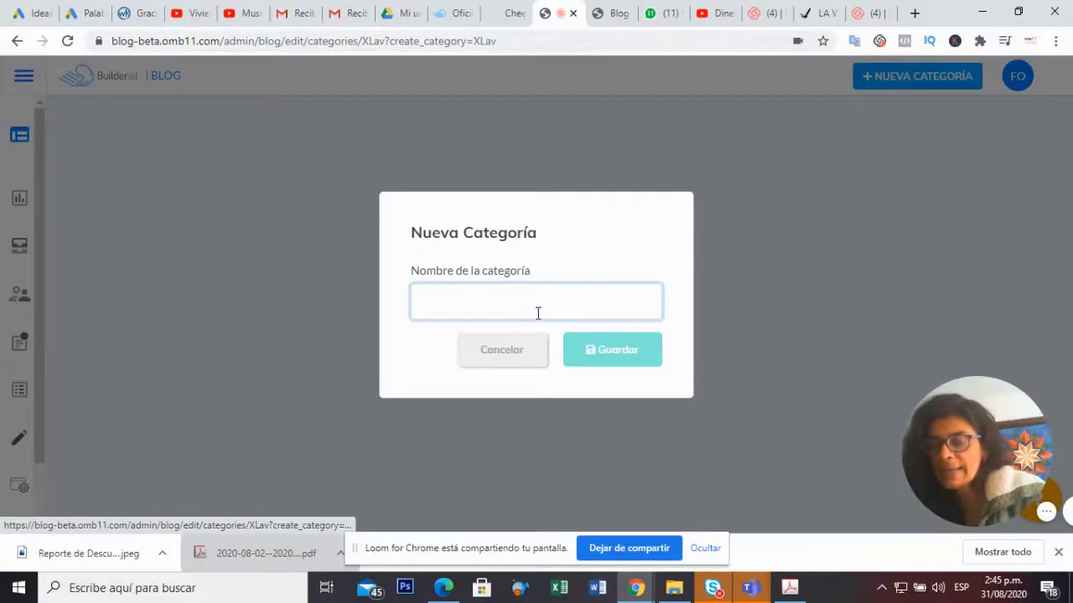
pyautogui.write('Coaching')
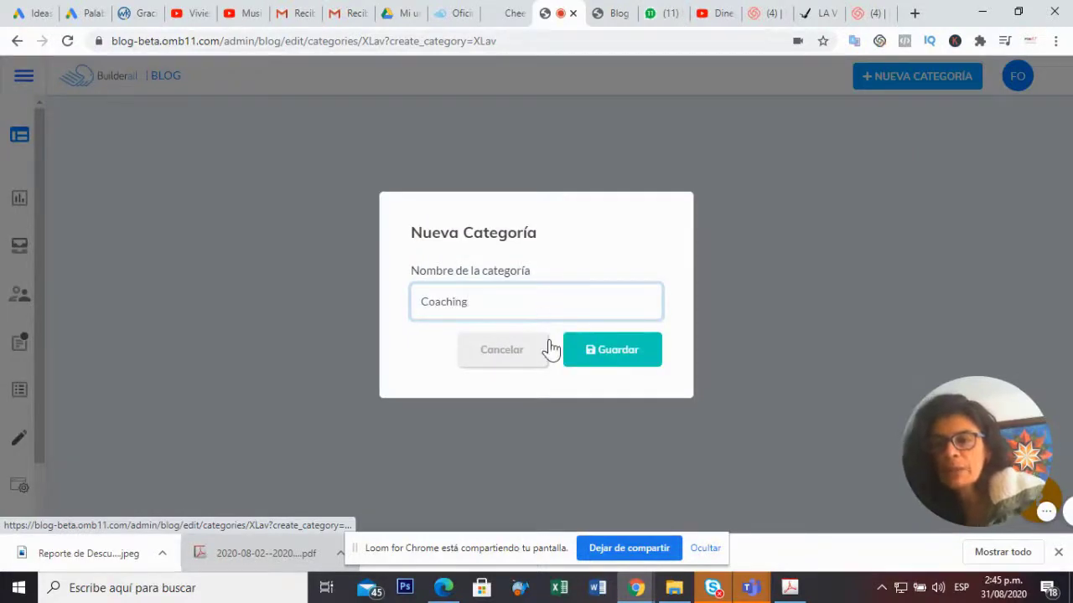
pyautogui.click(611, 348)
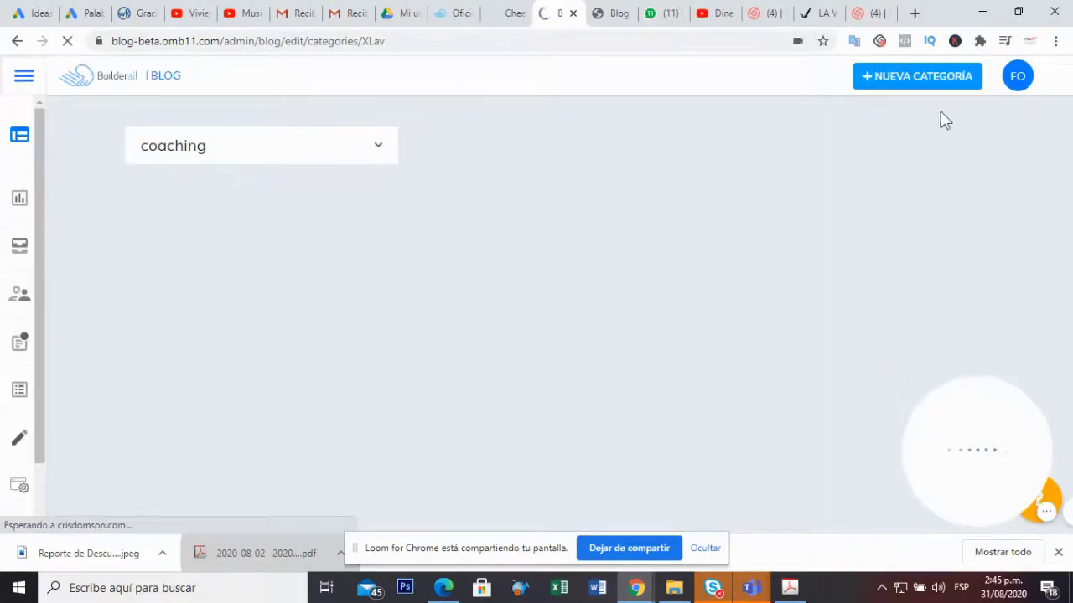
# - Add a second blog category named "Marketing Digital" and save it
pyautogui.click(934, 82)
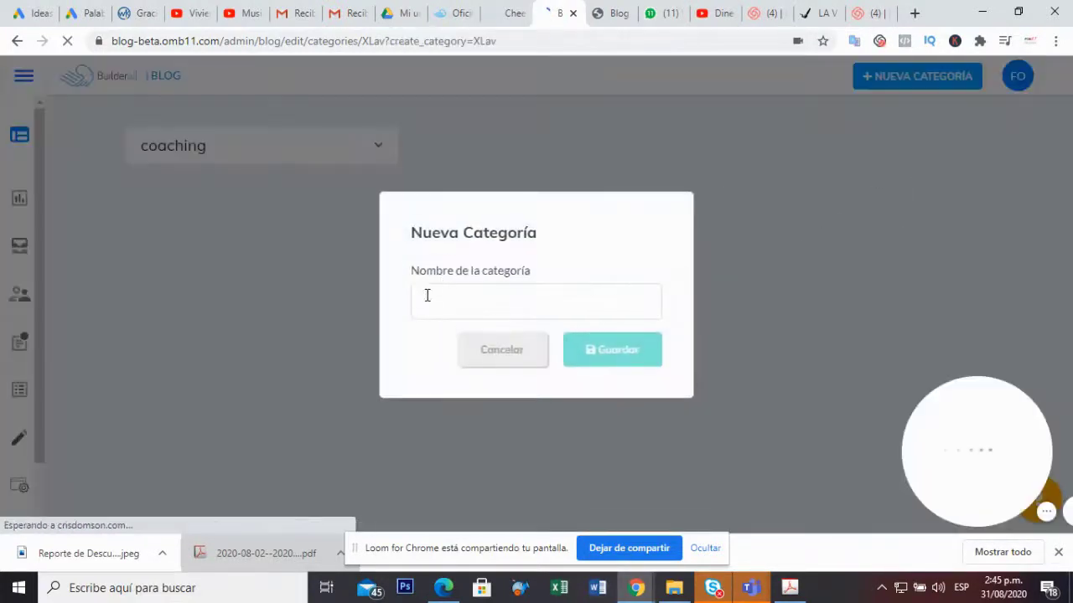
pyautogui.click(436, 307)
pyautogui.write('M')
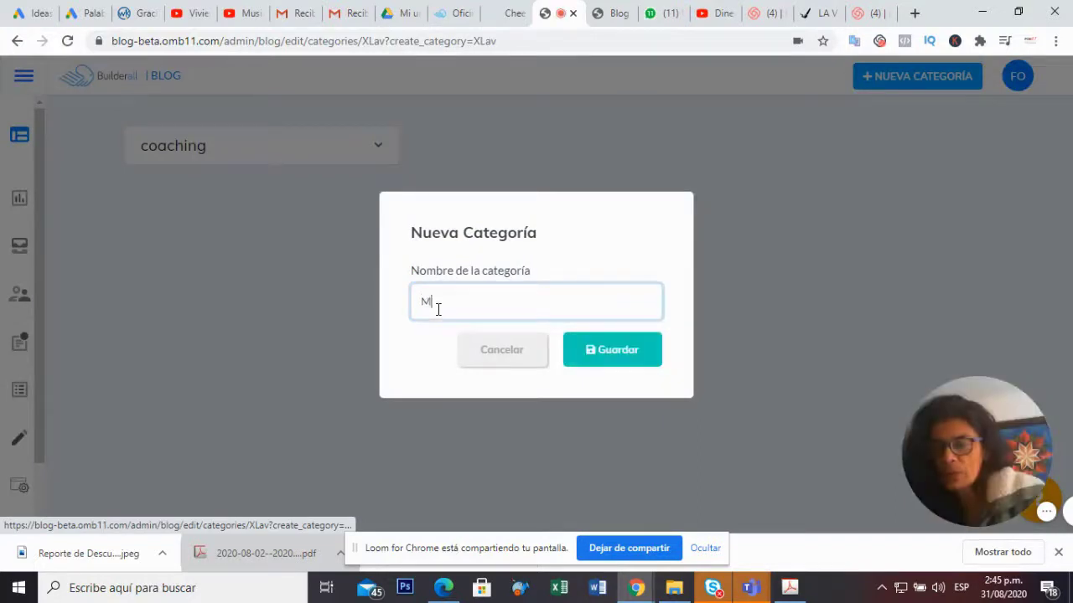
pyautogui.write('arketing')
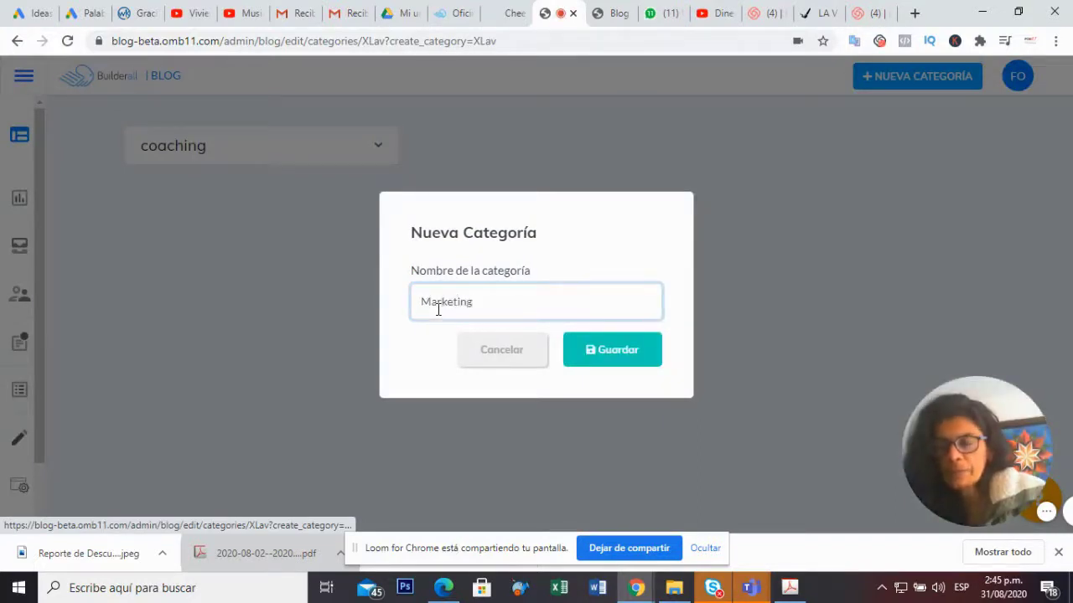
pyautogui.write(' Digital')
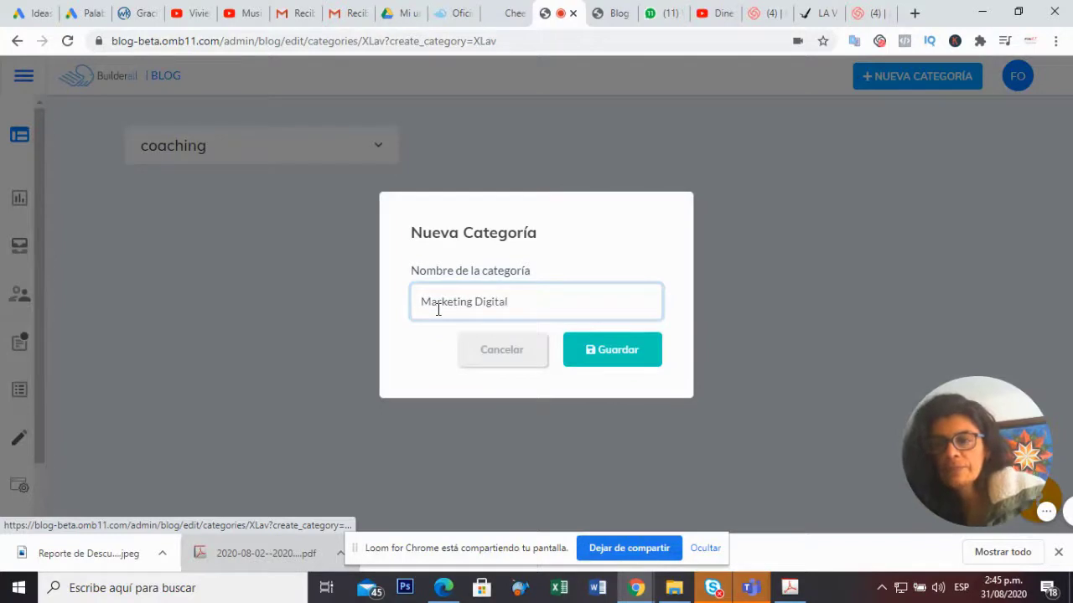
pyautogui.click(590, 362)
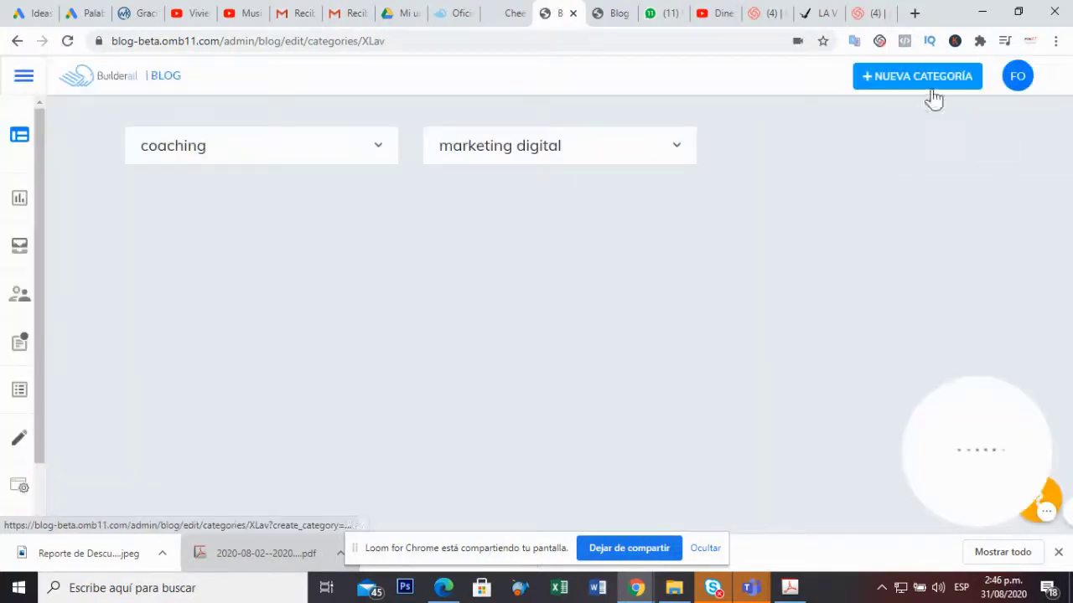
# - Add a third blog category named "Herramientas de Marketing" and save it
pyautogui.click(921, 78)
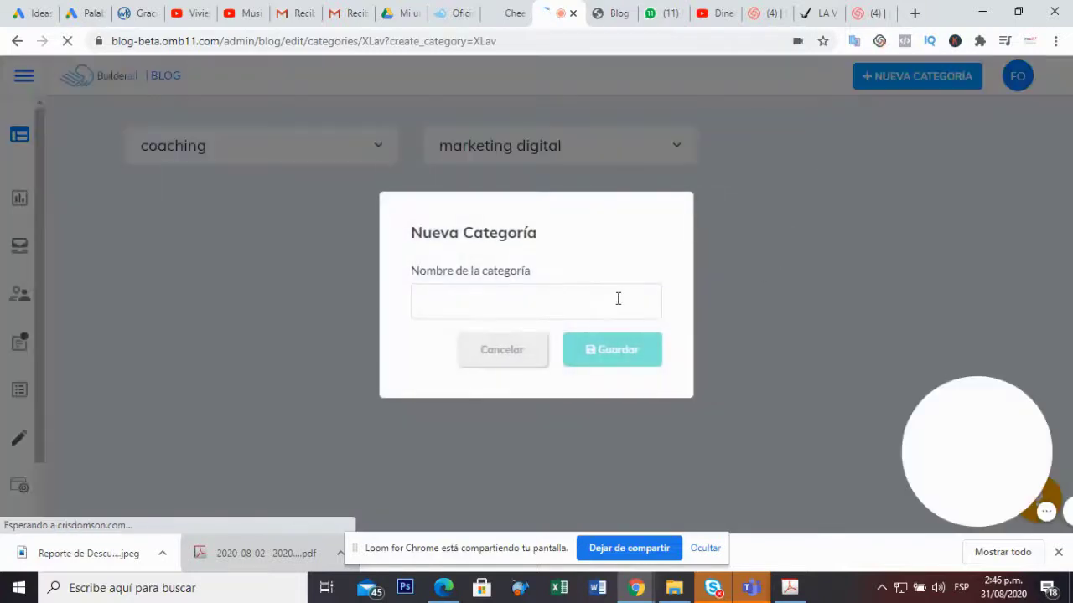
pyautogui.write('H')
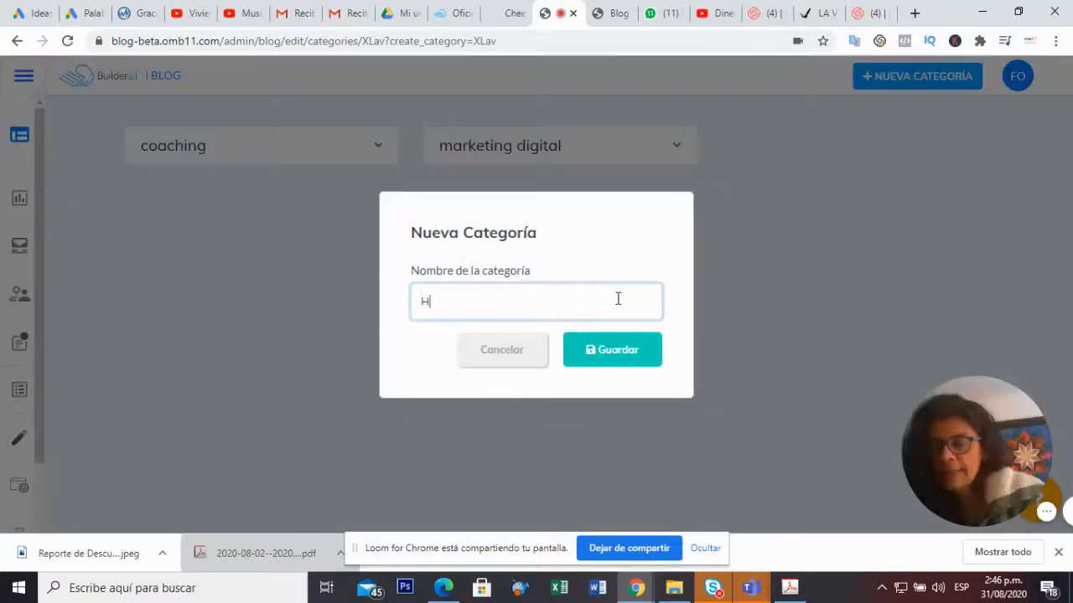
pyautogui.write('erramientas de Marketing')
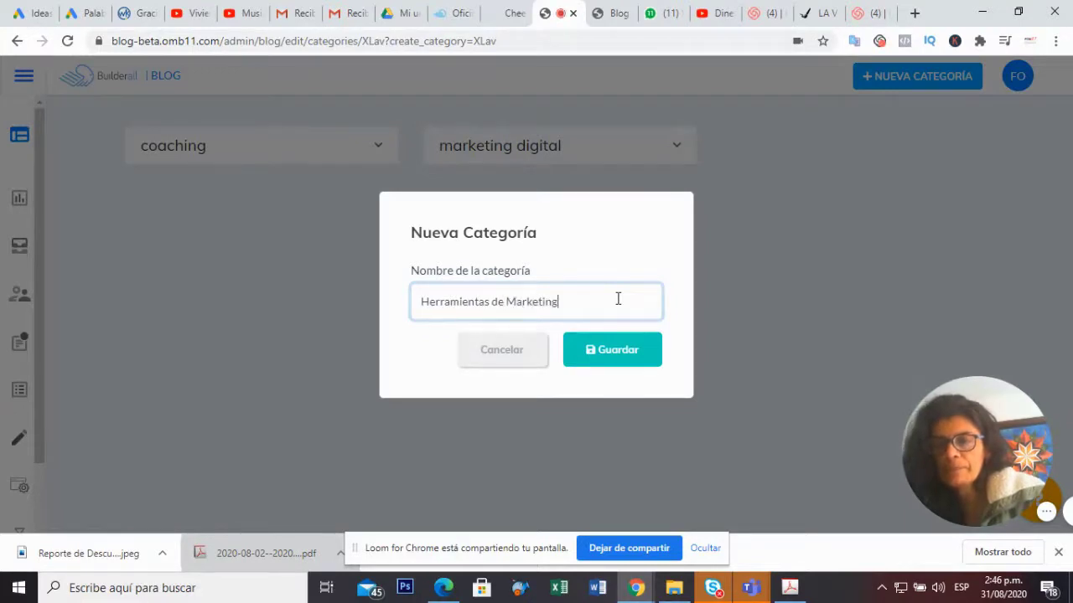
pyautogui.click(623, 349)
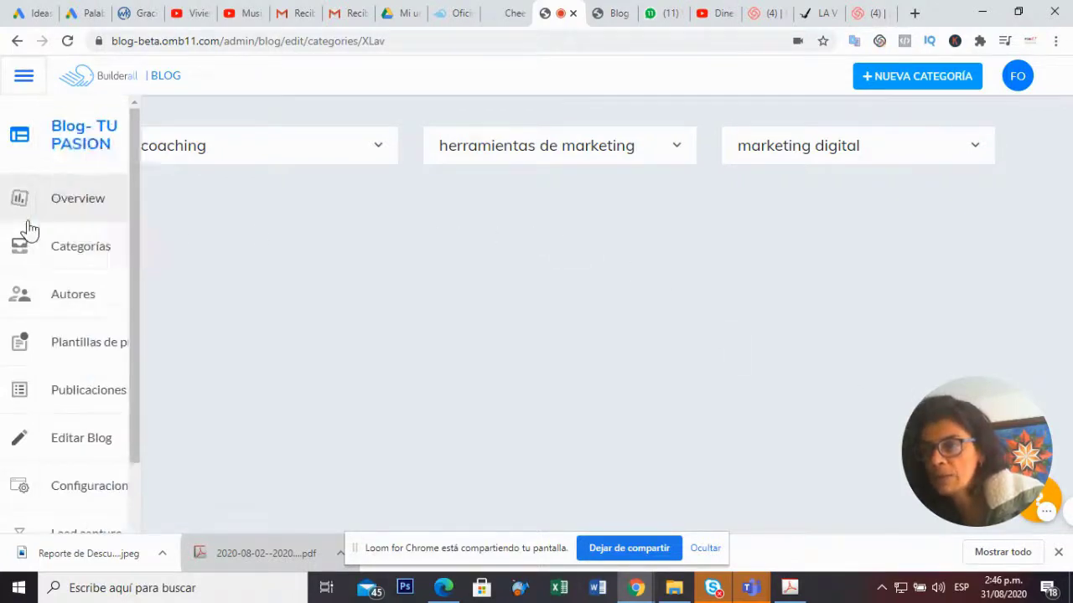
# - Go to the blog's authors, start a new author and enter the author's name in the about section
pyautogui.moveTo(29, 227)
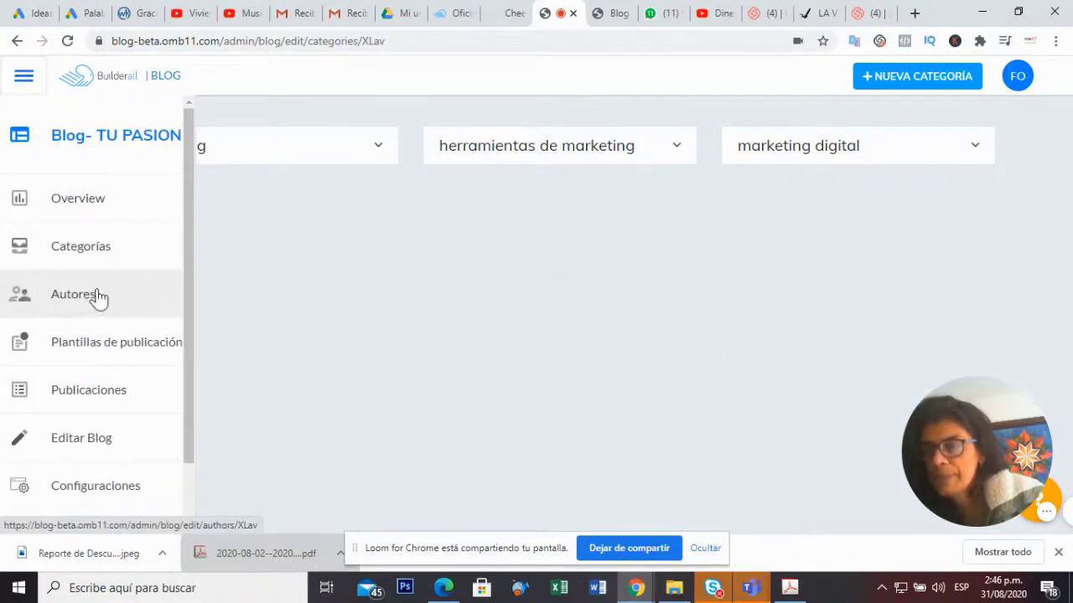
pyautogui.click(73, 303)
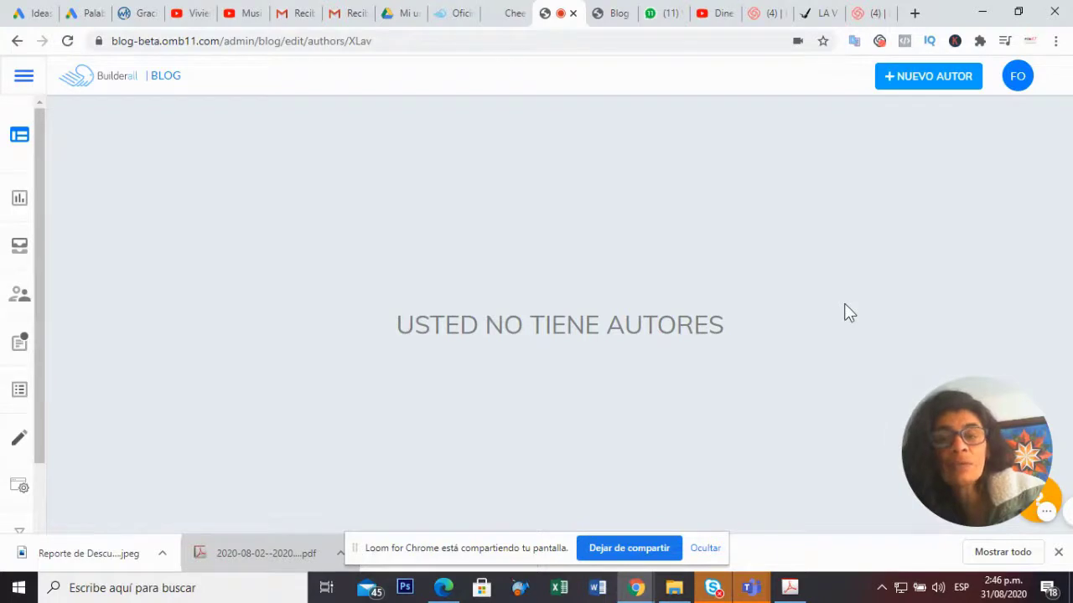
pyautogui.moveTo(984, 439)
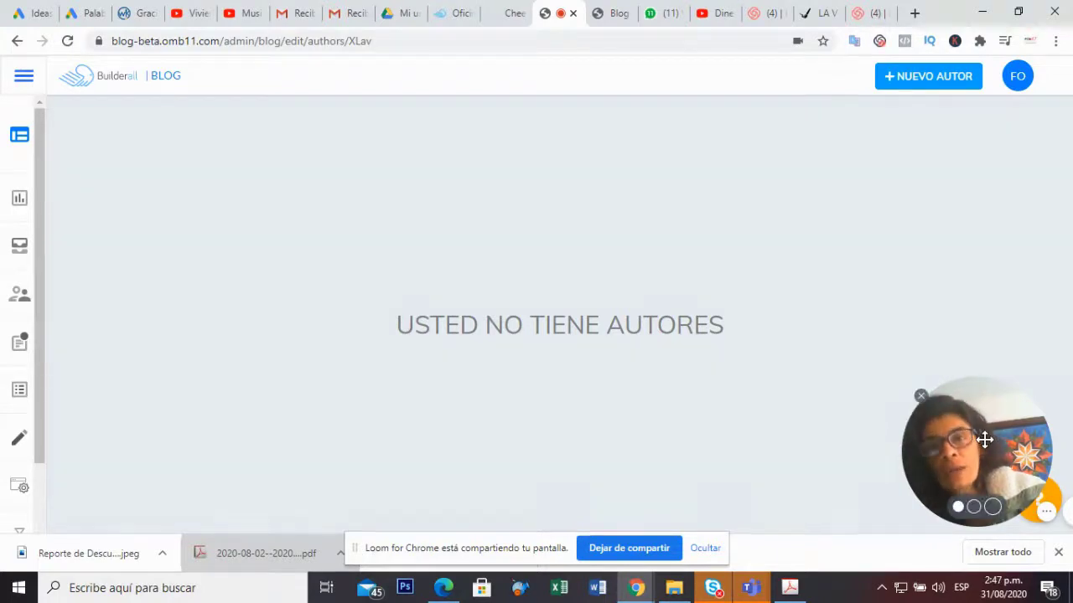
pyautogui.click(920, 84)
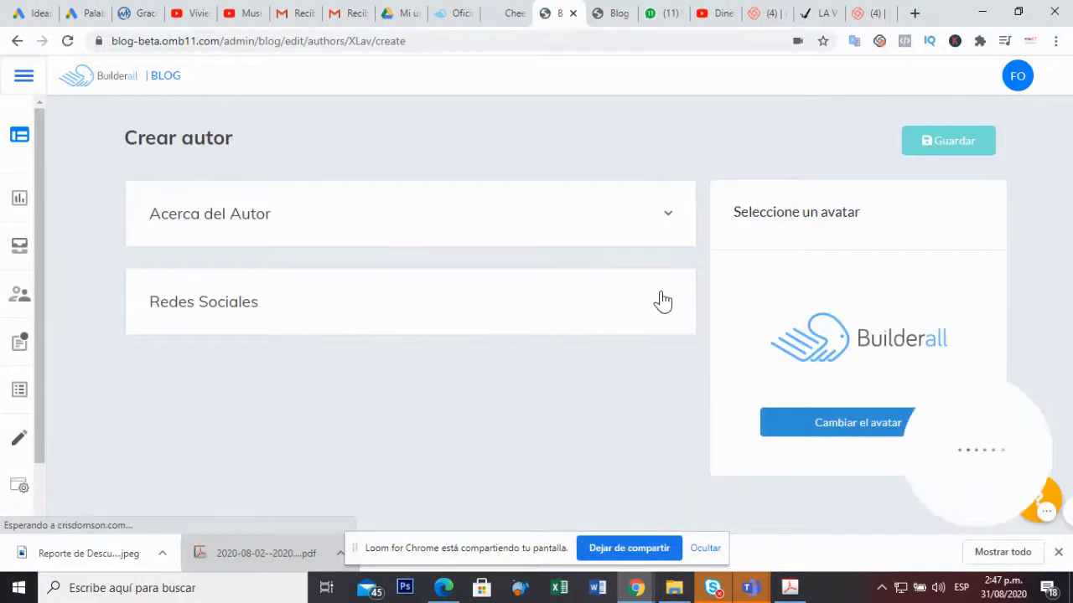
pyautogui.click(673, 220)
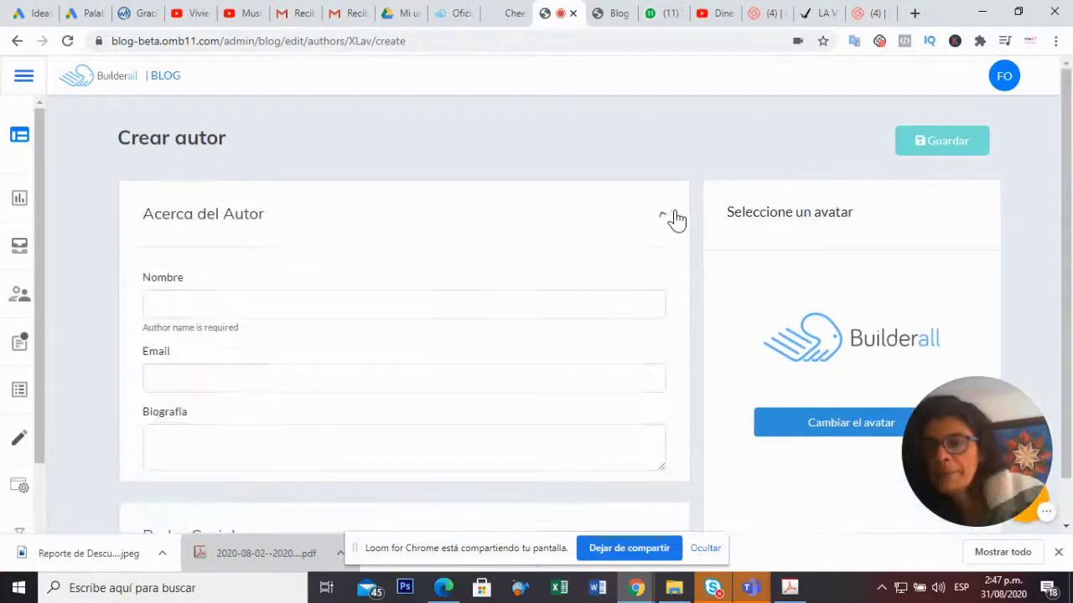
pyautogui.click(368, 295)
pyautogui.write('Baechana')
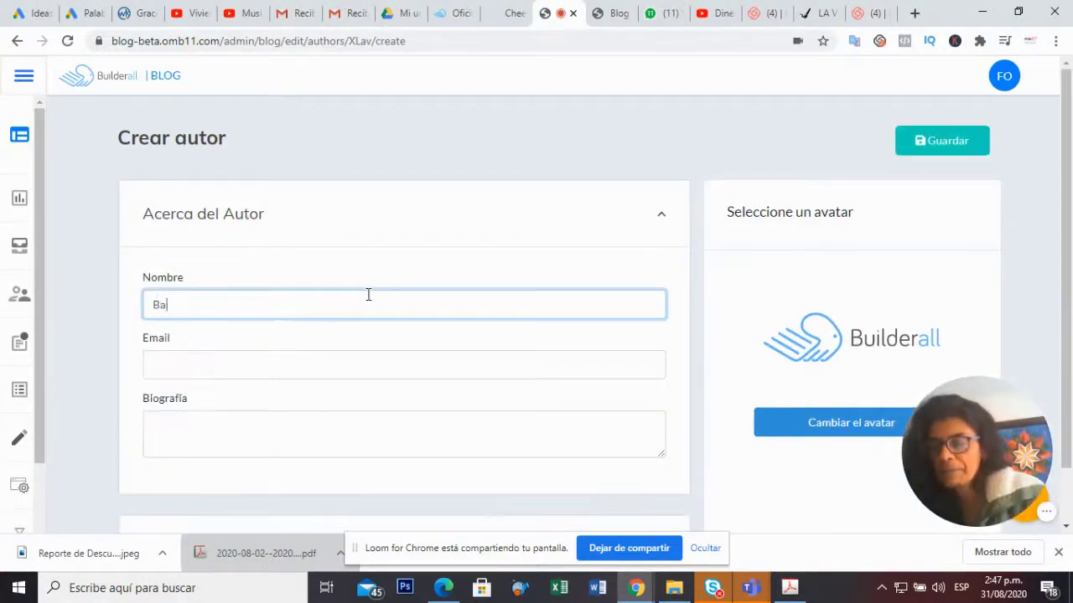
# - Fill in the author's email with the suggested address and enter "Descripción...." as the biography
pyautogui.click(355, 365)
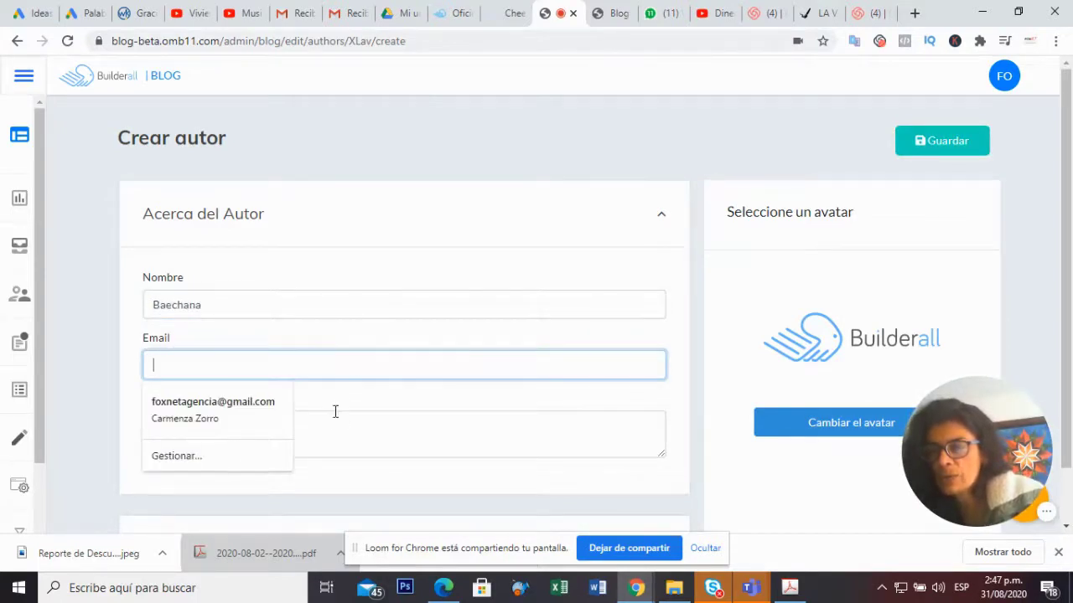
pyautogui.click(292, 427)
pyautogui.click(363, 441)
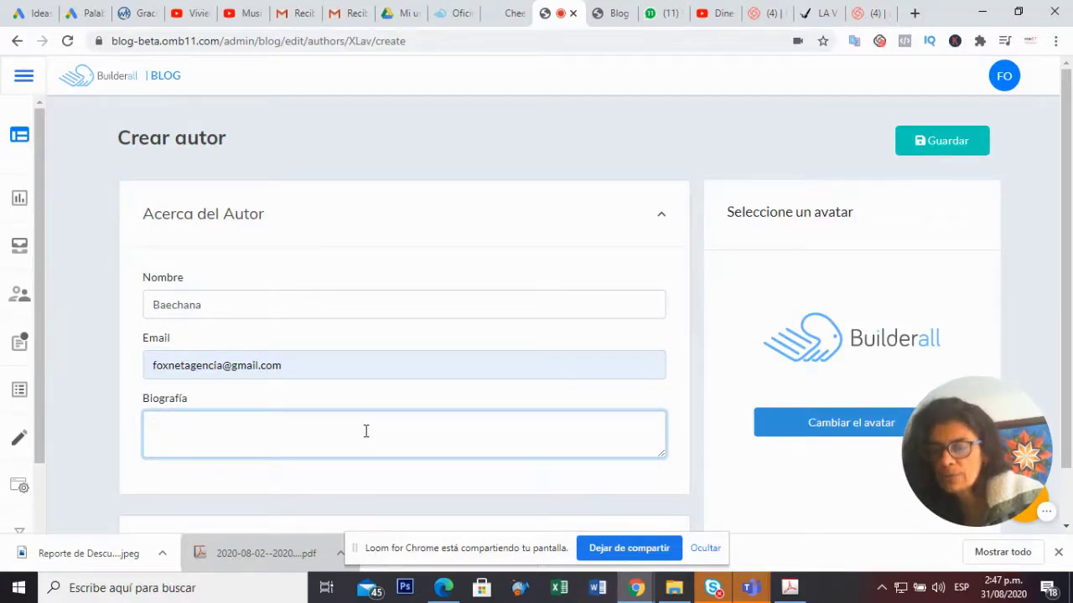
pyautogui.write('descripción....')
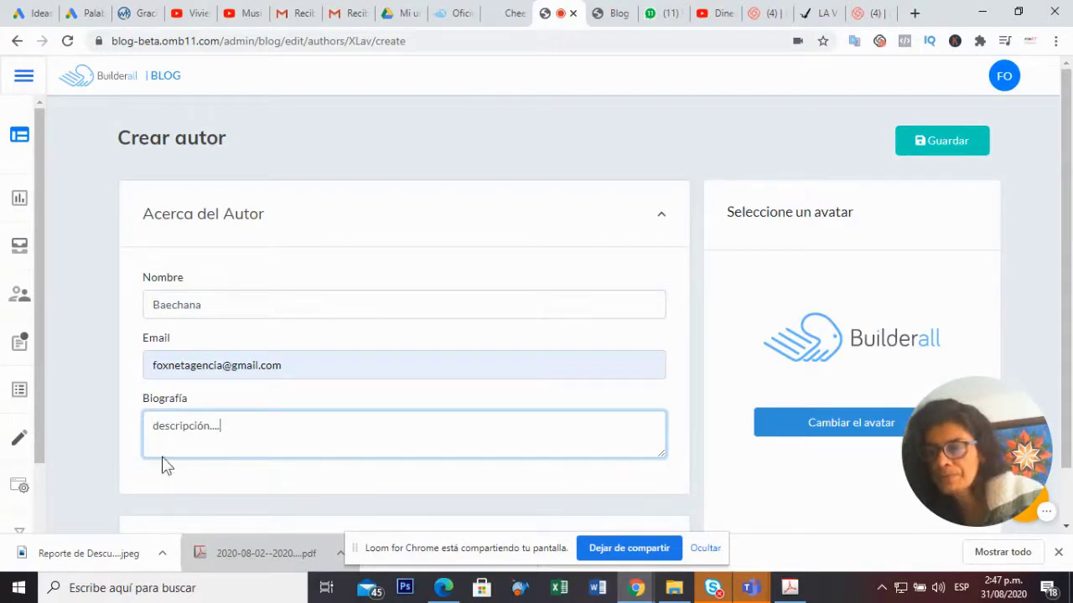
pyautogui.scroll(-1, 671, 445)
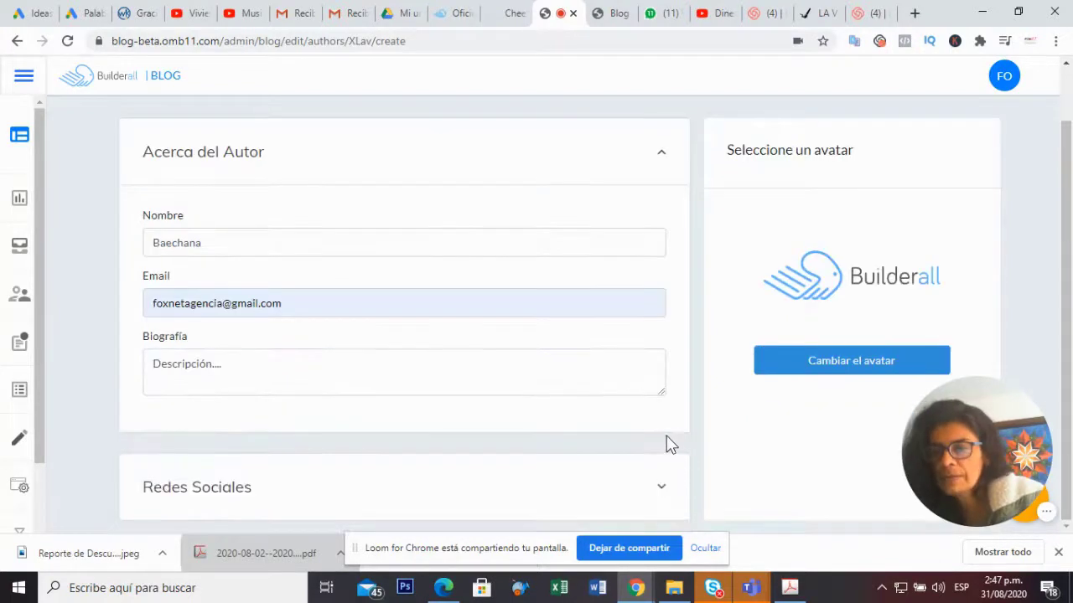
# - Review the author's social network fields from Facebook to Medium, leave them empty and save the author
pyautogui.click(663, 493)
pyautogui.scroll(-5, 445, 428)
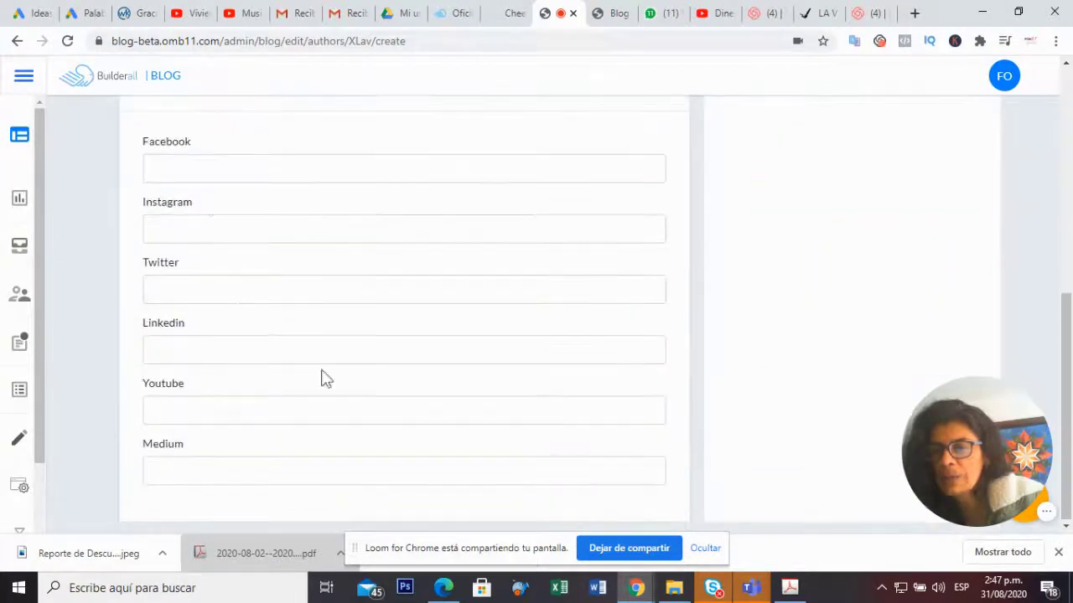
pyautogui.click(162, 159)
pyautogui.click(199, 231)
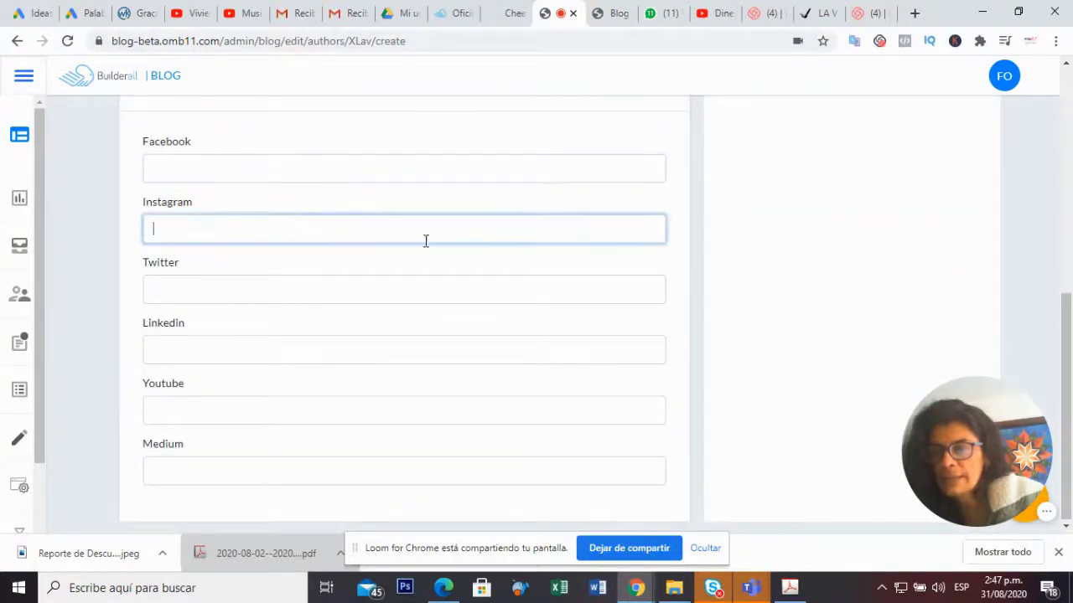
pyautogui.click(347, 287)
pyautogui.click(254, 348)
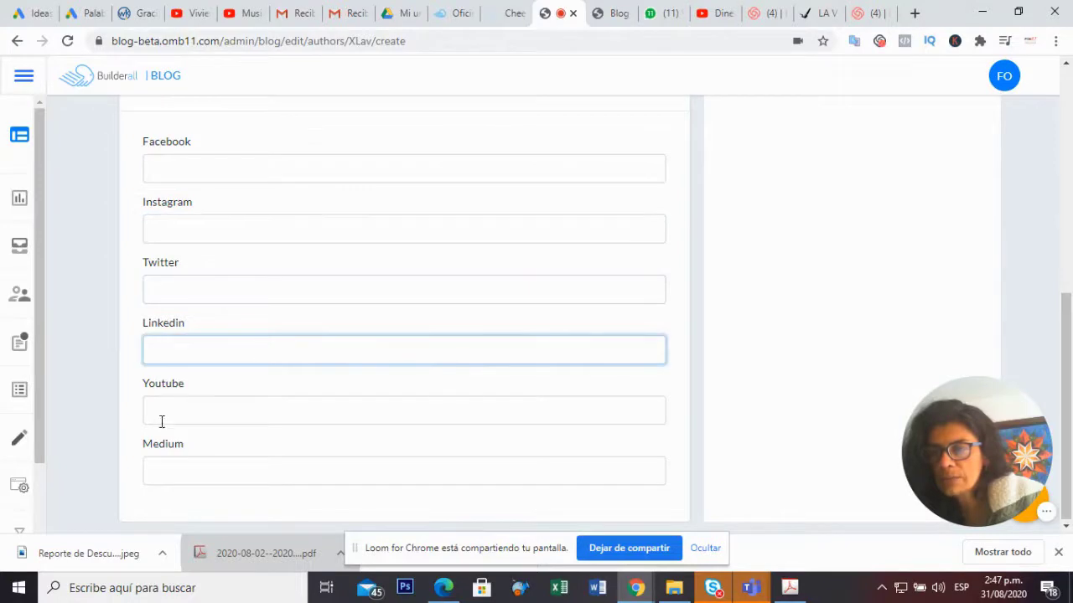
pyautogui.click(400, 409)
pyautogui.click(313, 469)
pyautogui.scroll(10, 468, 479)
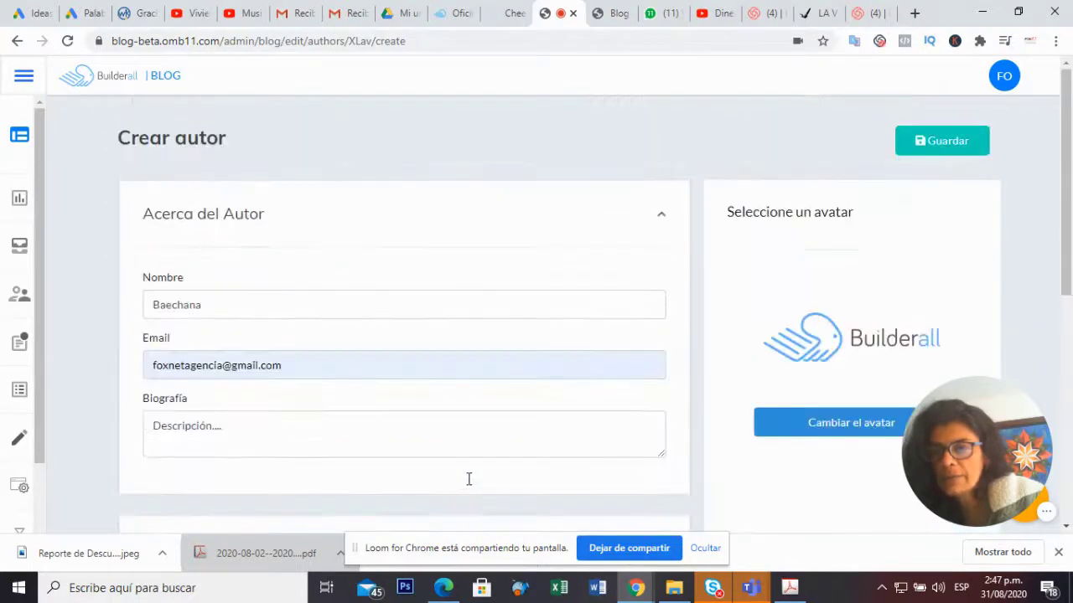
pyautogui.click(944, 144)
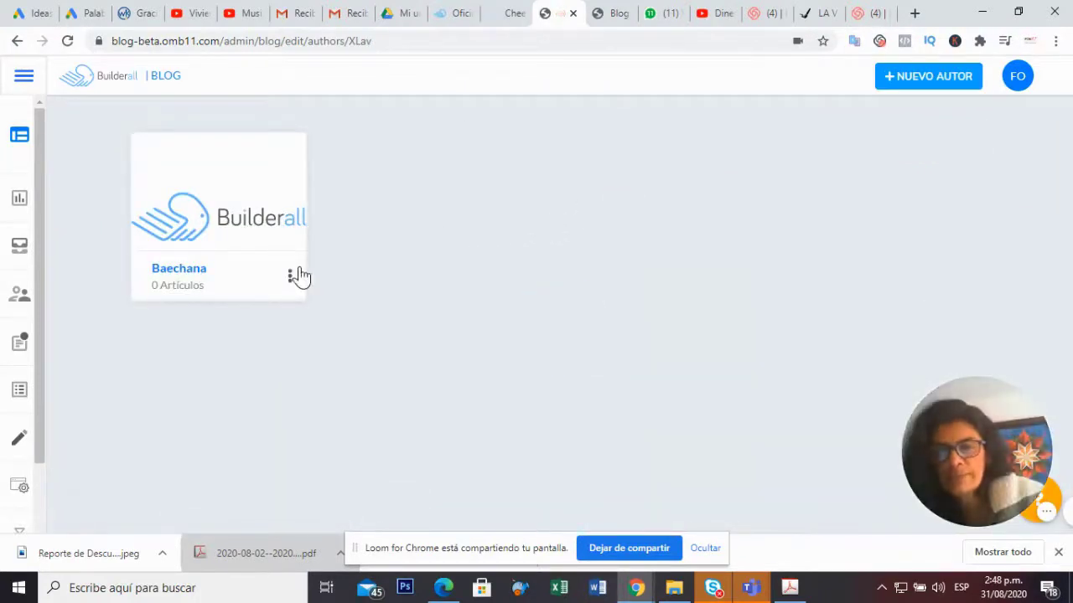
# - Go to the blog's publication templates and start a new template
pyautogui.moveTo(7, 277)
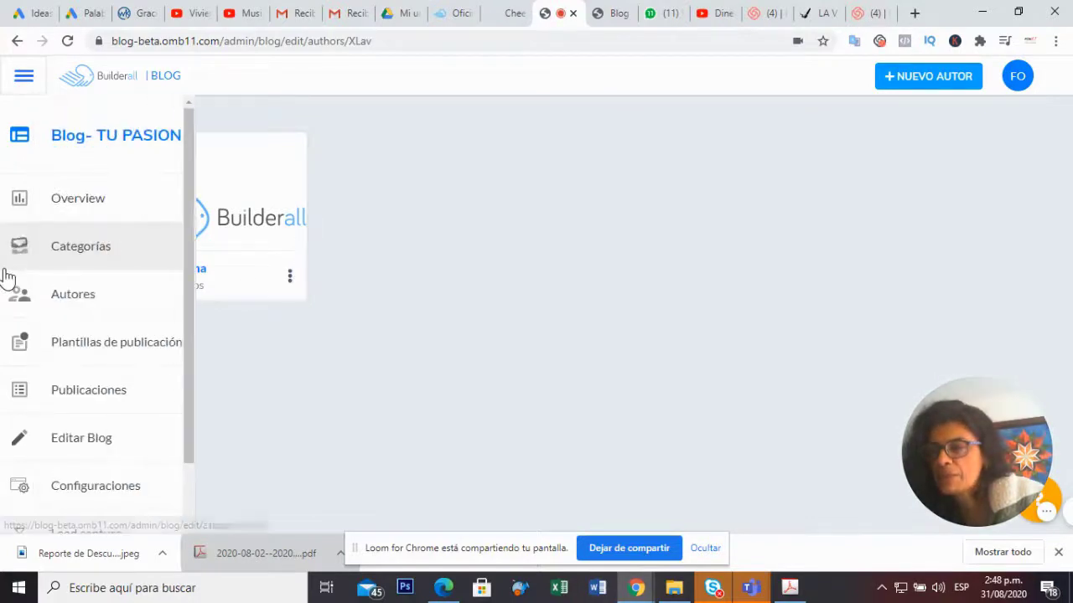
pyautogui.click(121, 355)
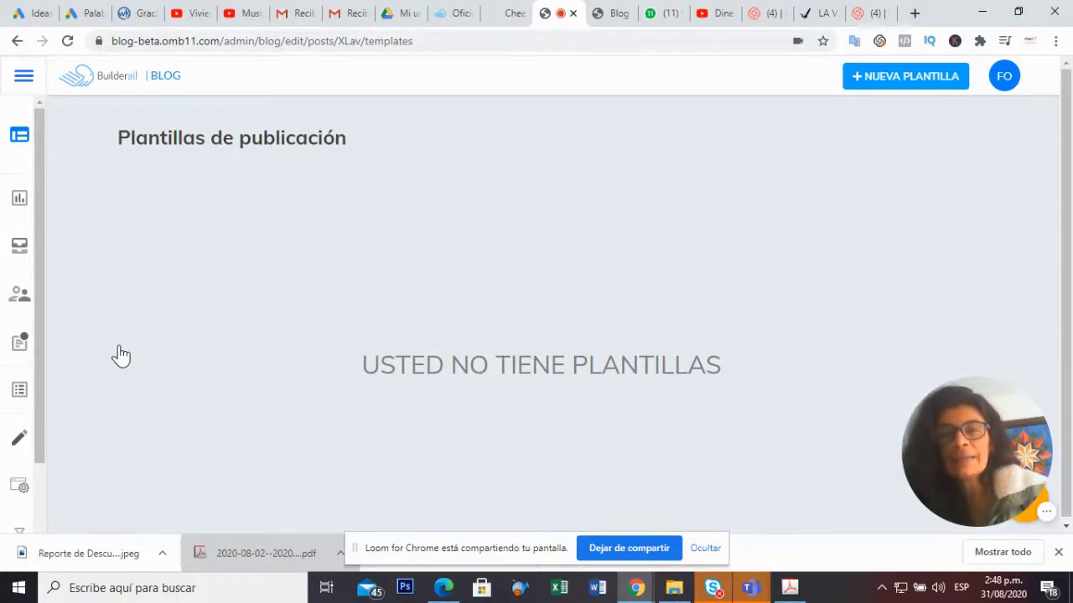
pyautogui.click(910, 89)
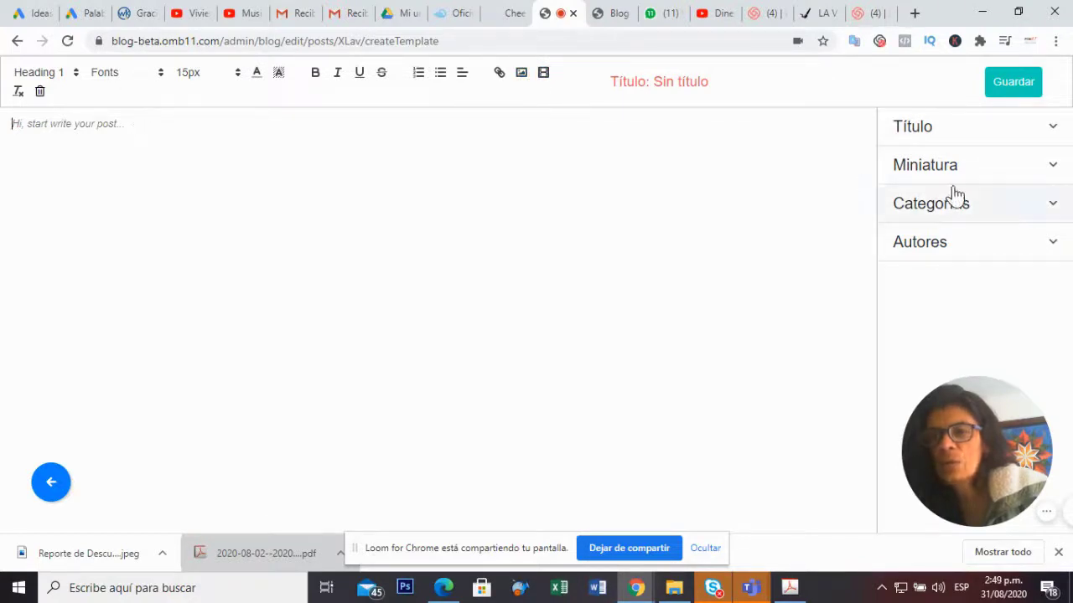
pyautogui.click(1050, 134)
pyautogui.click(817, 504)
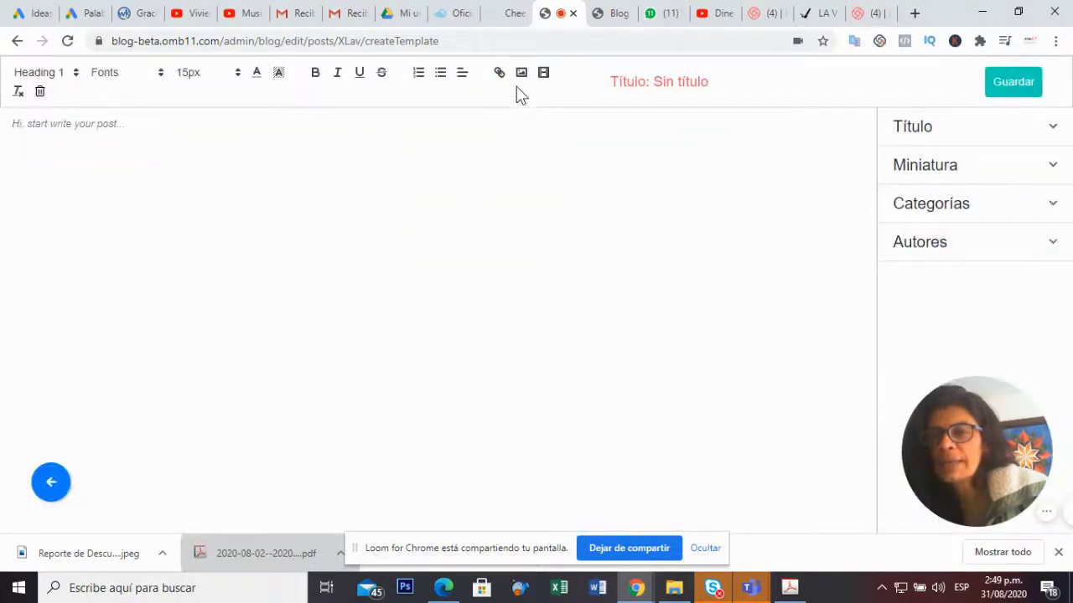
# - Insert the library image of the backpacker on a country path into the template and resize it to about 504 × 284
pyautogui.click(521, 75)
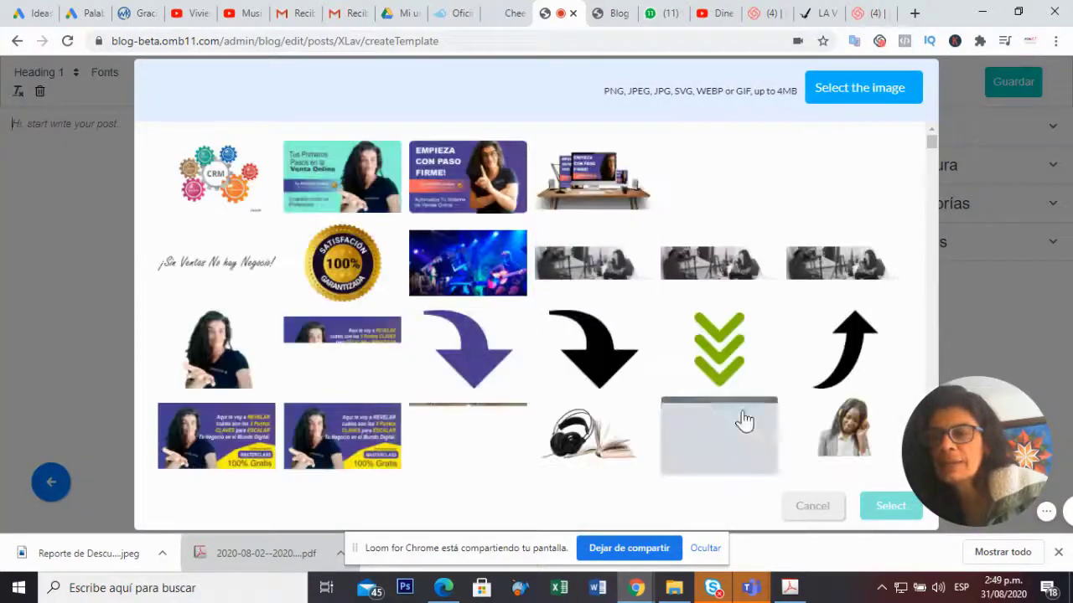
pyautogui.scroll(-10, 536, 390)
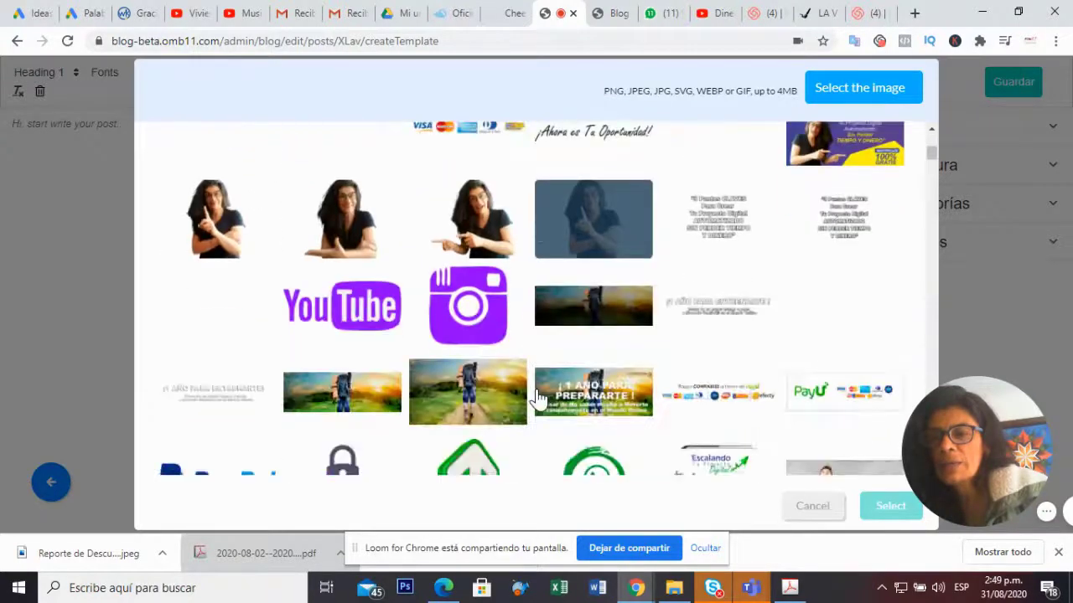
pyautogui.scroll(-1, 538, 399)
pyautogui.click(488, 179)
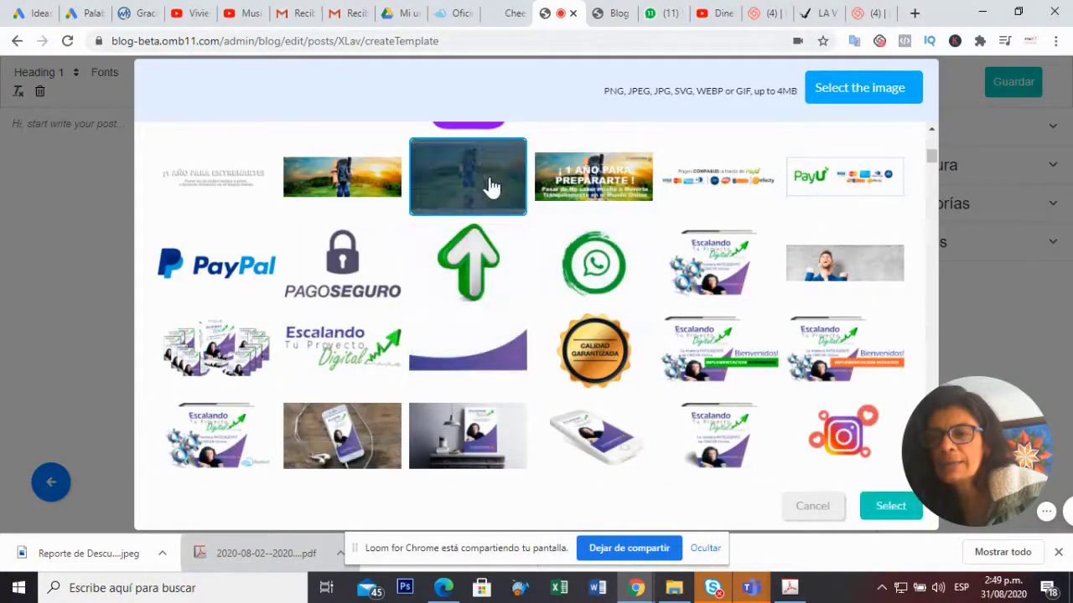
pyautogui.click(888, 506)
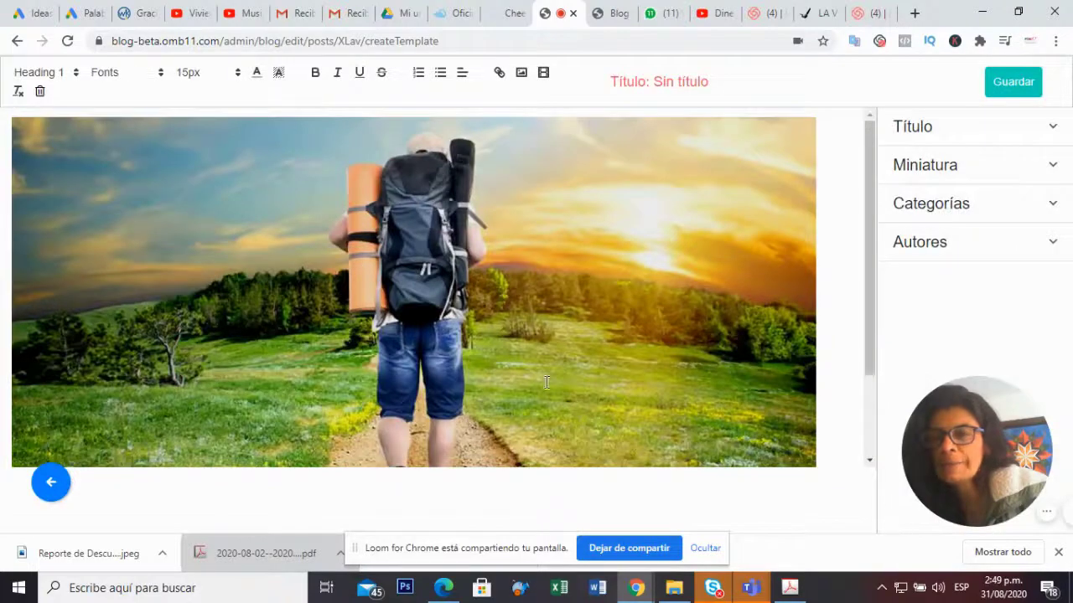
pyautogui.click(741, 273)
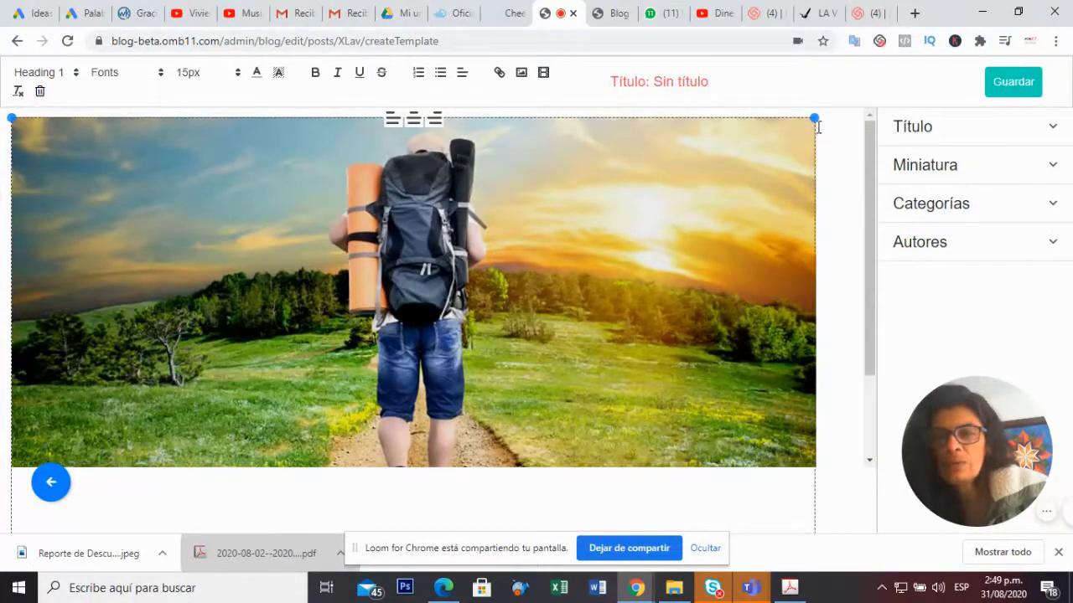
pyautogui.moveTo(815, 118); pyautogui.dragTo(403, 145)
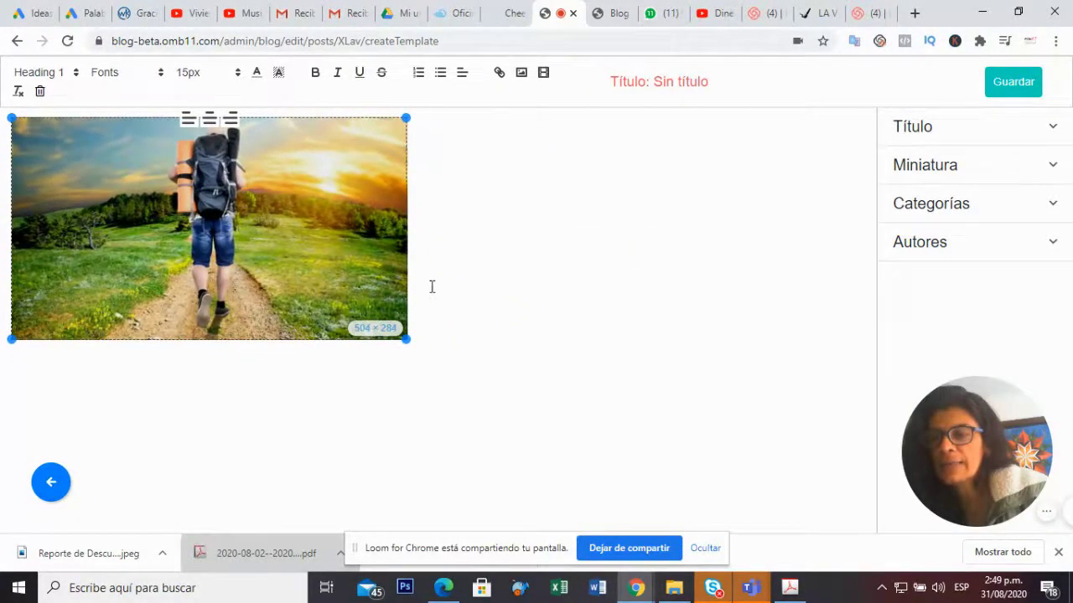
# - Write the placeholder lines "TITULO", "Texto" and "Síguenos:" below the image
pyautogui.click(433, 336)
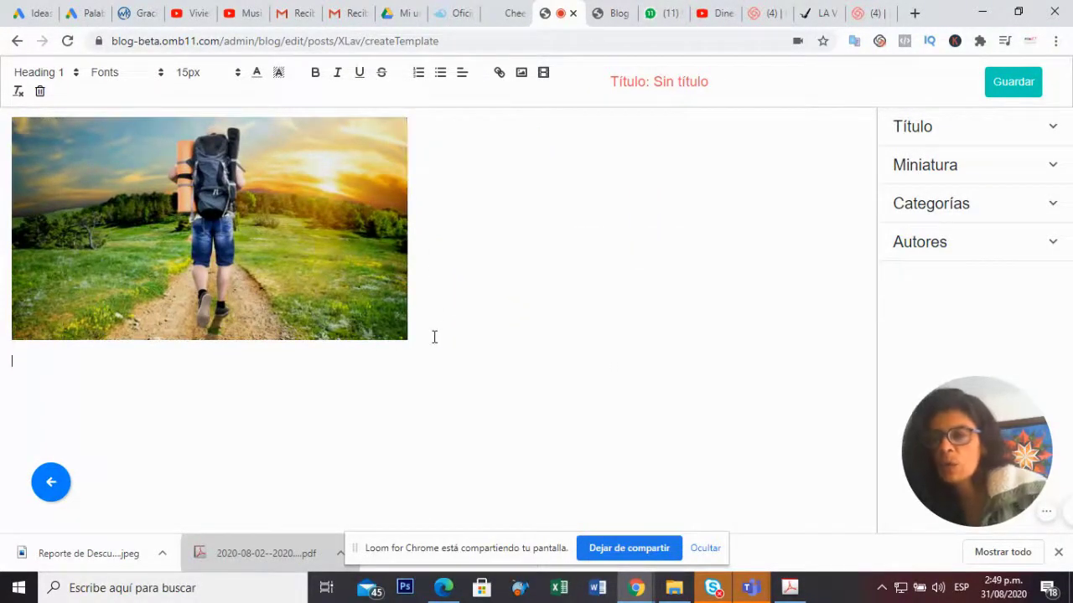
pyautogui.write('TU')
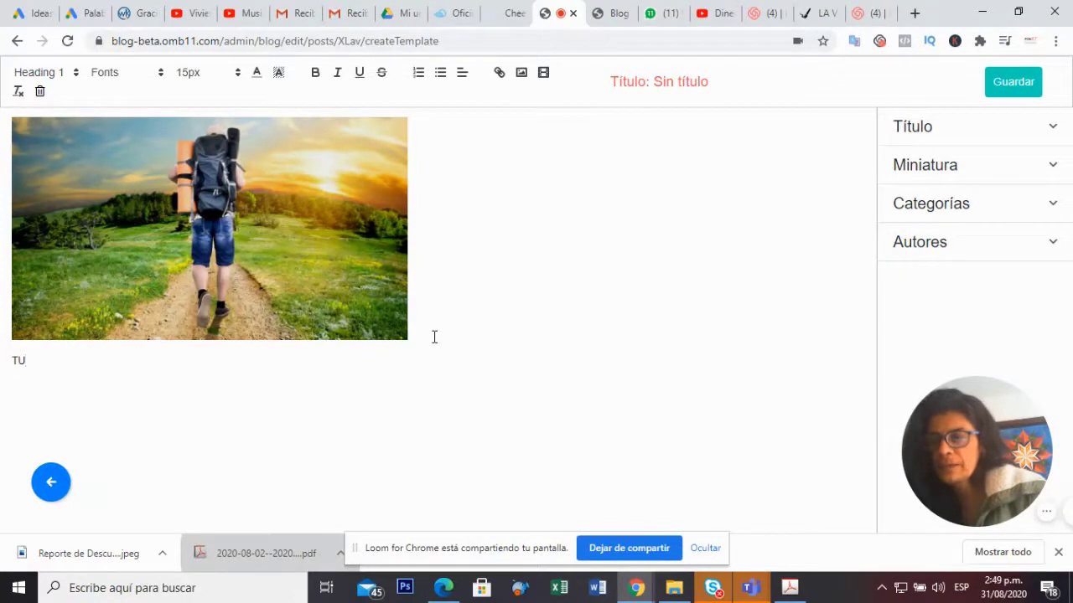
pyautogui.write('ITULO')
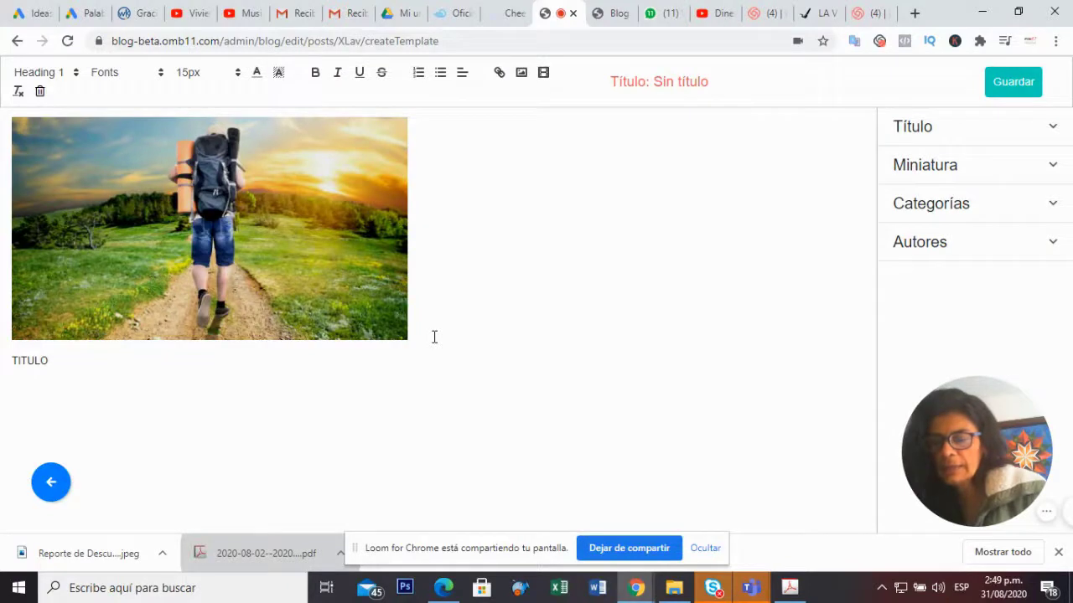
pyautogui.write('Texto')
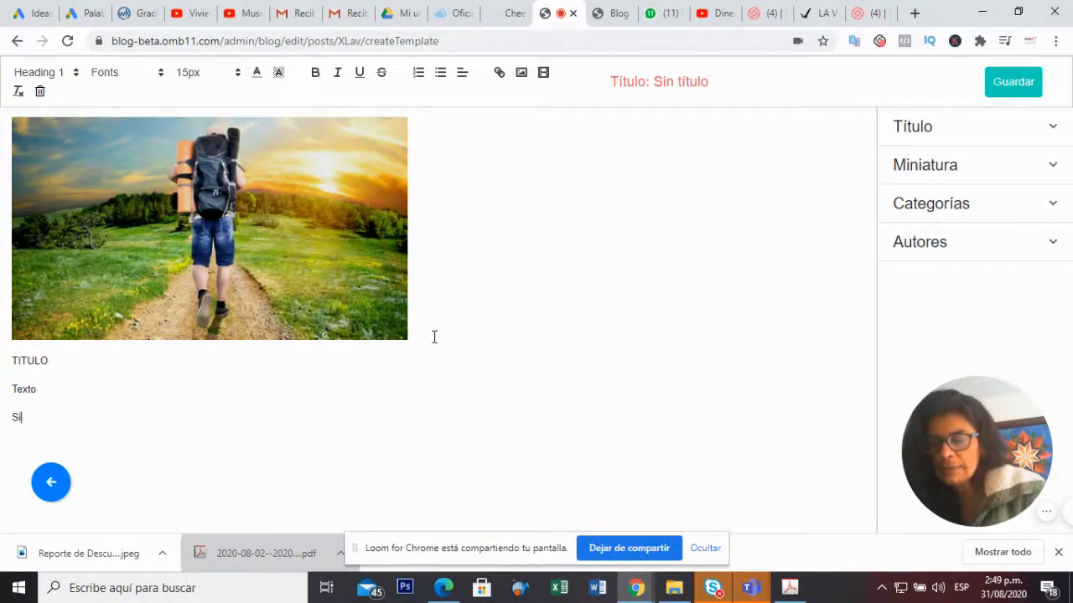
pyautogui.write('uenos')
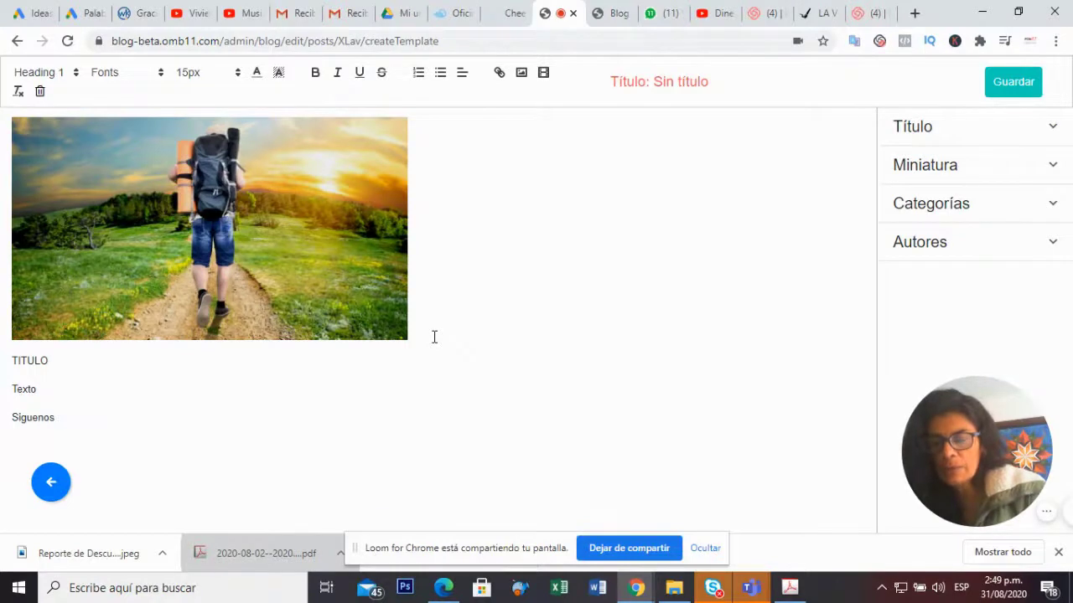
pyautogui.write(':')
# - List "Youtube", "Instagram" and "Facebook" on separate lines under "Síguenos:" and add a colon after "Youtube"
pyautogui.press('Return')
pyautogui.write('Youtube')
pyautogui.press('Return')
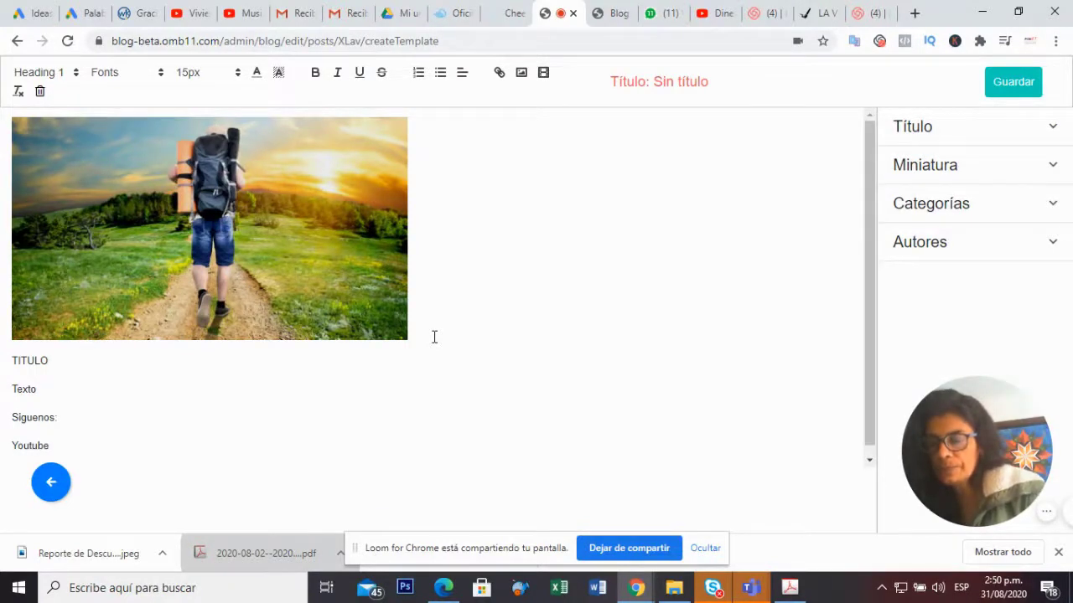
pyautogui.write('Instaram')
pyautogui.press('BackSpace')
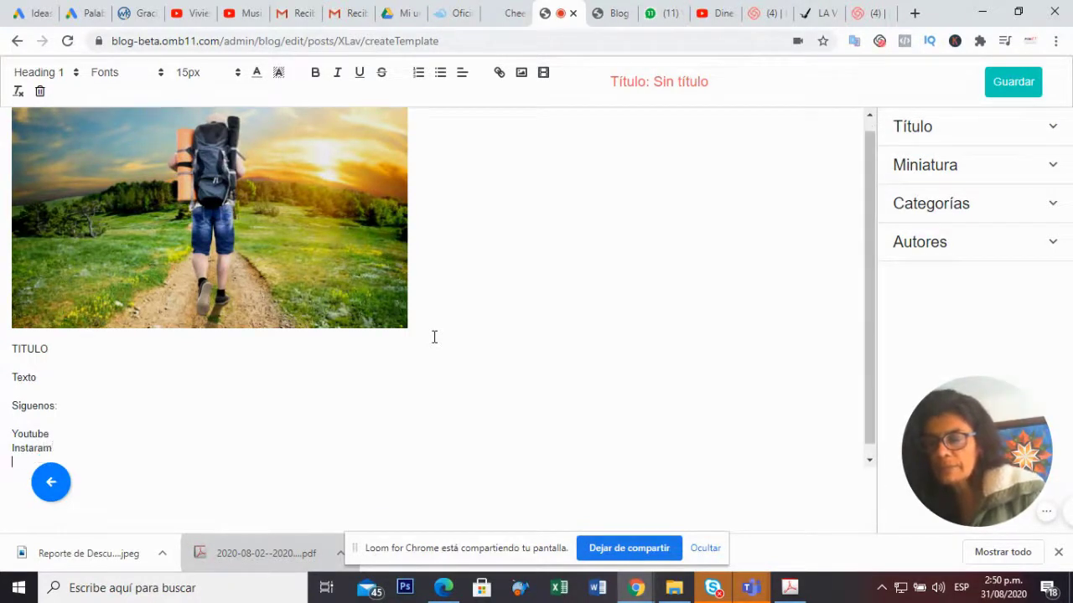
pyautogui.write('gram')
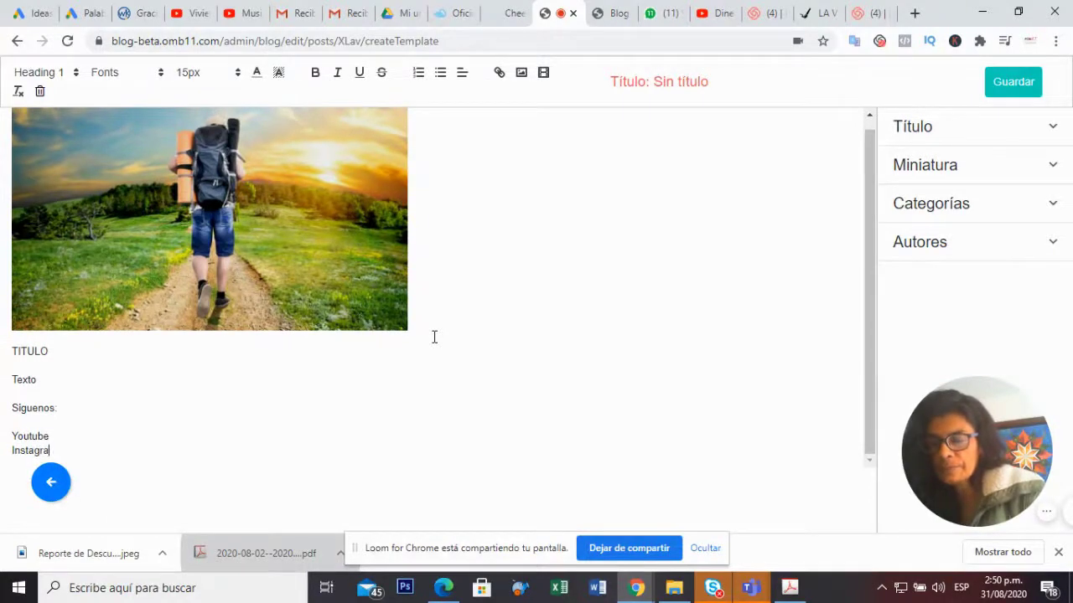
pyautogui.press('Return')
pyautogui.write('Facebook')
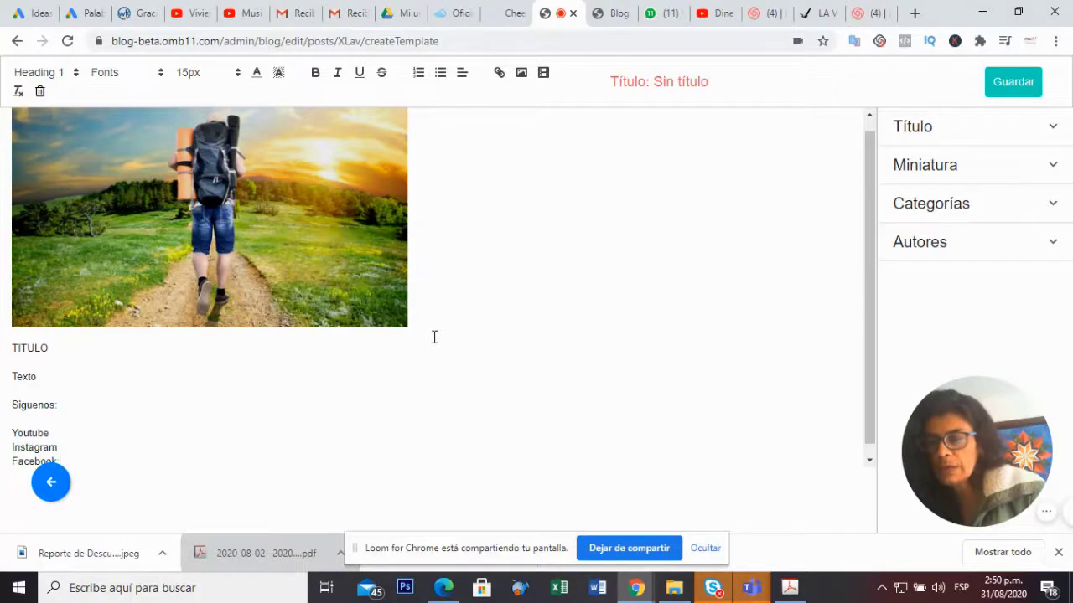
pyautogui.click(53, 434)
pyautogui.write(':')
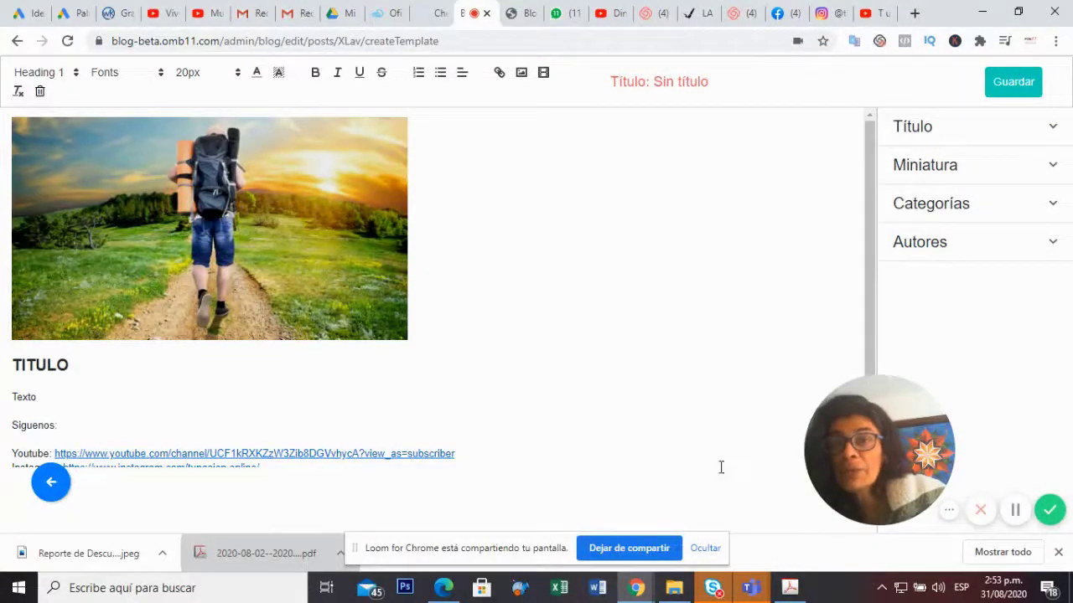
# - Add two blank lines between the "Texto" and "Síguenos:" lines of the template
pyautogui.scroll(-1, 13, 369)
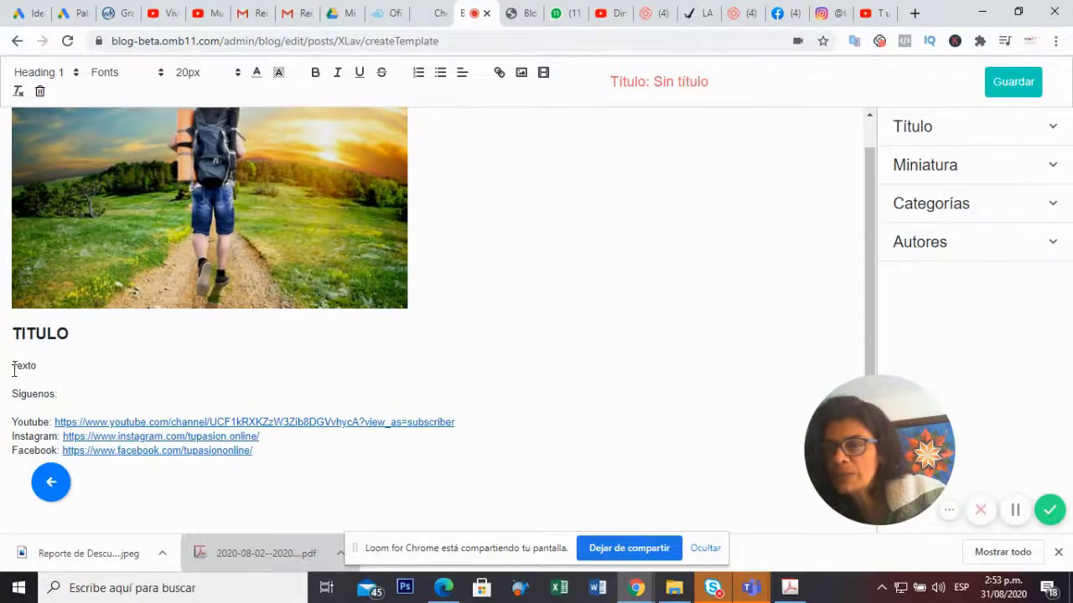
pyautogui.moveTo(12, 334); pyautogui.dragTo(74, 334)
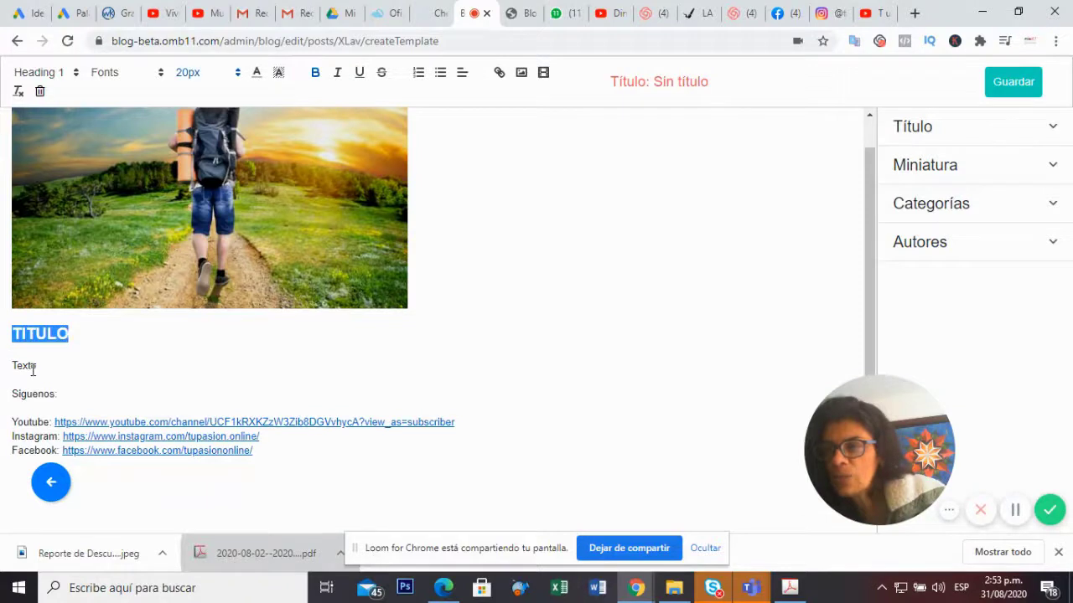
pyautogui.moveTo(36, 366); pyautogui.dragTo(10, 394)
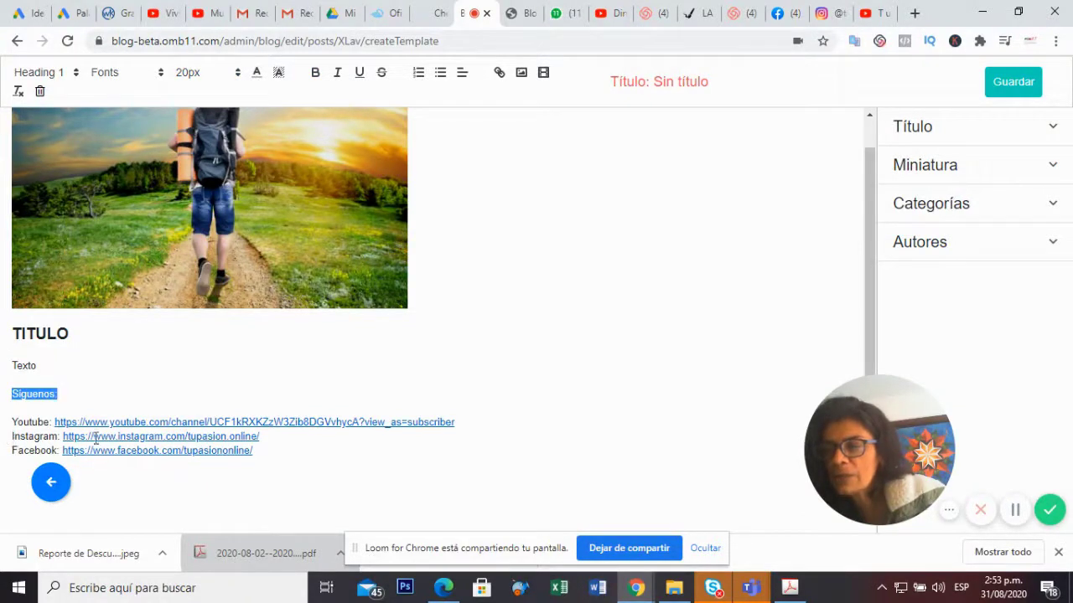
pyautogui.click(61, 377)
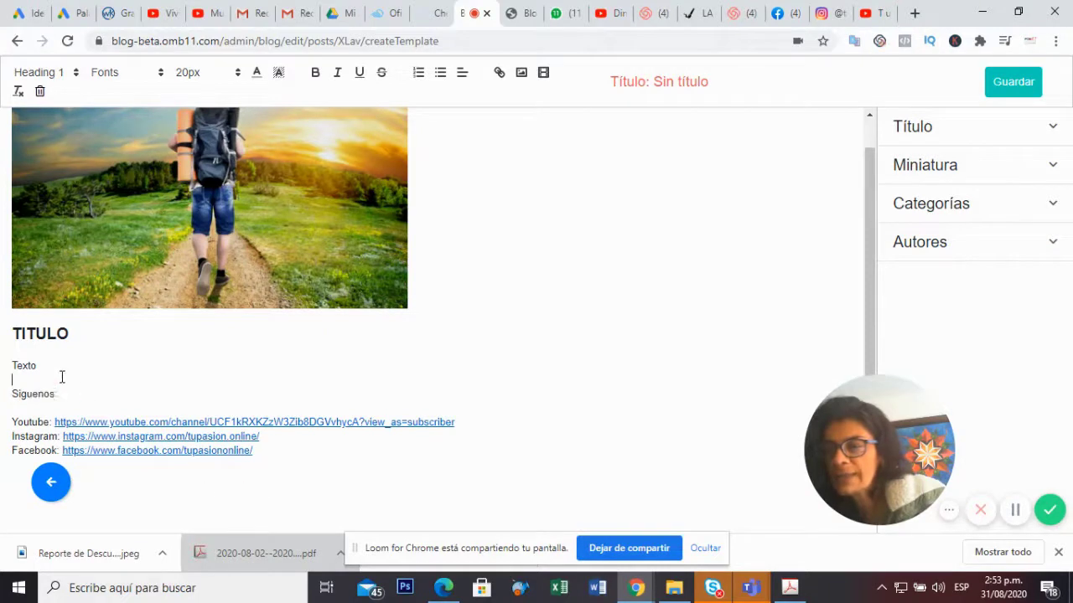
pyautogui.press('Return')
pyautogui.press('Return')
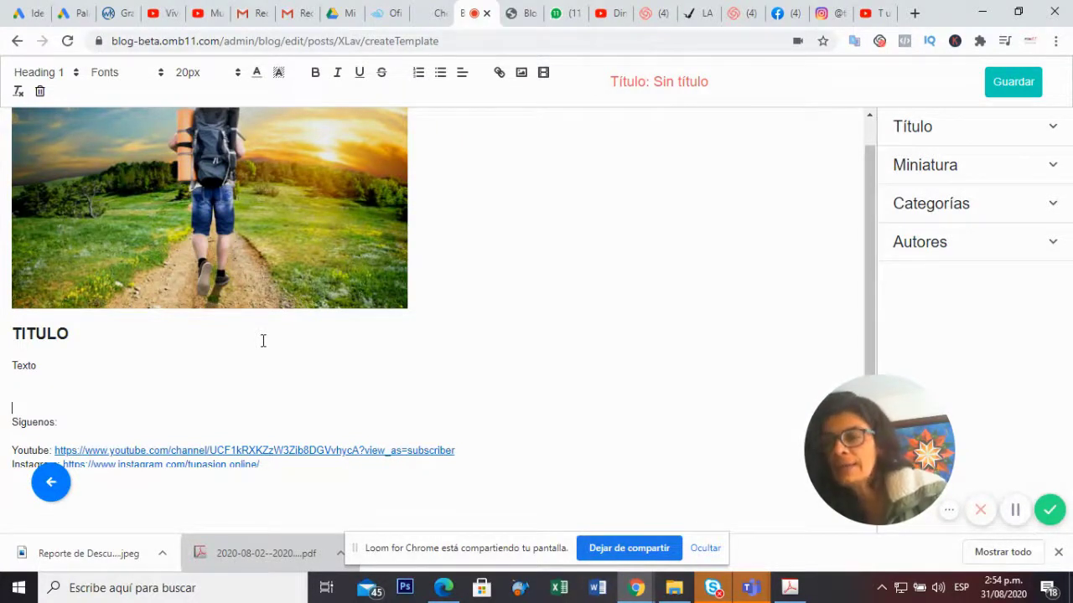
pyautogui.scroll(-1, 263, 340)
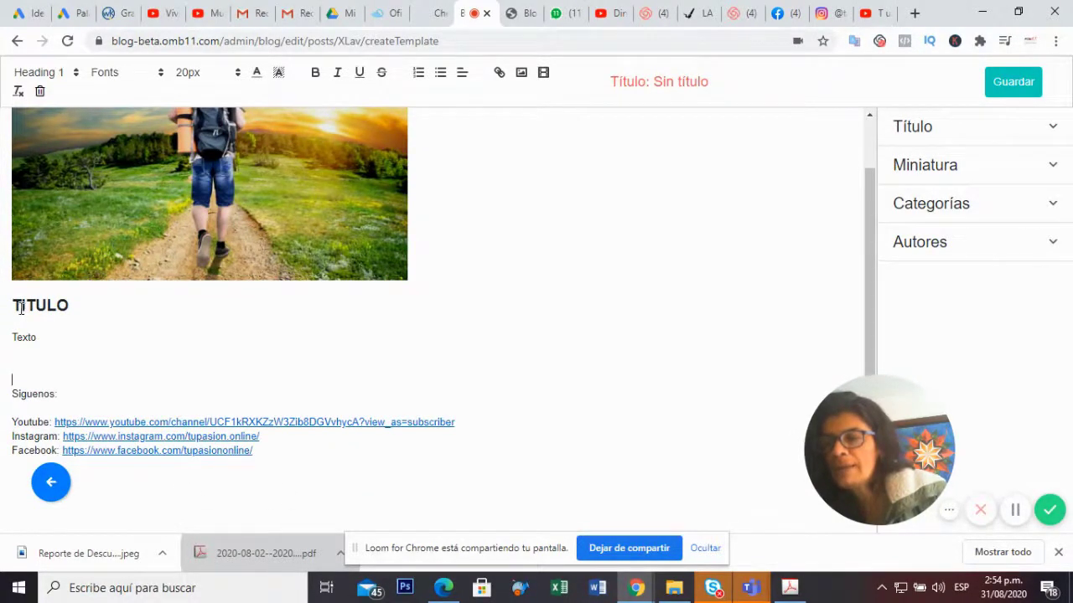
pyautogui.moveTo(21, 306); pyautogui.dragTo(67, 305)
pyautogui.click(182, 366)
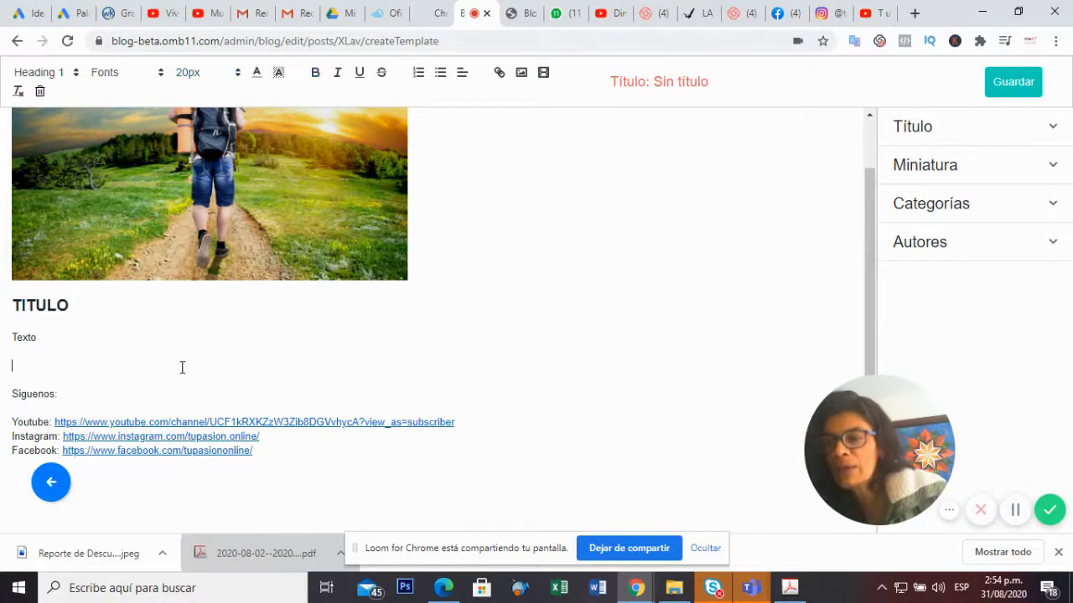
pyautogui.scroll(1, 185, 369)
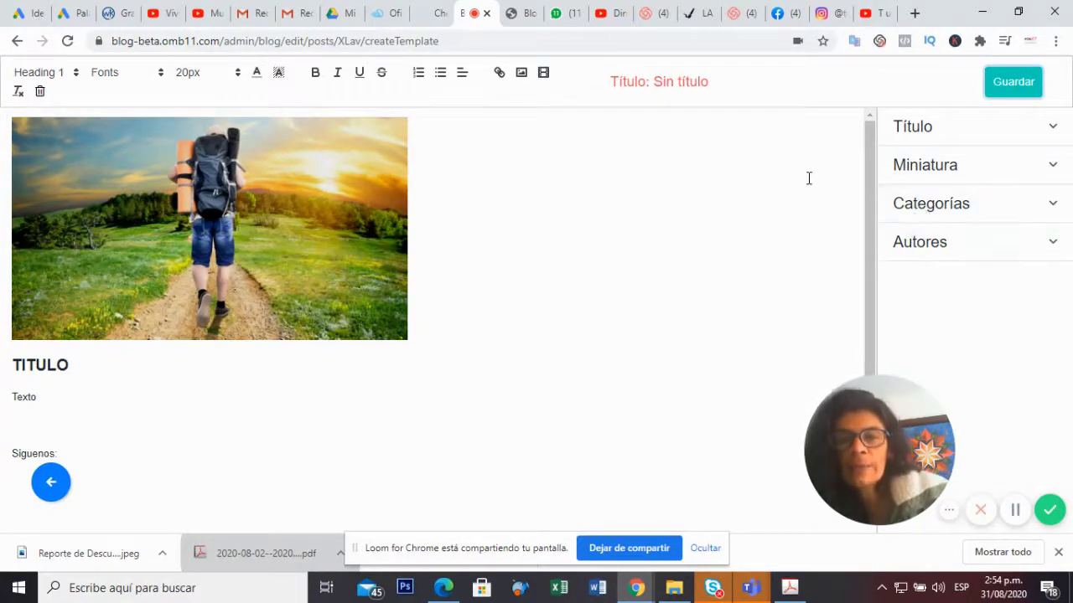
# - Title the template "Plantilla 1"
pyautogui.click(1054, 130)
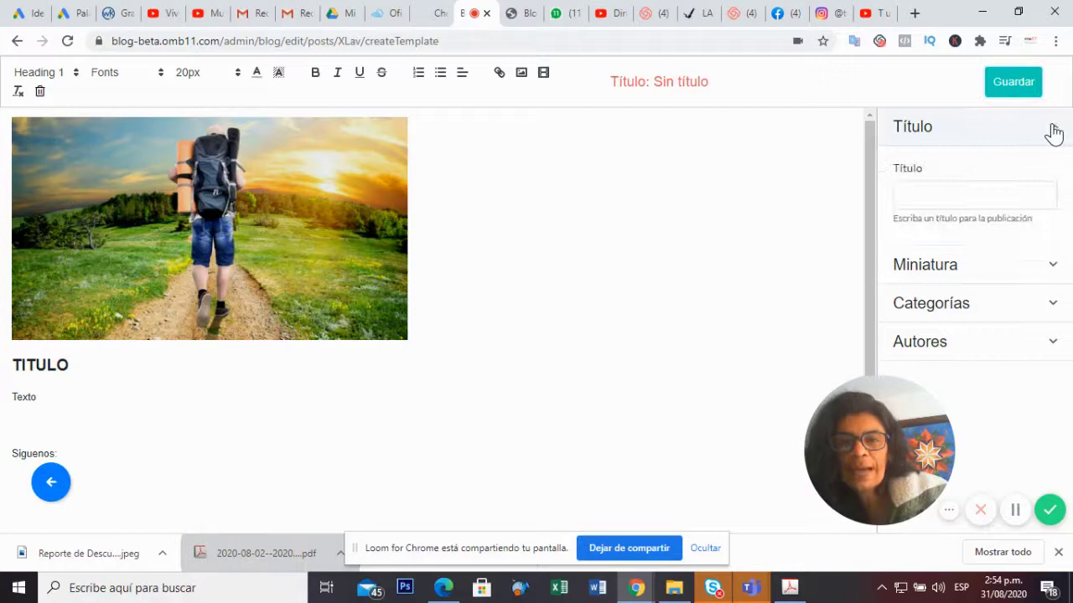
pyautogui.click(1004, 196)
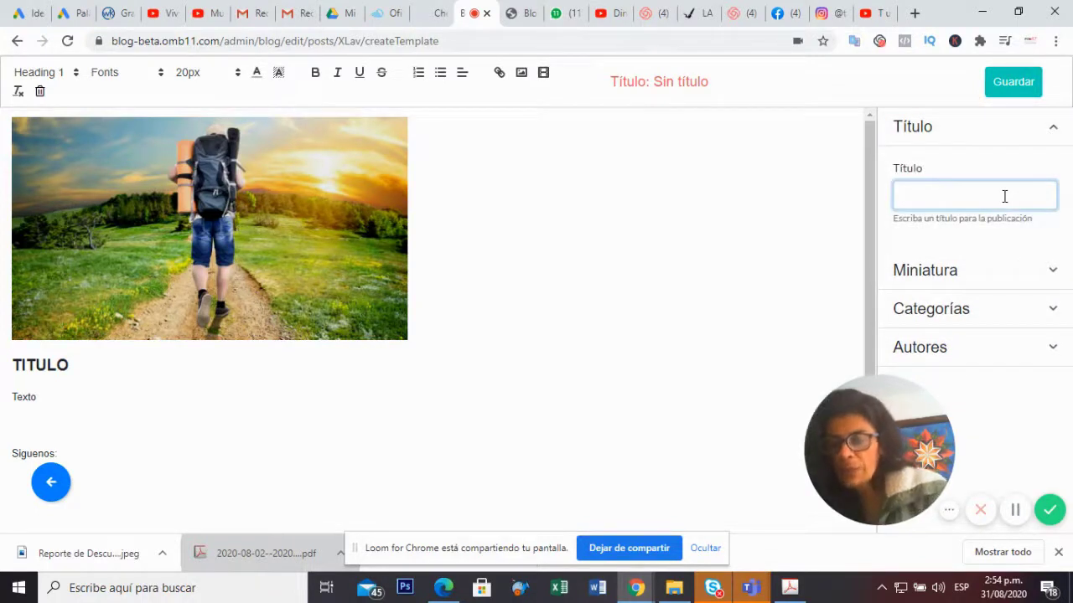
pyautogui.write('Plantilla ')
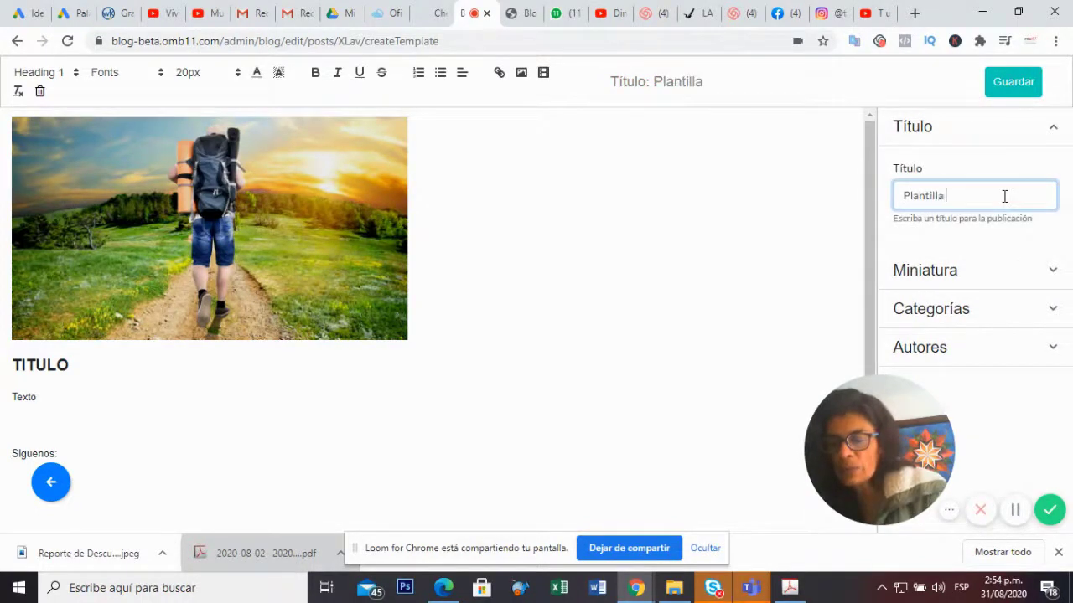
pyautogui.write('1')
# - Assign the existing "coaching" category to the template
pyautogui.click(1022, 276)
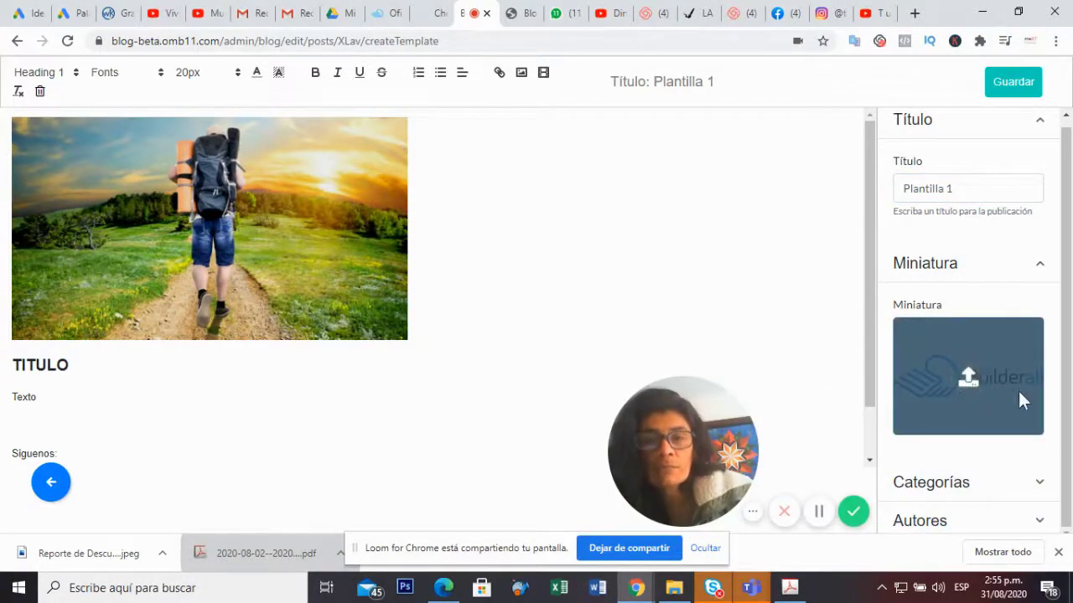
pyautogui.click(1041, 486)
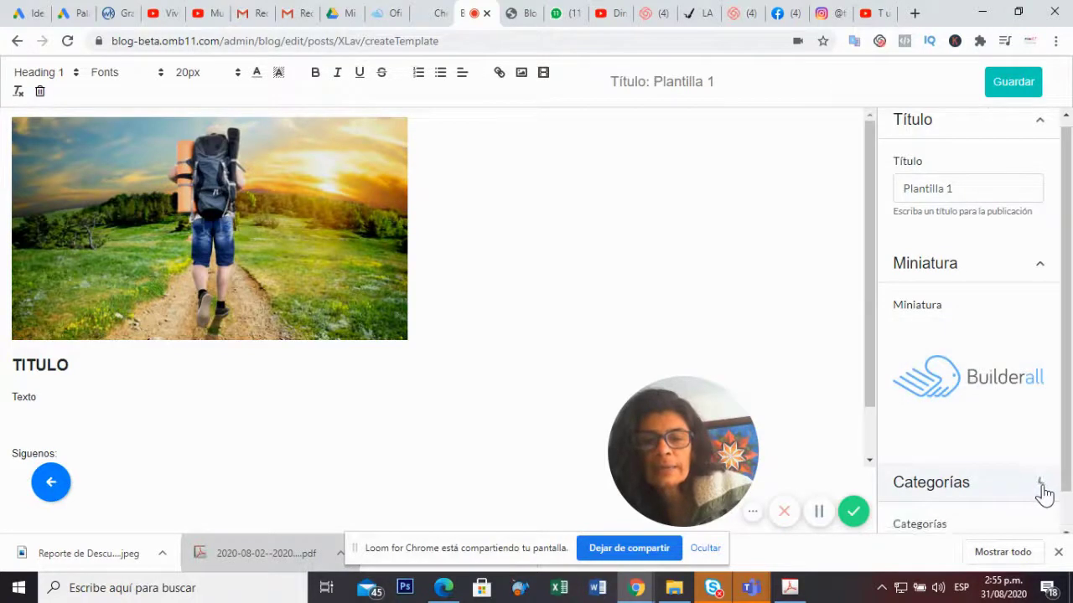
pyautogui.scroll(-2, 1039, 469)
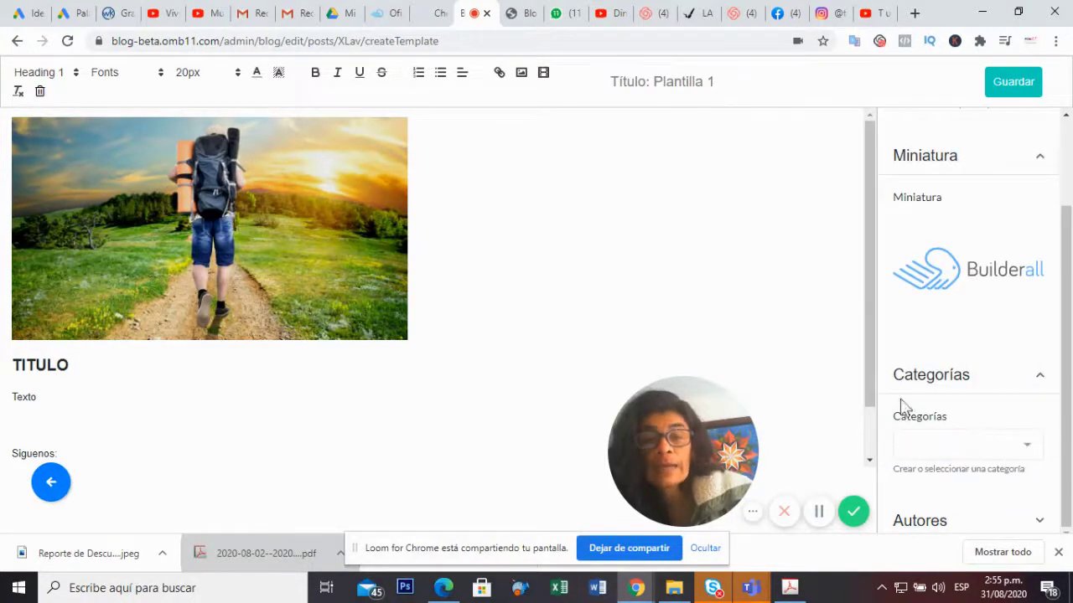
pyautogui.click(1032, 460)
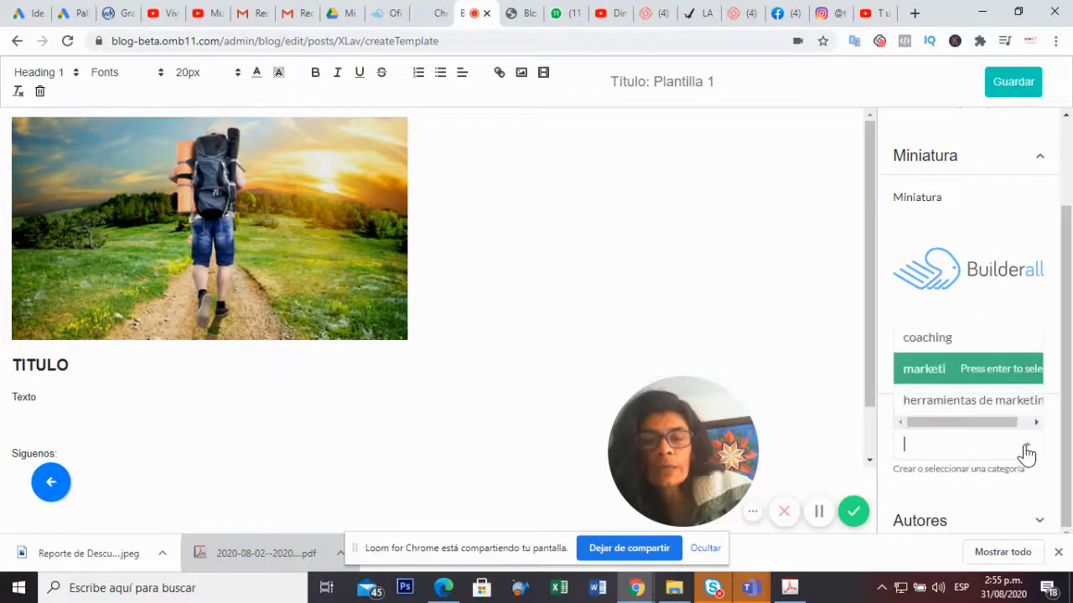
pyautogui.click(950, 345)
# - Assign the blog's existing author to the template
pyautogui.moveTo(1071, 459); pyautogui.dragTo(1048, 522)
pyautogui.click(1042, 527)
pyautogui.scroll(-3, 1042, 526)
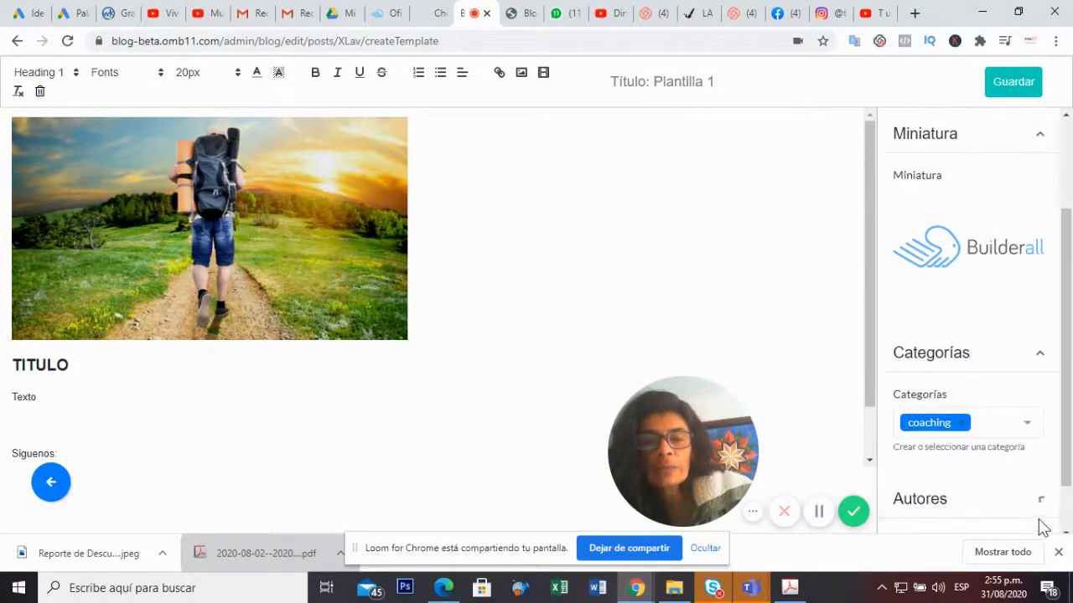
pyautogui.click(1027, 474)
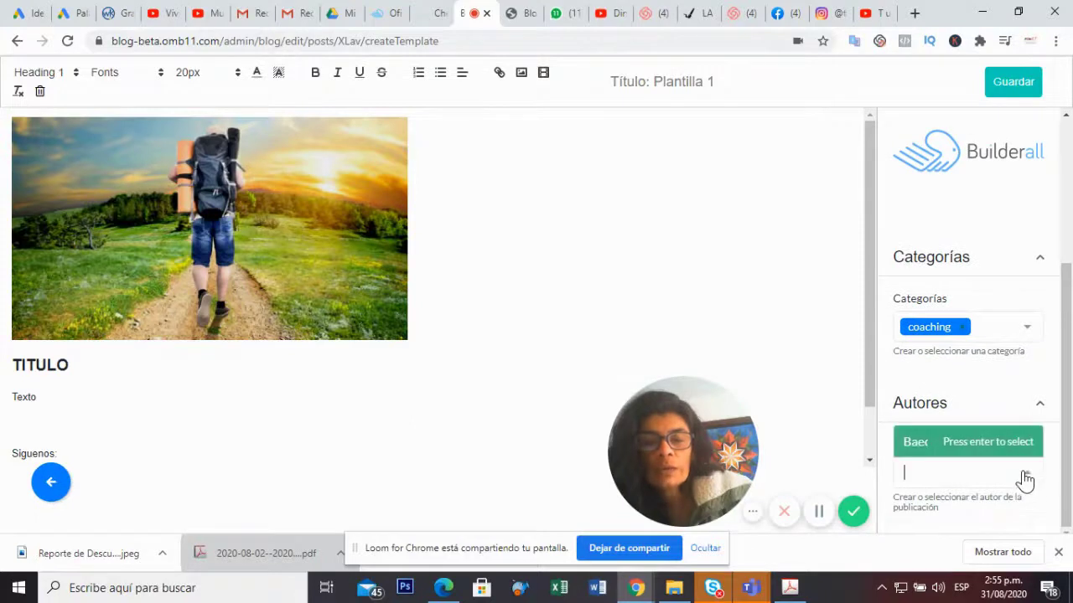
pyautogui.click(922, 445)
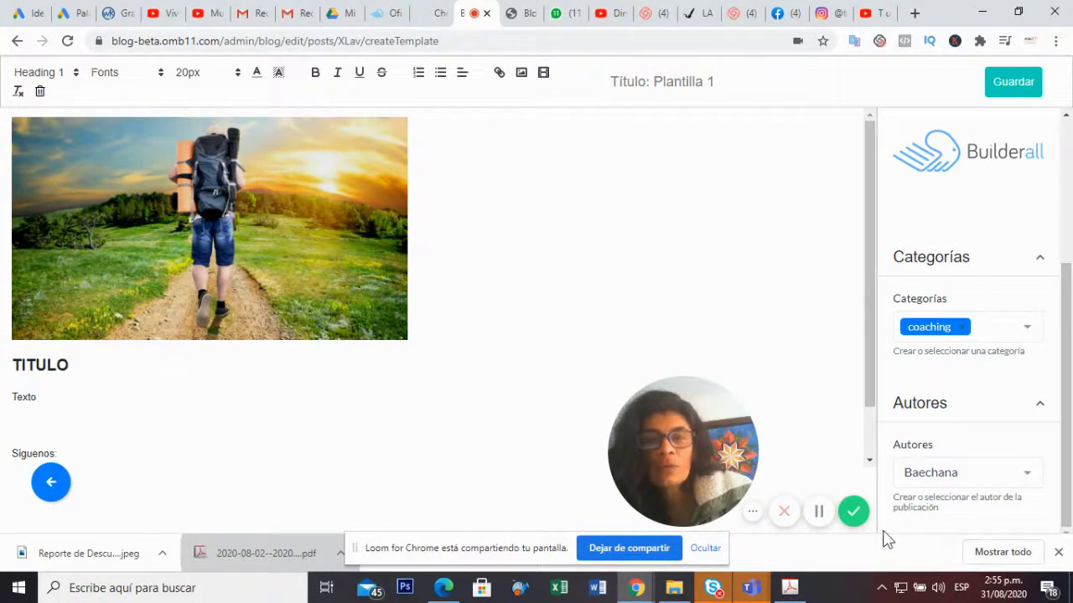
# - Save the template and return to the list of publication templates
pyautogui.click(1013, 87)
pyautogui.moveTo(683, 469); pyautogui.dragTo(867, 448)
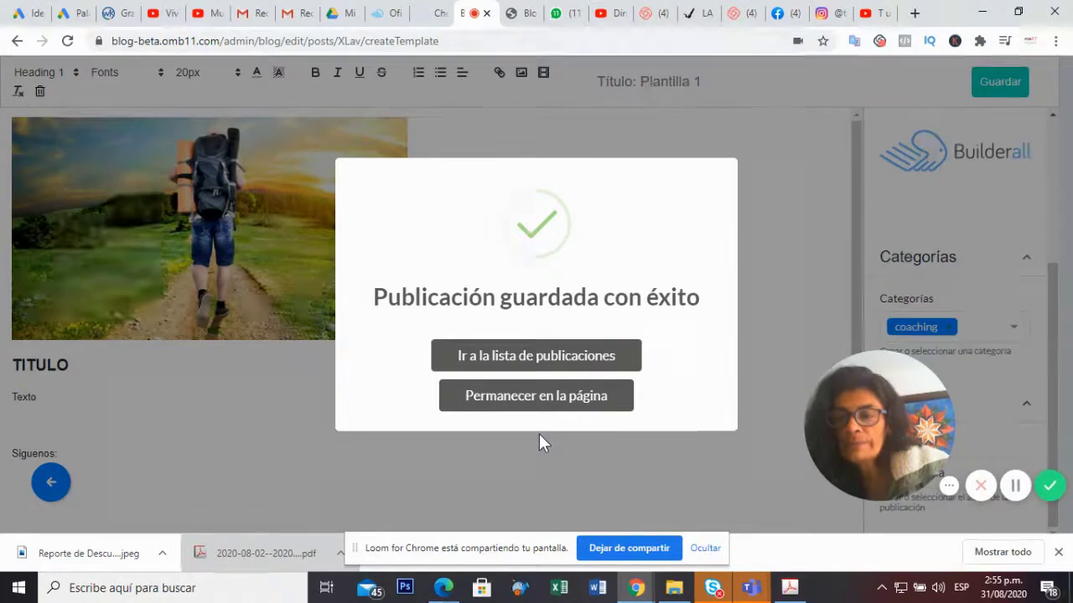
pyautogui.click(517, 363)
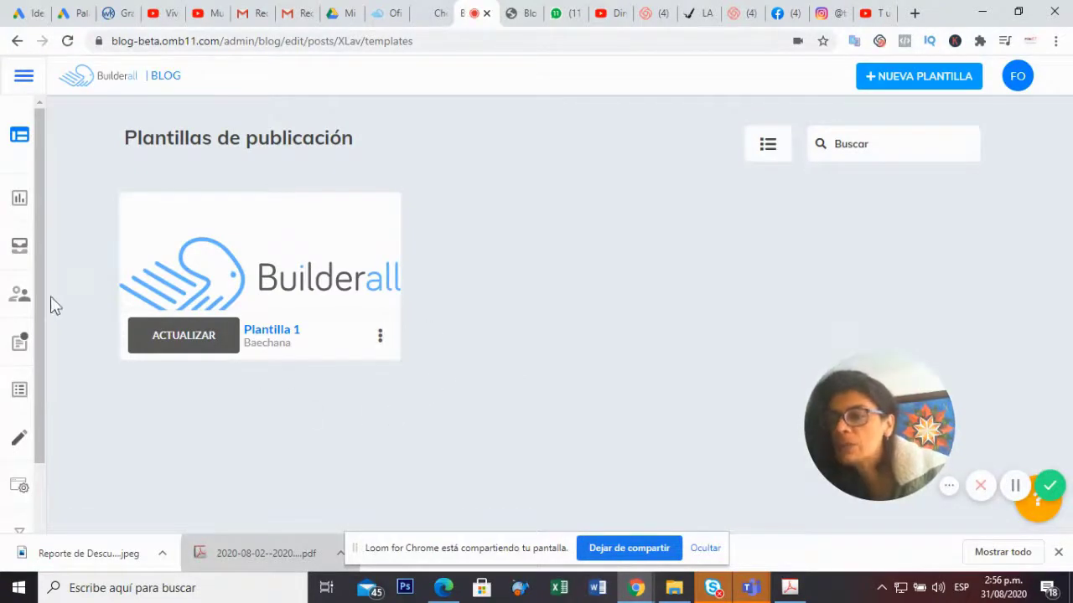
# - Go to the blog's publications and start a new publication
pyautogui.moveTo(29, 319)
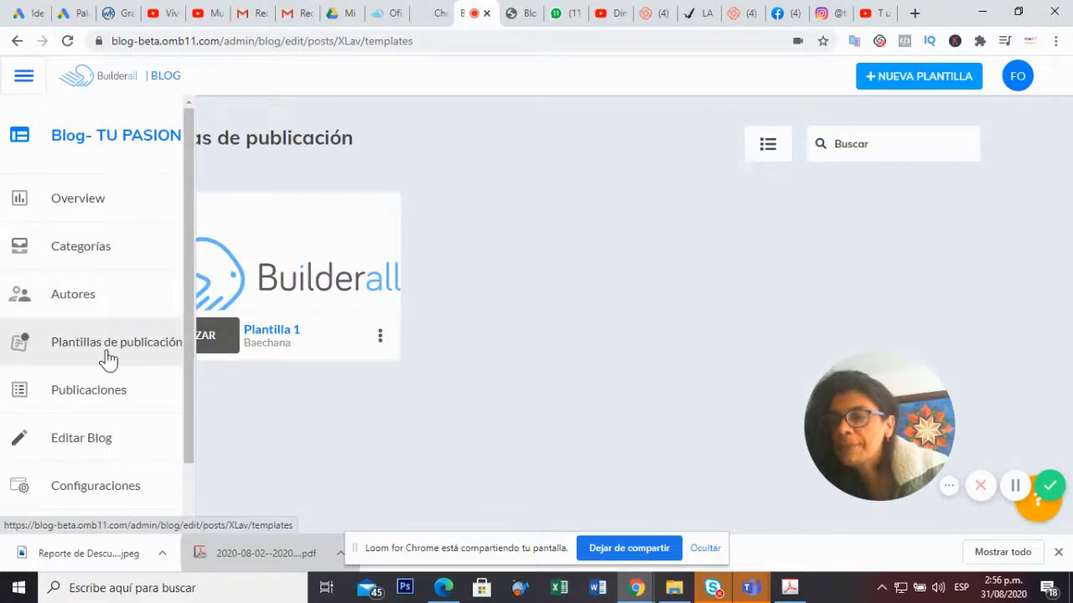
pyautogui.click(92, 398)
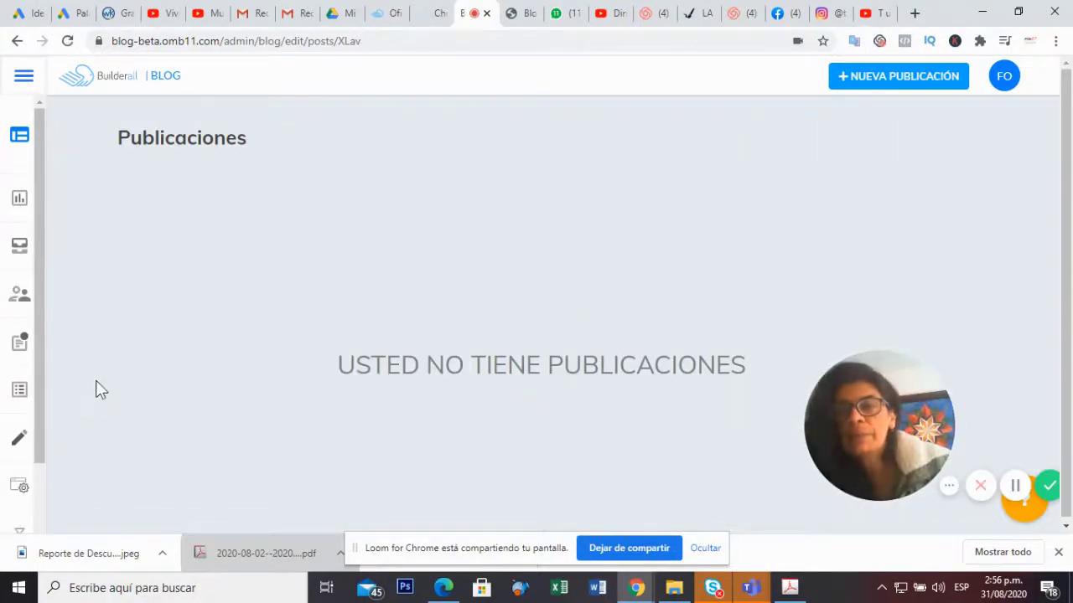
pyautogui.click(922, 79)
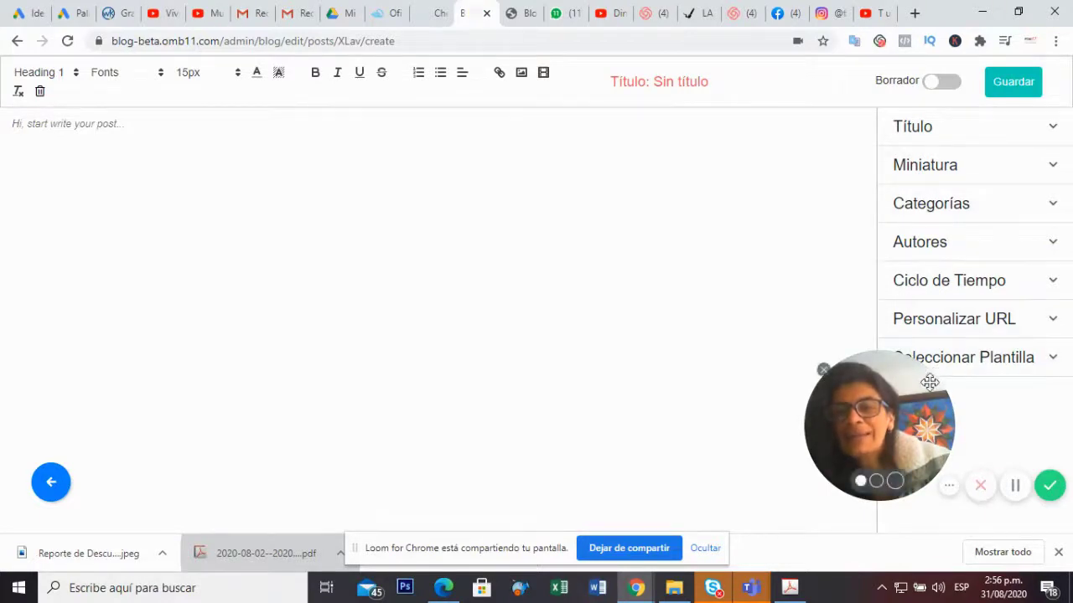
pyautogui.moveTo(929, 378); pyautogui.dragTo(869, 405)
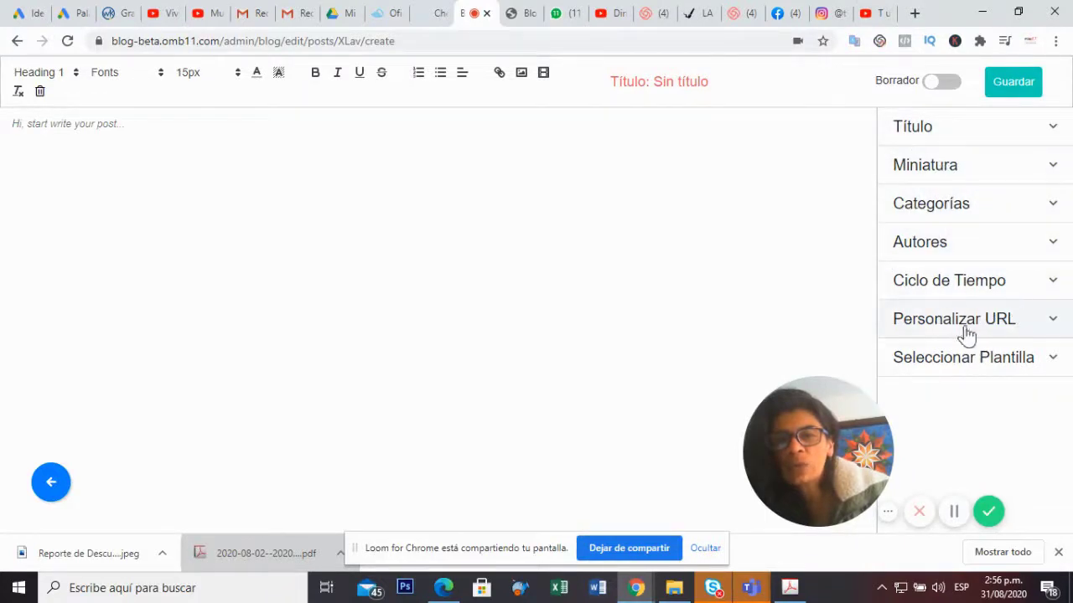
# - Apply the "Plantilla 1" template to the new publication
pyautogui.click(1054, 362)
pyautogui.click(1048, 425)
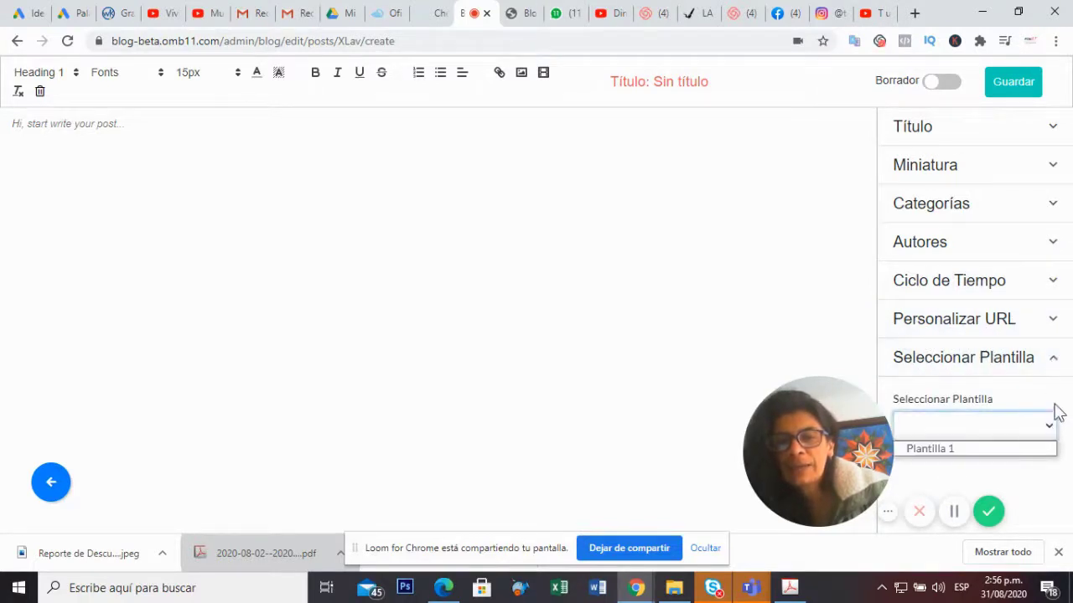
pyautogui.click(937, 448)
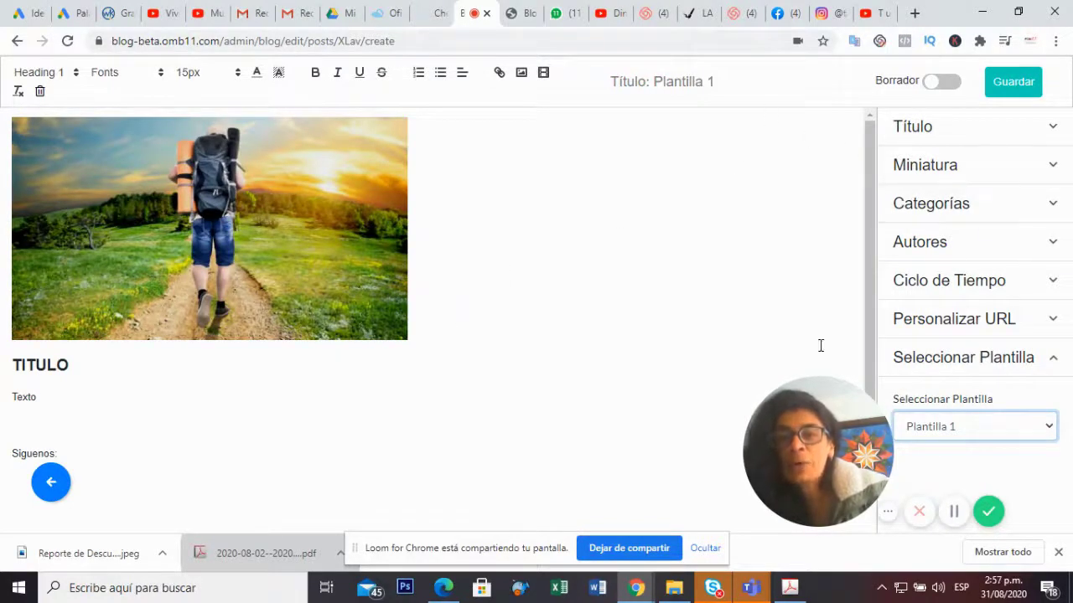
pyautogui.moveTo(843, 405); pyautogui.dragTo(835, 407)
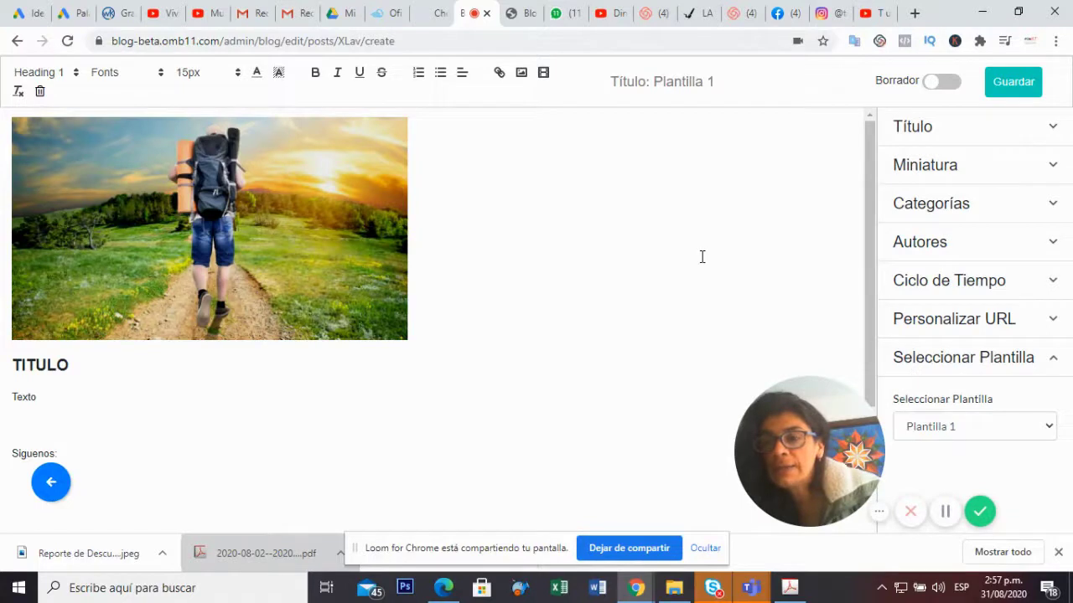
# - Replace the publication's title with "Emprende con Tu Pasión"
pyautogui.click(1048, 128)
pyautogui.moveTo(960, 194); pyautogui.dragTo(893, 198)
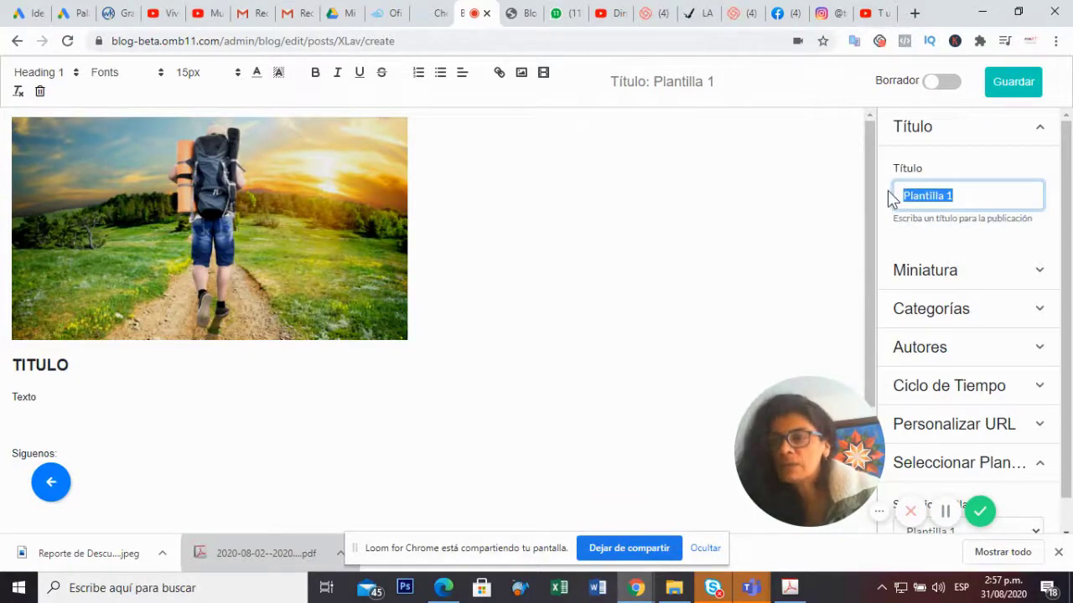
pyautogui.write('E')
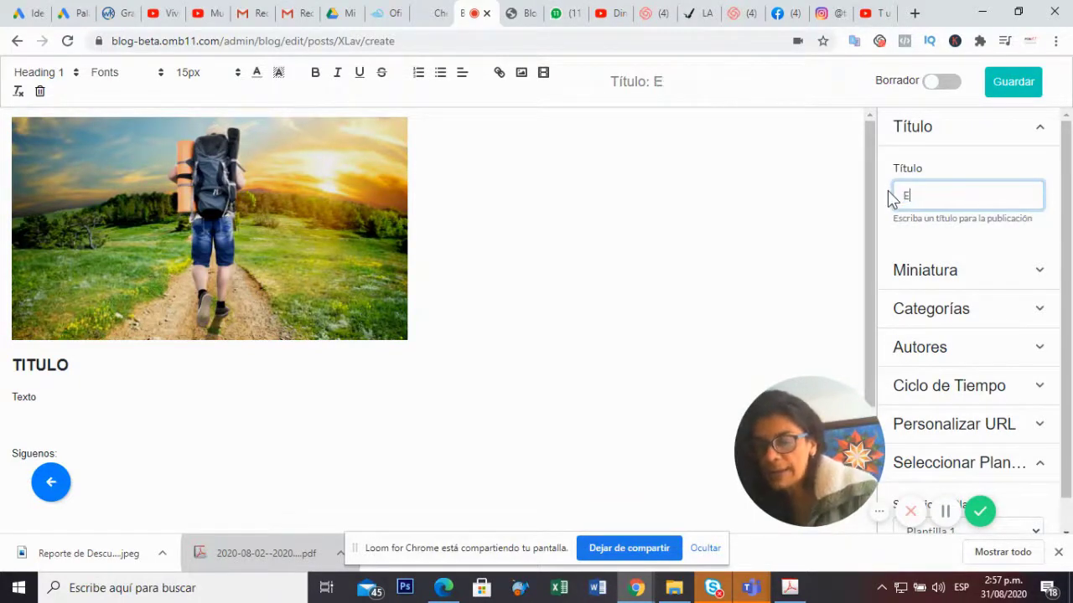
pyautogui.write('mprende')
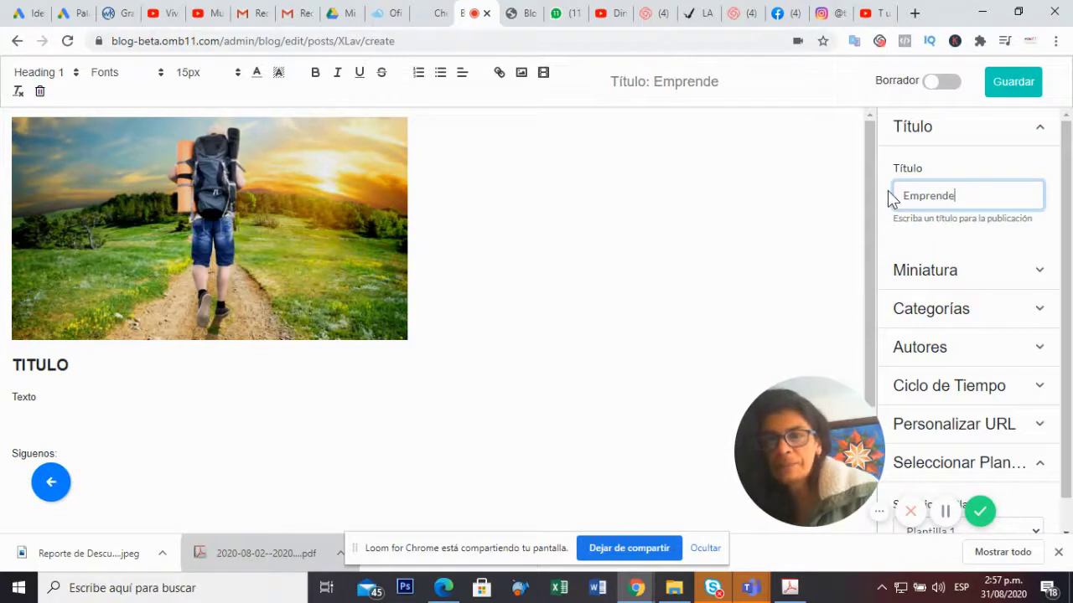
pyautogui.write(' con Tu ')
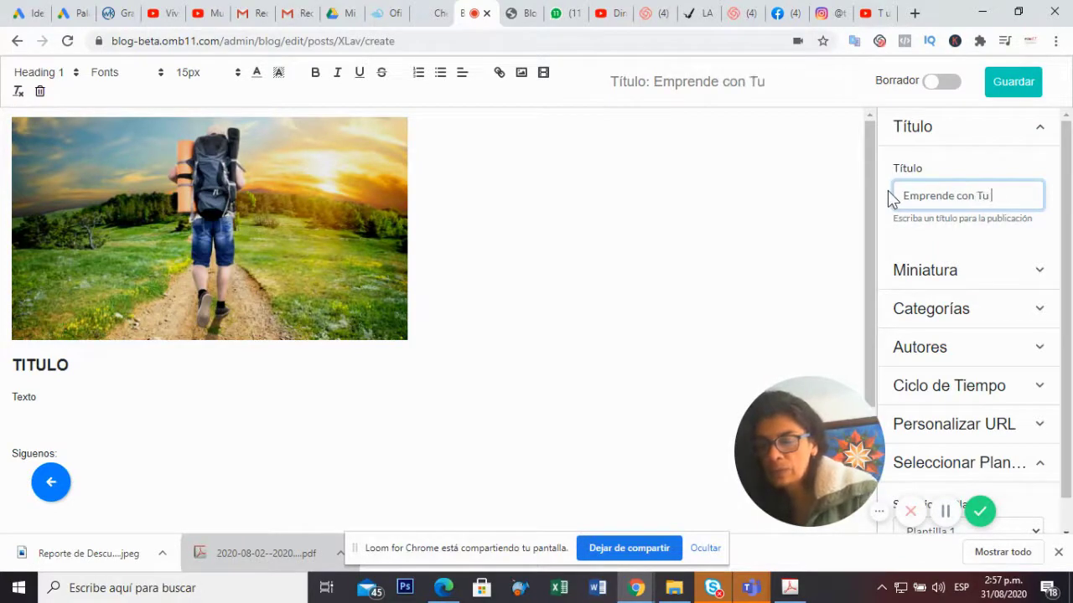
pyautogui.write('Pasión')
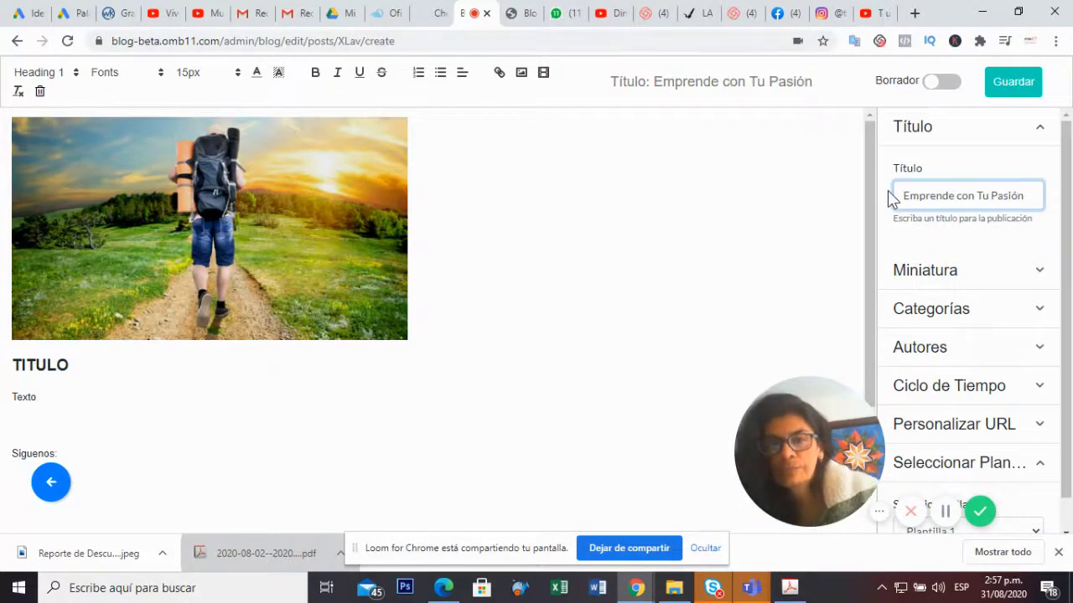
# - Set the publication's thumbnail to the existing backpacker image from the image library
pyautogui.click(1040, 272)
pyautogui.scroll(-2, 1036, 310)
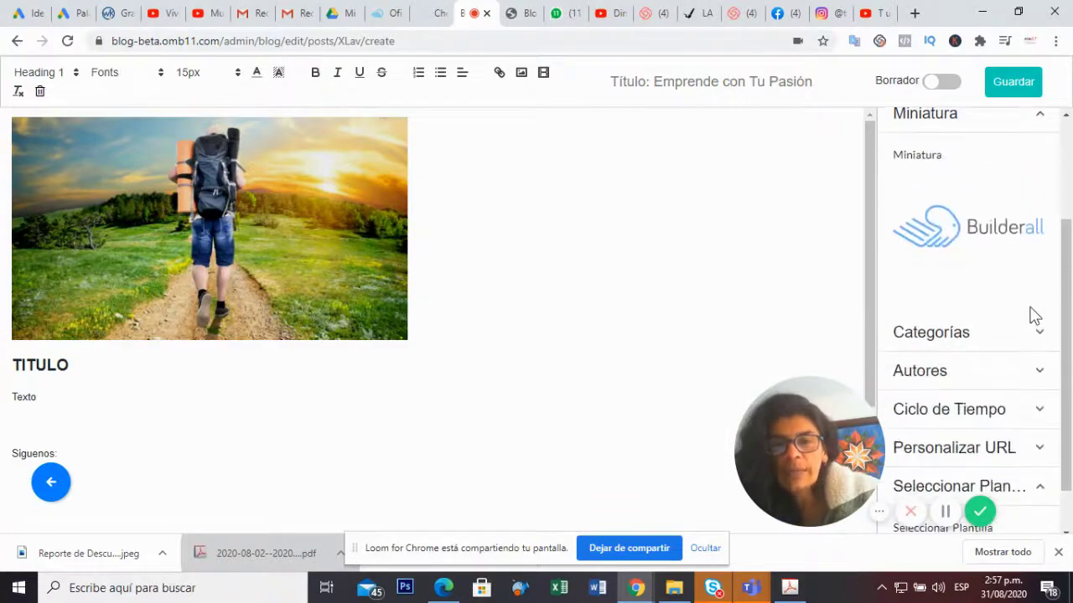
pyautogui.click(964, 224)
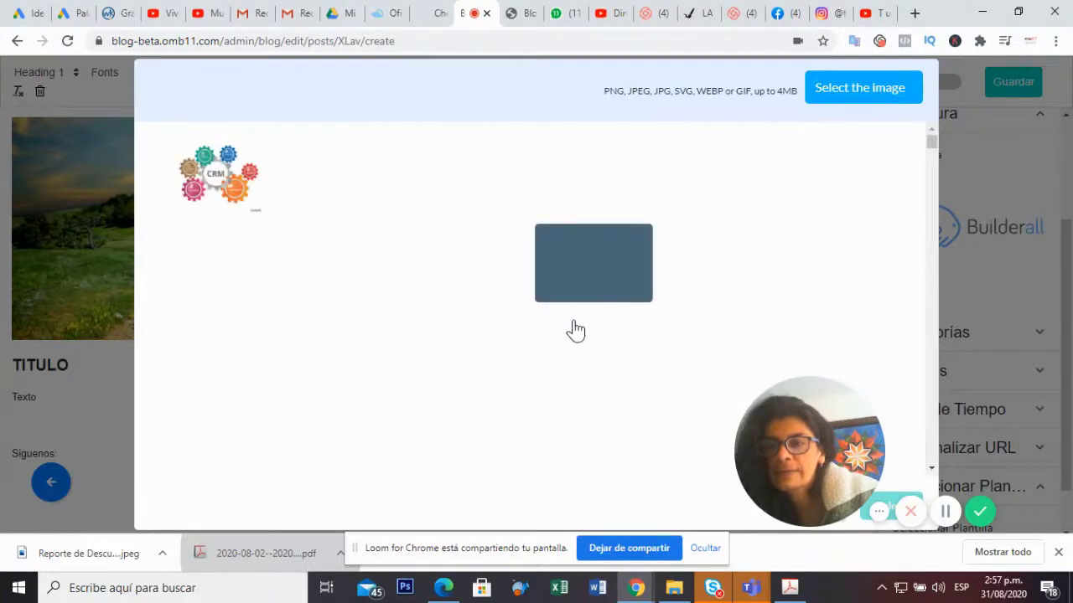
pyautogui.scroll(-10, 444, 356)
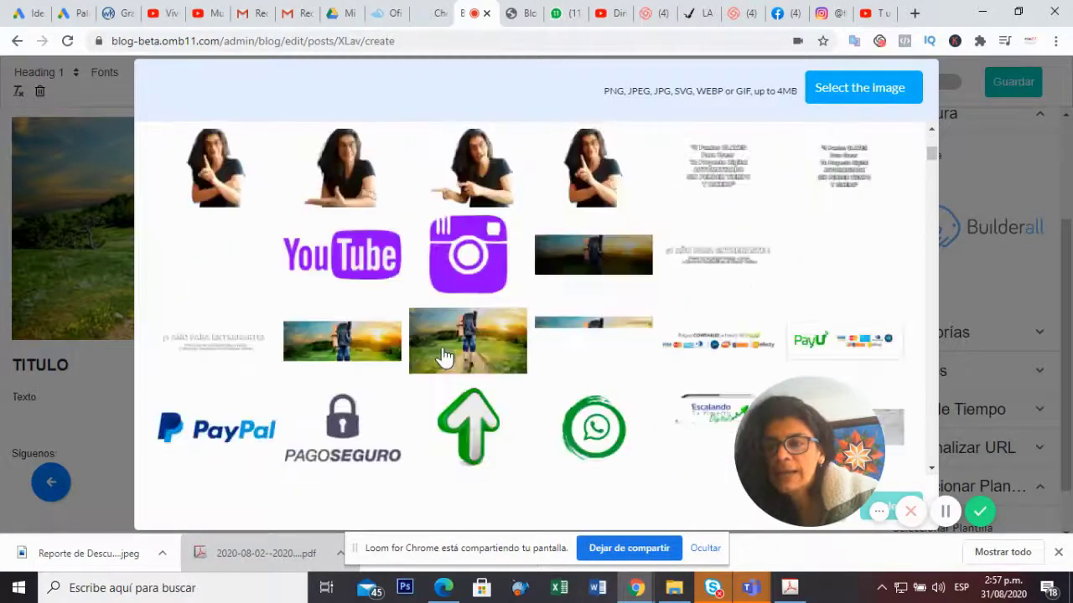
pyautogui.click(491, 259)
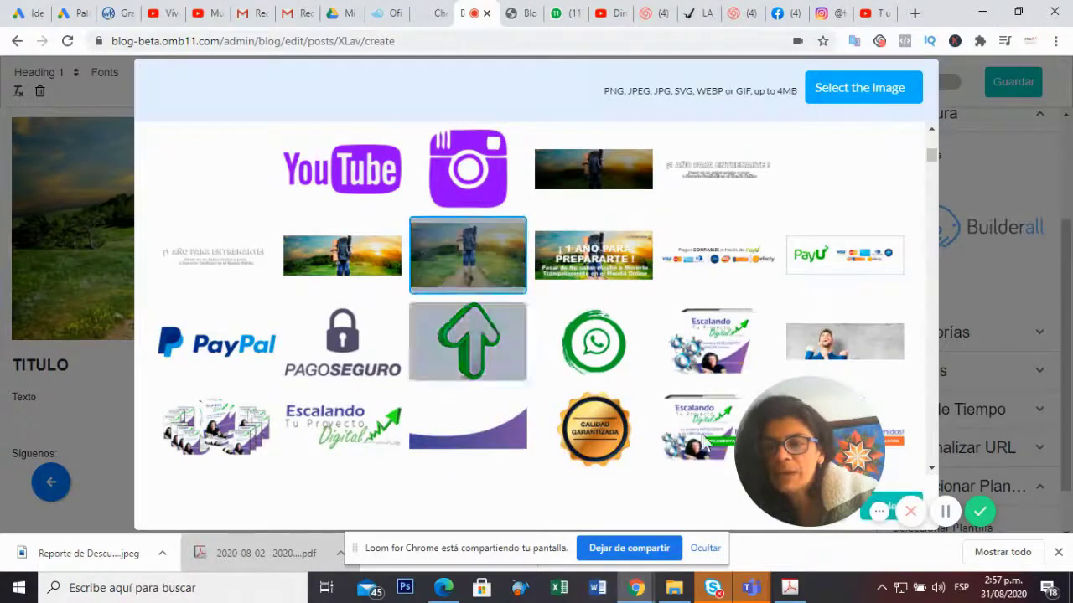
pyautogui.moveTo(838, 411); pyautogui.dragTo(611, 450)
pyautogui.click(890, 506)
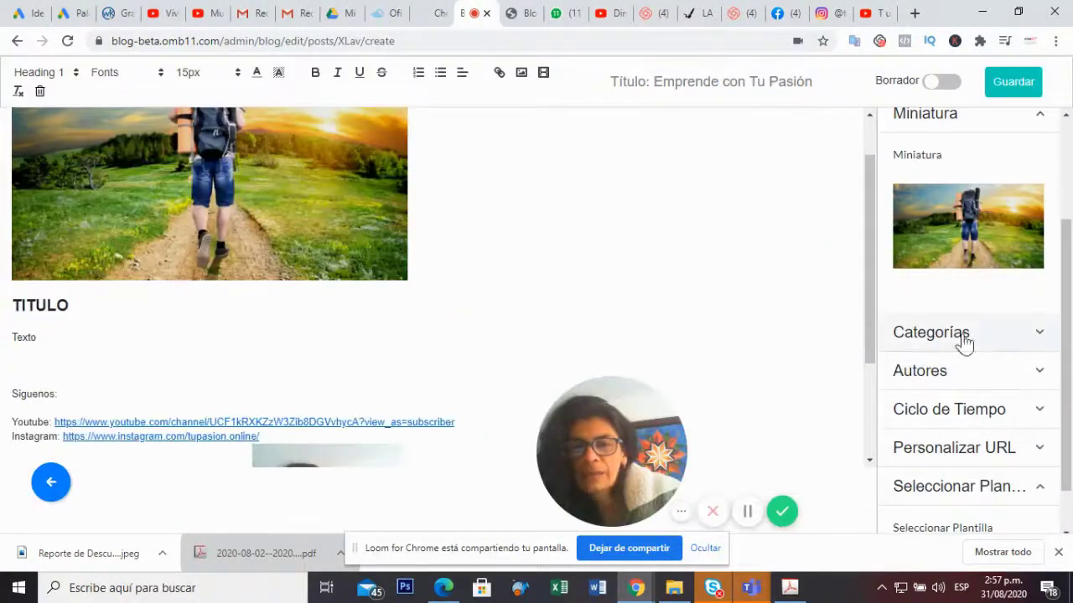
# - Assign the "coaching" category to the publication
pyautogui.click(1039, 339)
pyautogui.scroll(-2, 1035, 369)
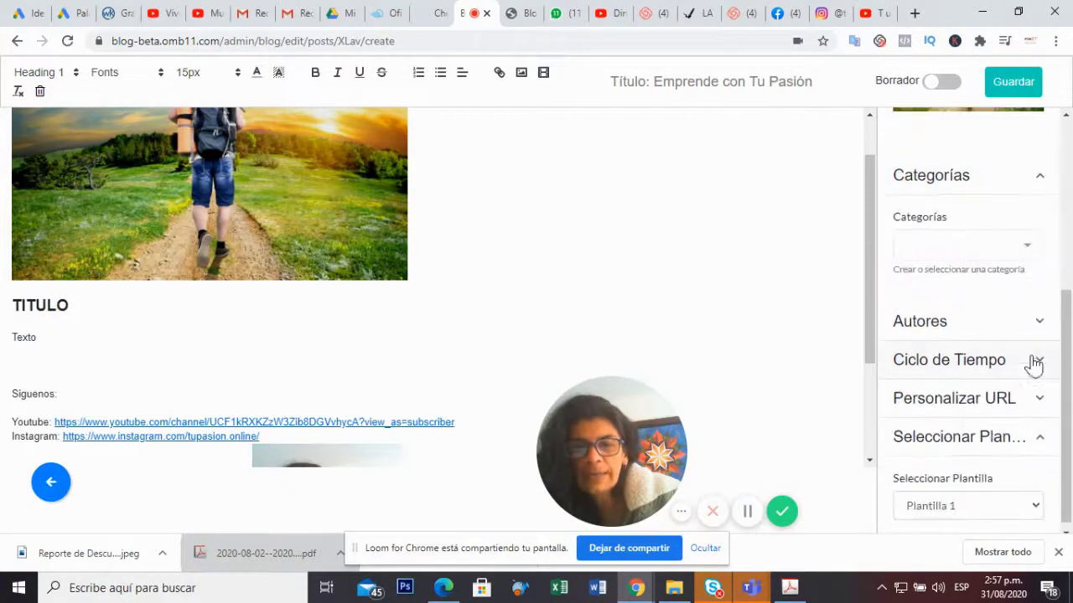
pyautogui.click(1024, 252)
pyautogui.click(937, 287)
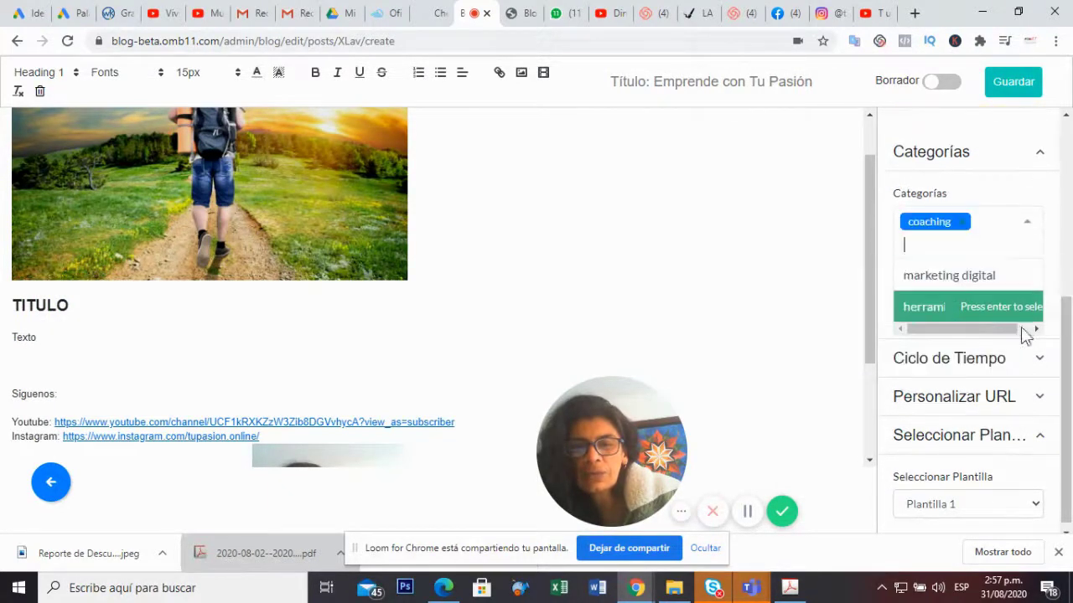
# - Try to schedule the publication for 8 August 2020, cancel the date selection and return the time cycle to "Instantaneamente"
pyautogui.click(1040, 362)
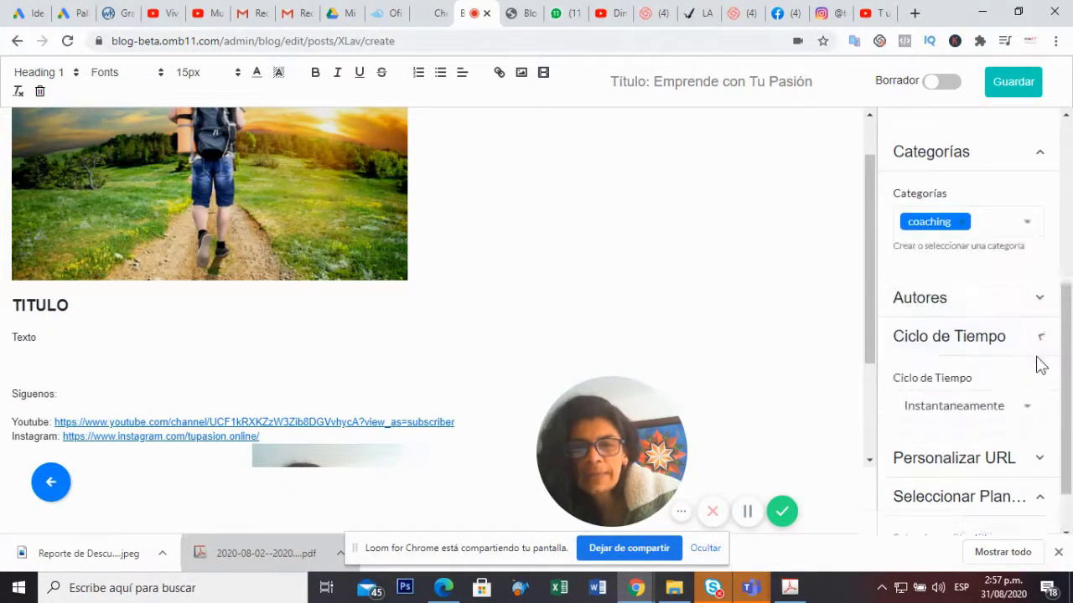
pyautogui.click(1023, 411)
pyautogui.click(959, 386)
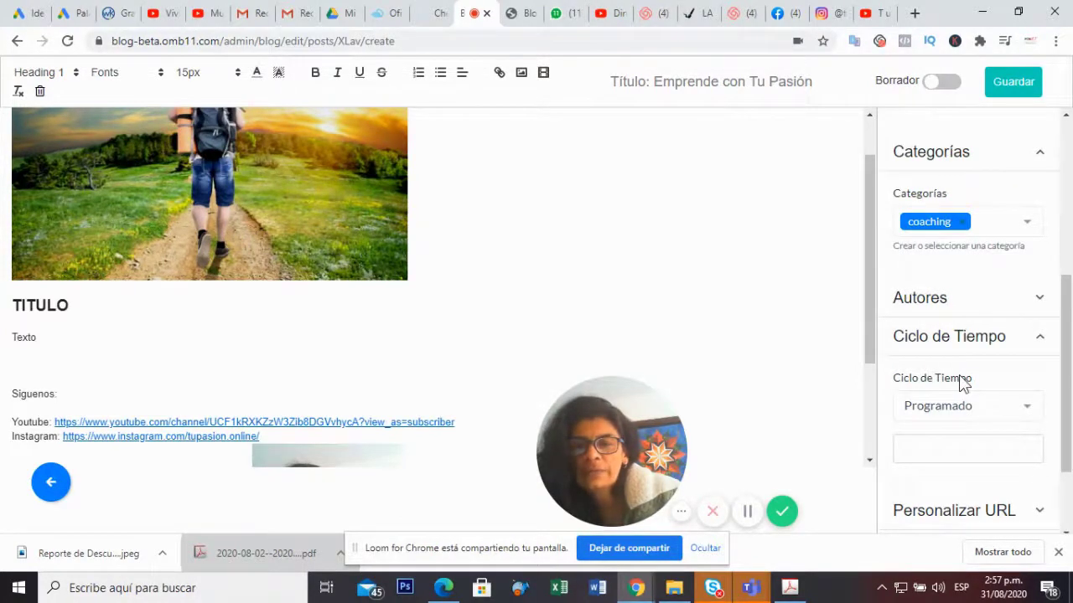
pyautogui.click(968, 449)
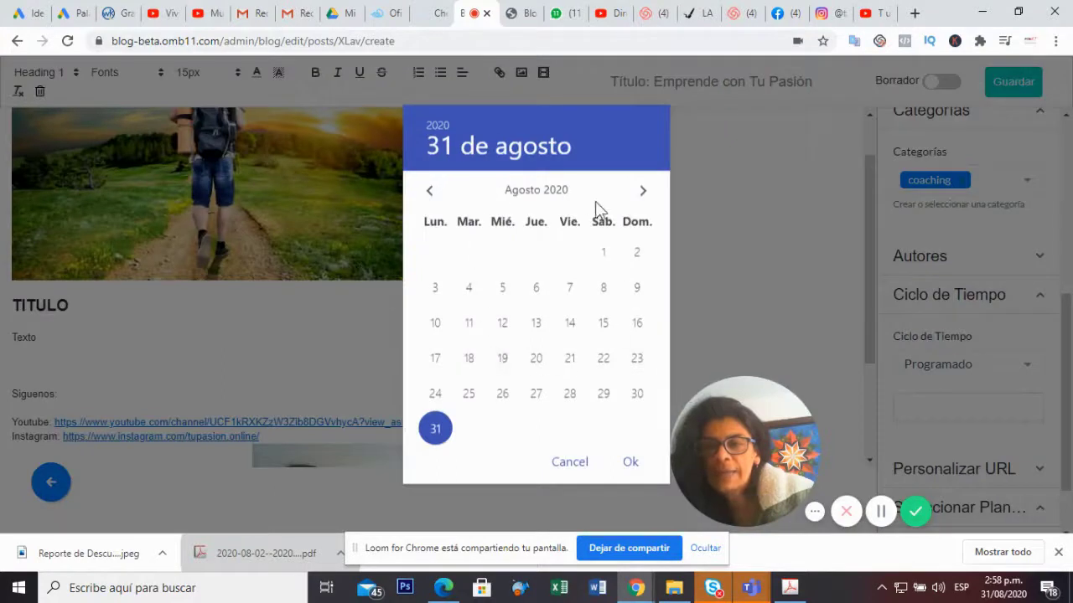
pyautogui.click(604, 290)
pyautogui.click(630, 463)
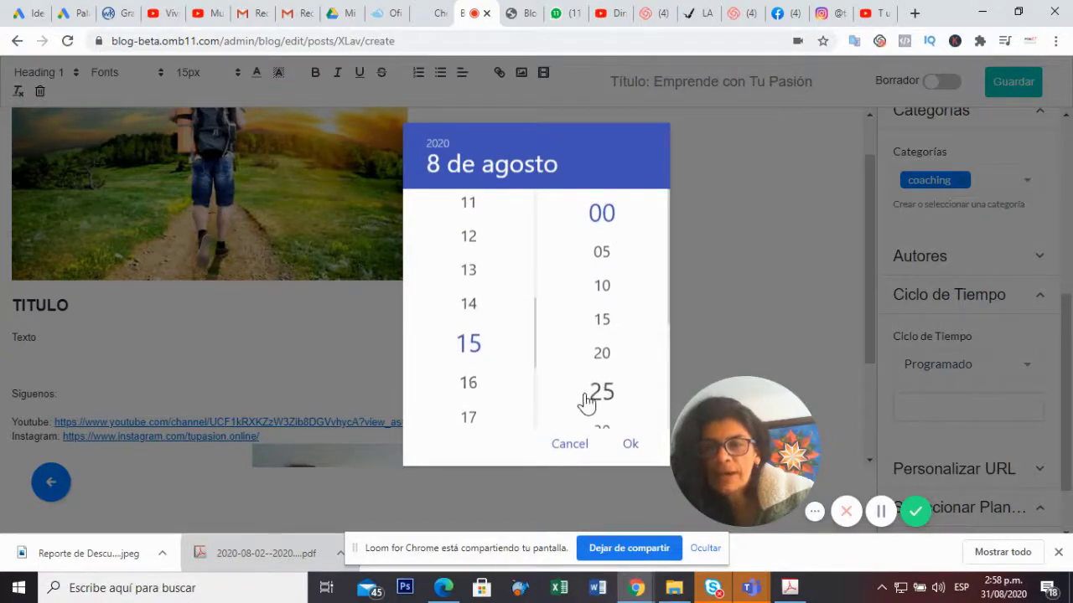
pyautogui.click(910, 435)
pyautogui.click(1029, 375)
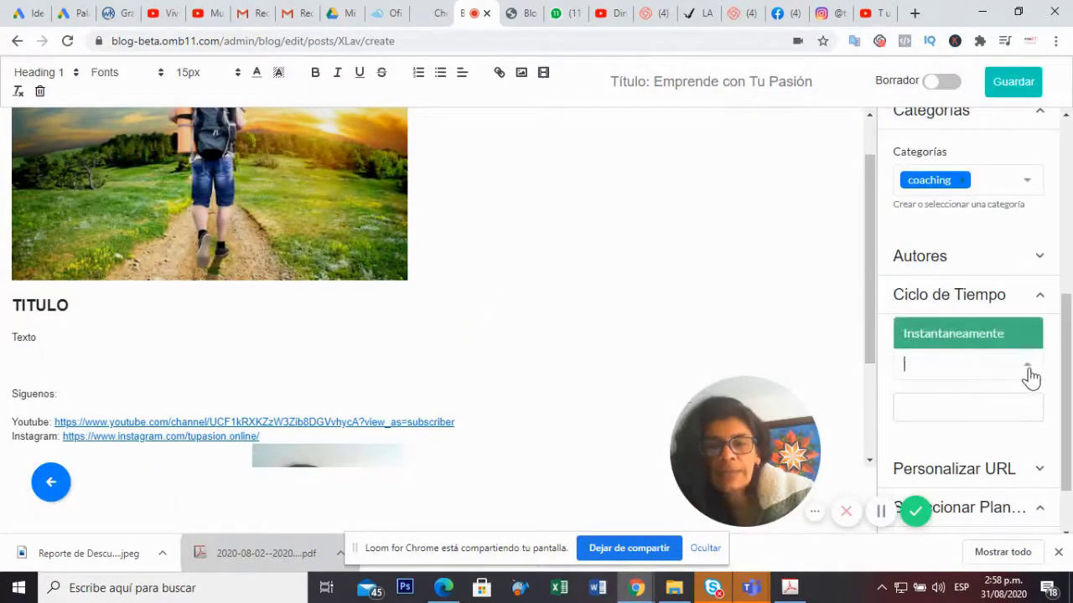
pyautogui.click(951, 337)
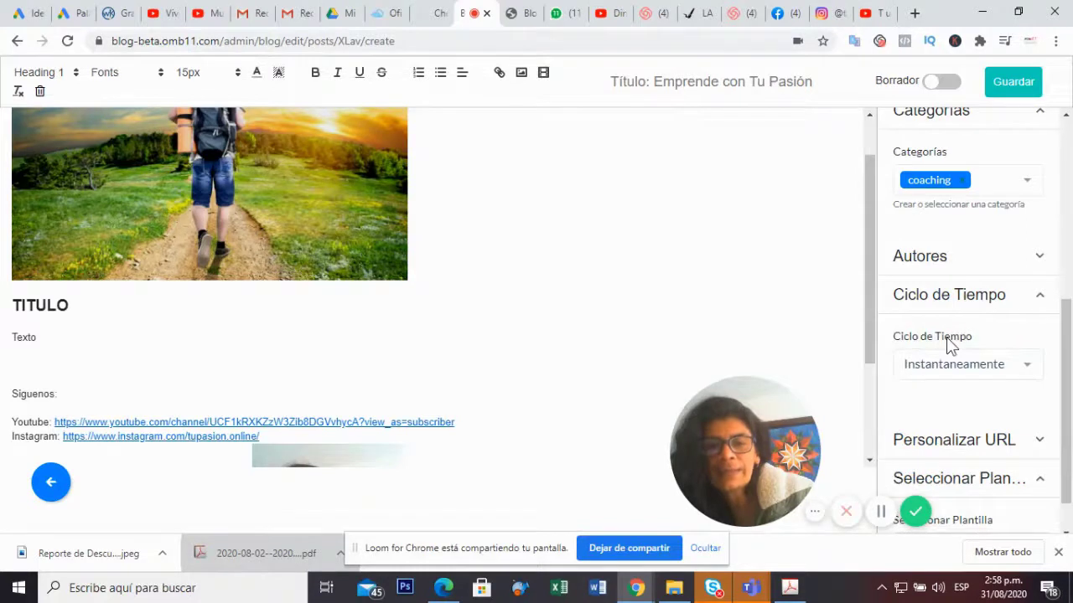
# - Review the publication's custom URL and other settings, and save the publication while staying on its editing page
pyautogui.moveTo(1064, 369); pyautogui.dragTo(1067, 411)
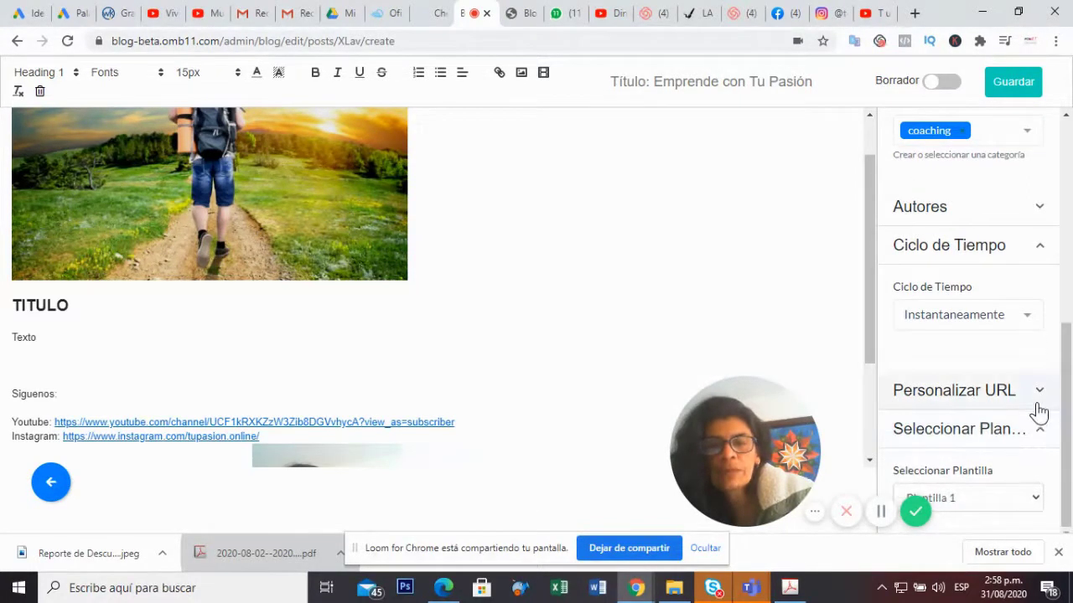
pyautogui.click(1037, 396)
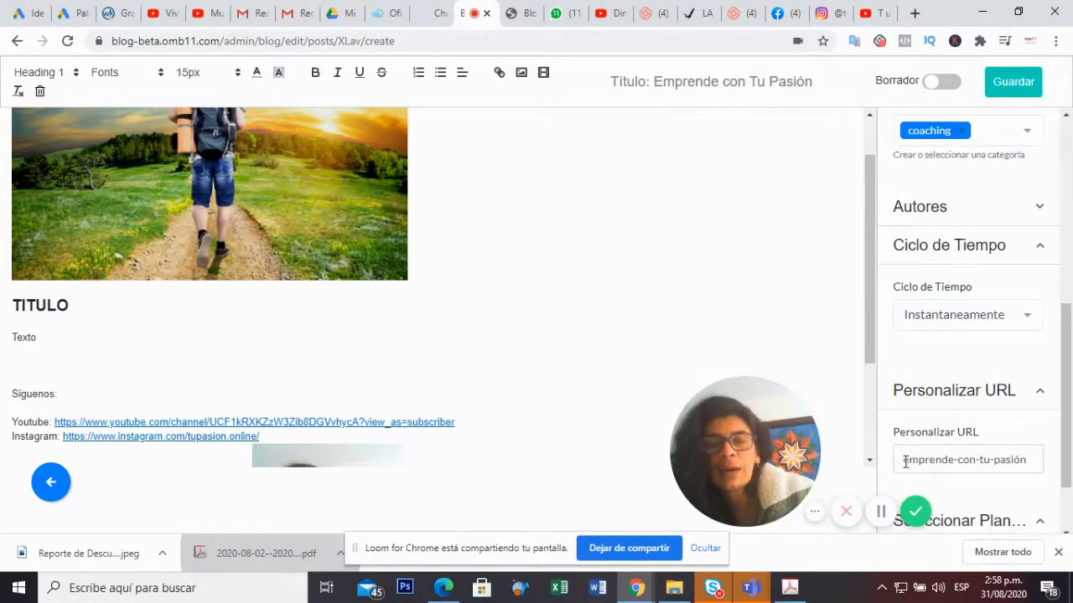
pyautogui.scroll(4, 937, 336)
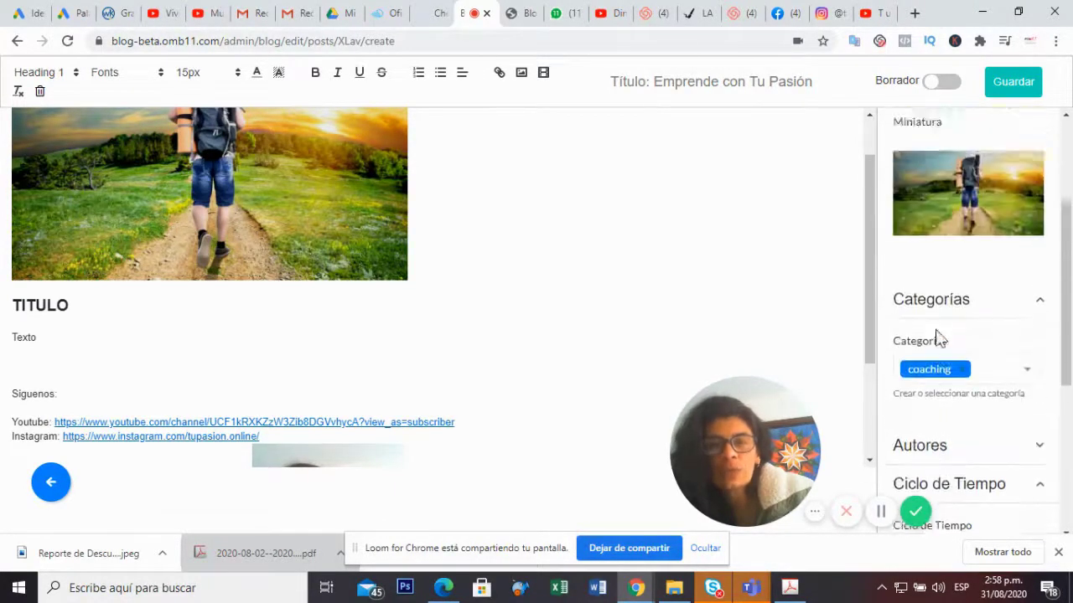
pyautogui.scroll(-5, 958, 378)
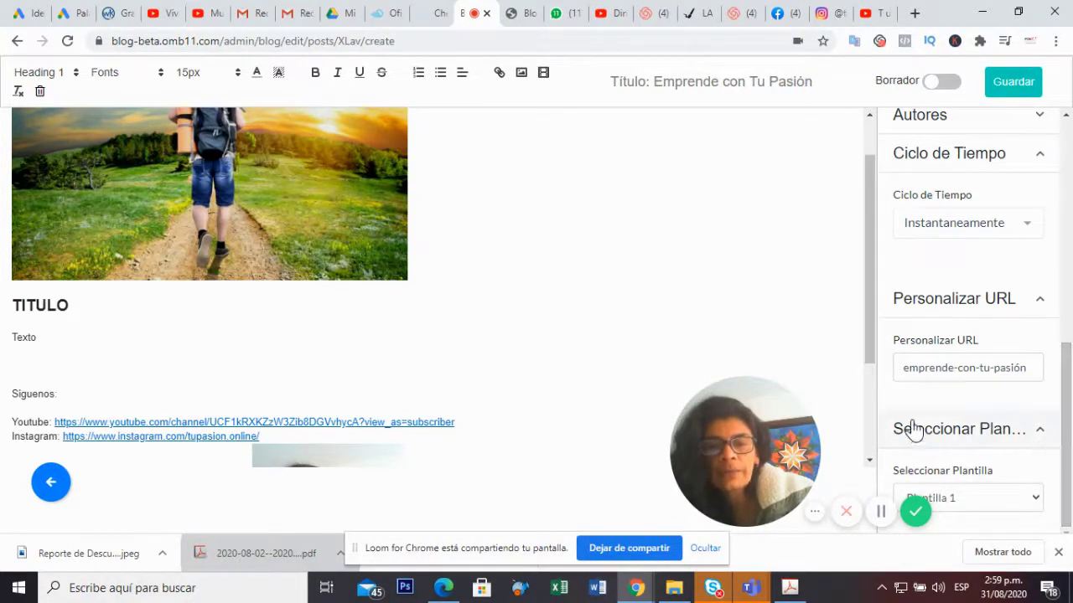
pyautogui.click(1014, 82)
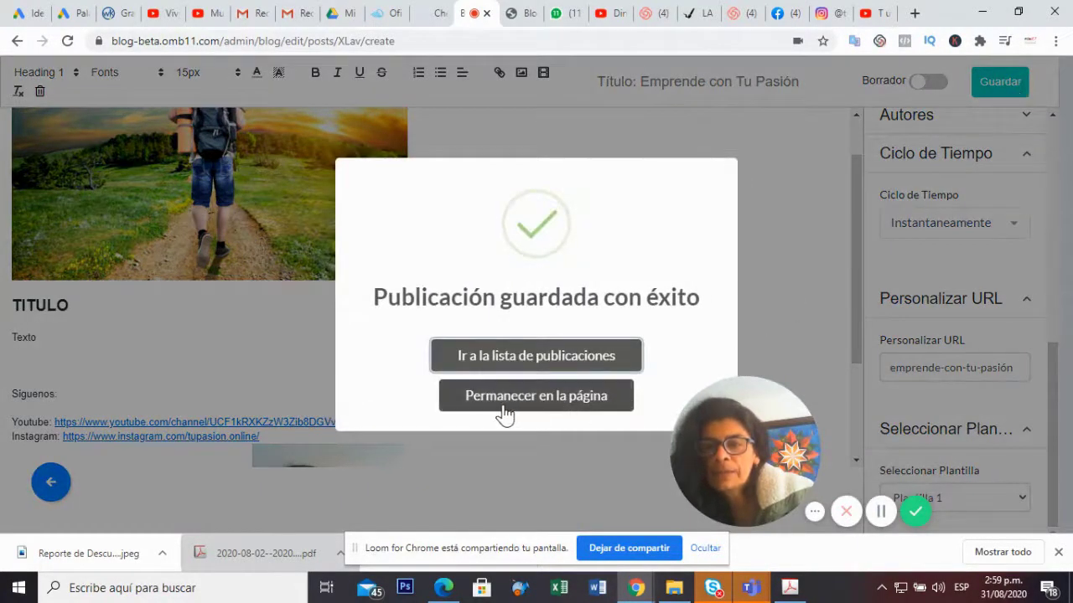
pyautogui.click(555, 409)
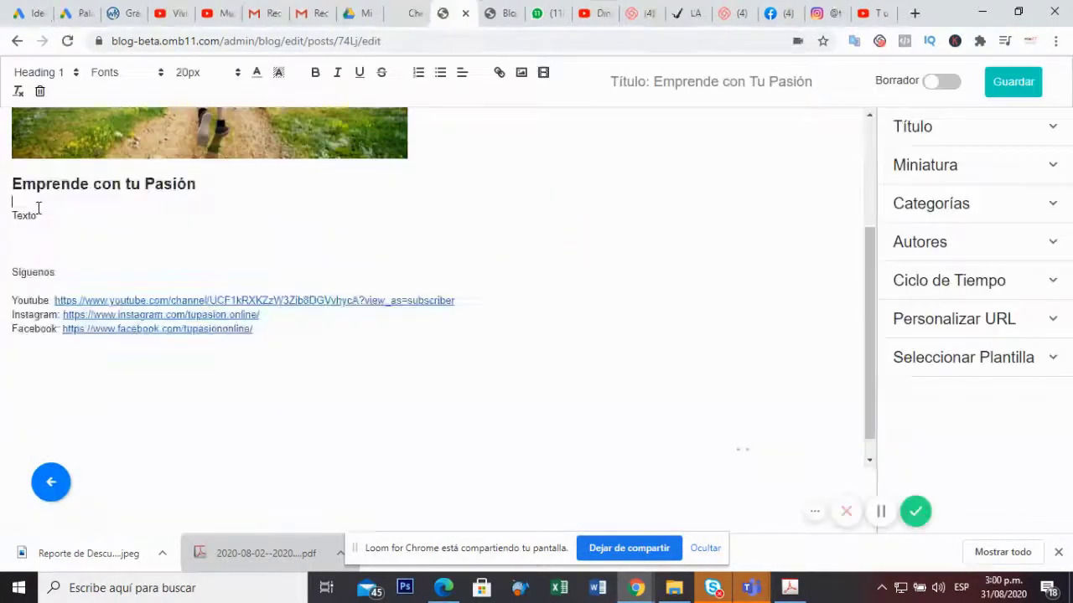
# - Replace the "Texto" placeholder in the body with the opening paragraphs copied from the "LA VENTA ONLINE /EMBUDOS" article
pyautogui.scroll(1, 163, 241)
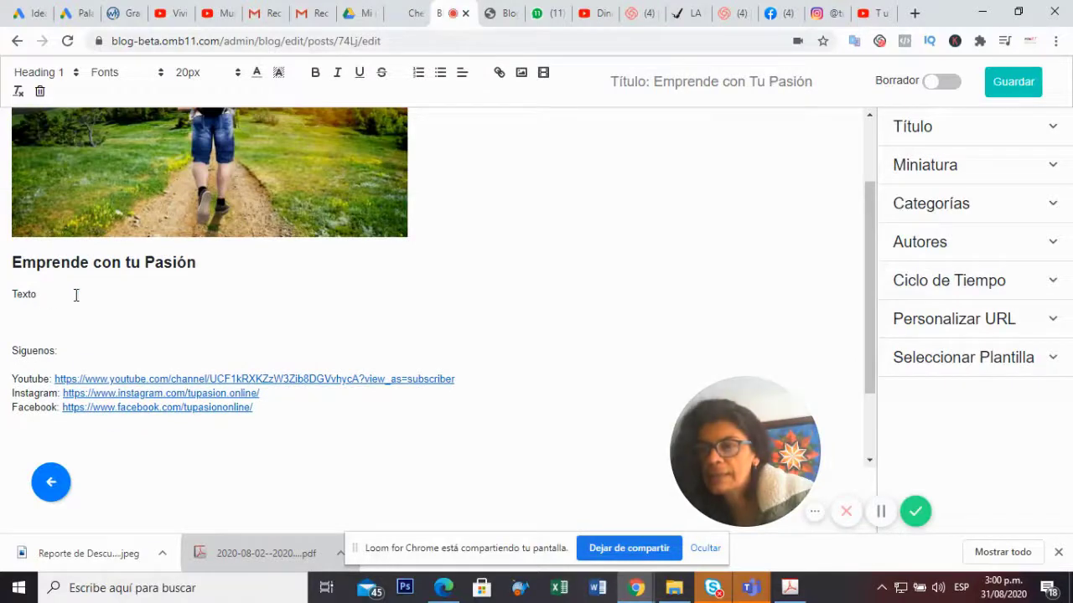
pyautogui.click(683, 15)
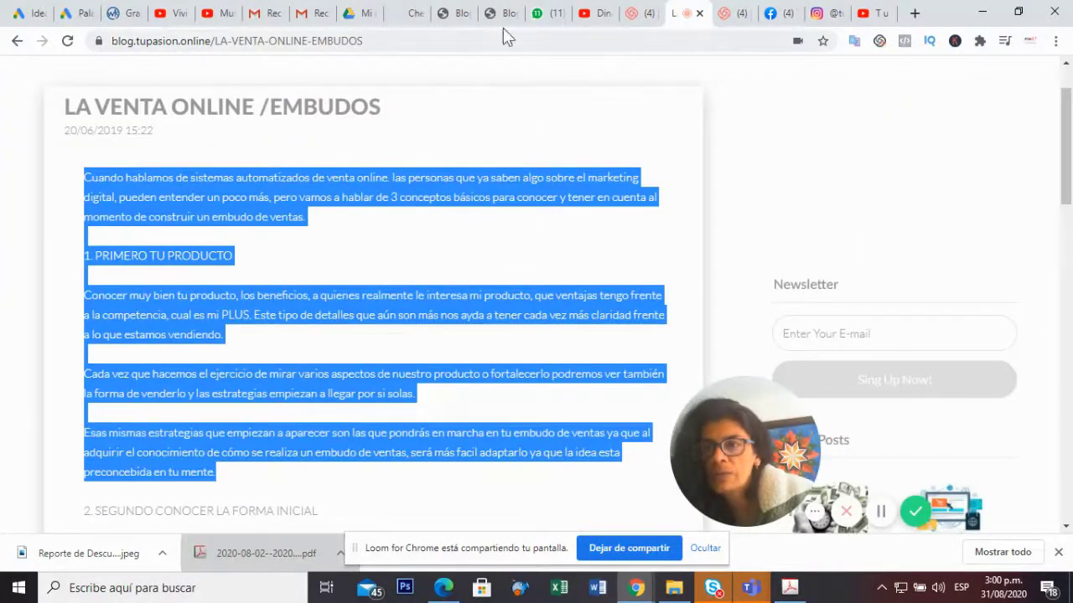
pyautogui.click(496, 13)
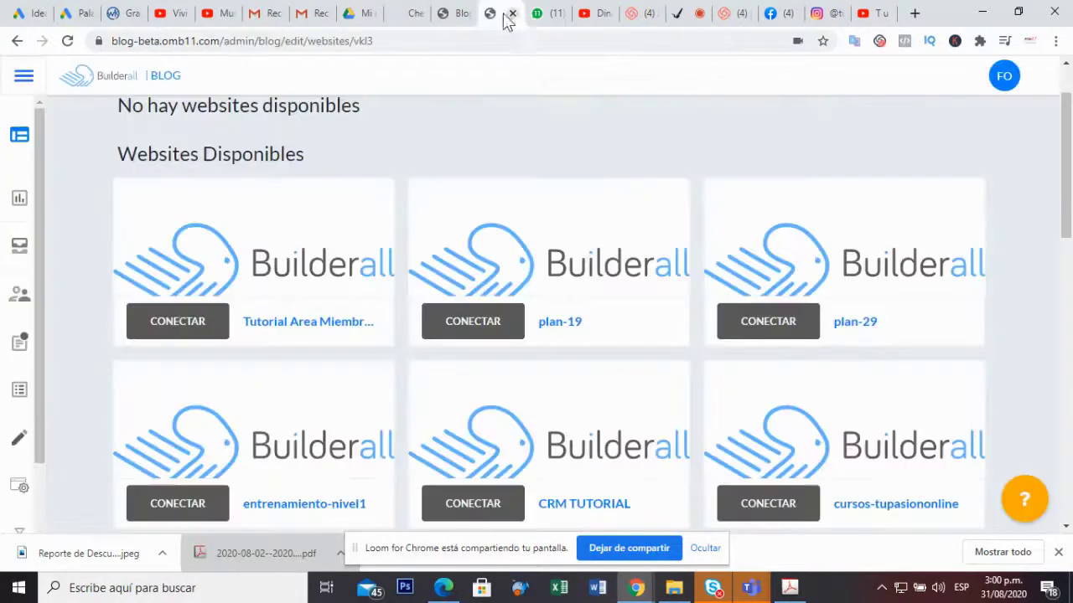
pyautogui.click(461, 15)
pyautogui.doubleClick(36, 294)
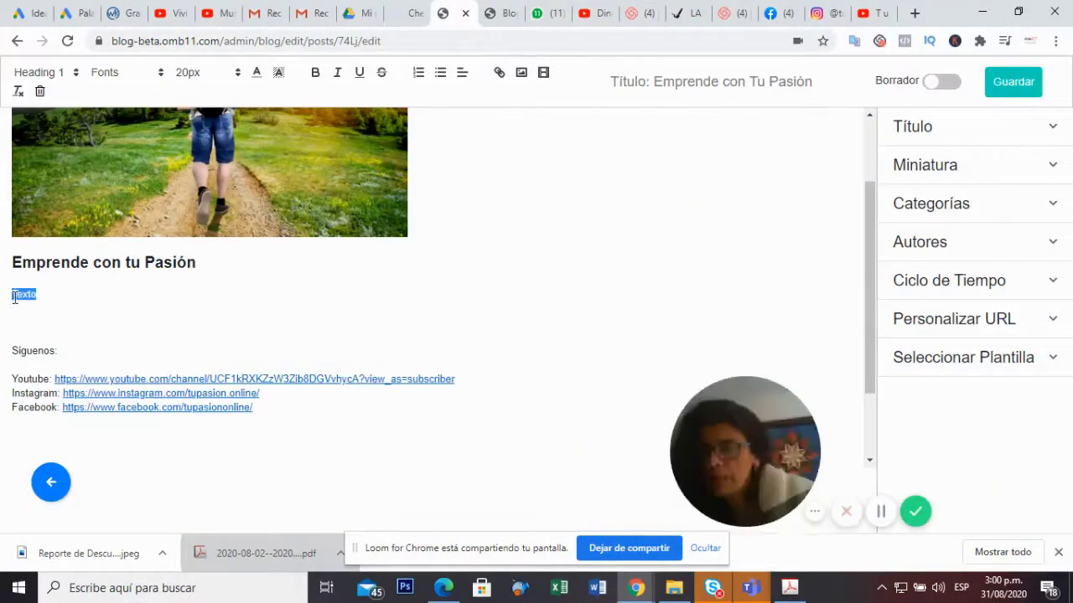
pyautogui.hotkey('ctrl', 'v')
pyautogui.scroll(-3, 473, 329)
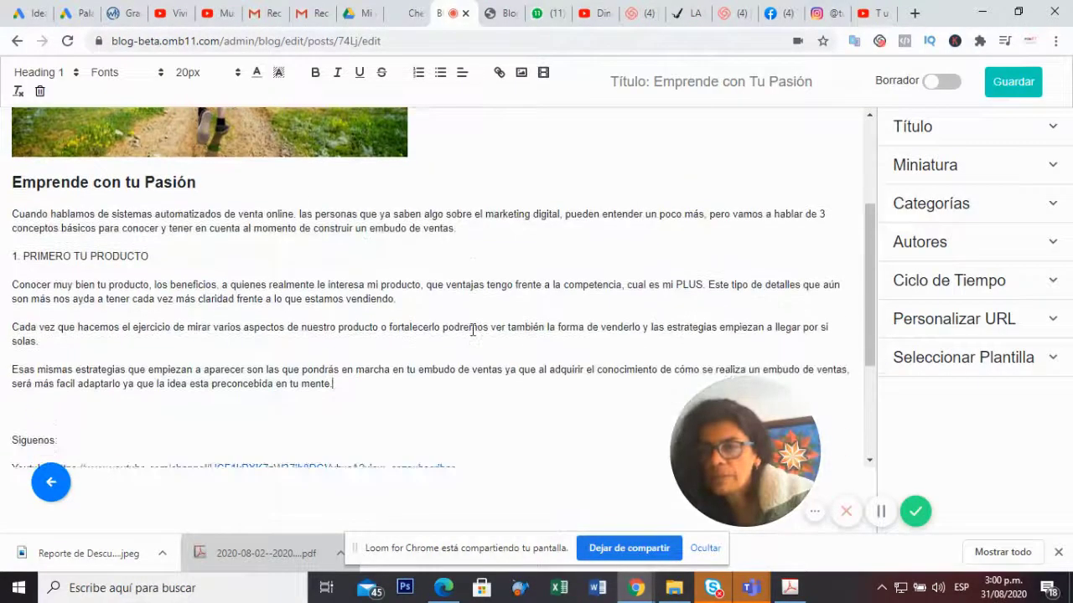
# - Save the updated publication and return to the list of publications
pyautogui.scroll(4, 473, 330)
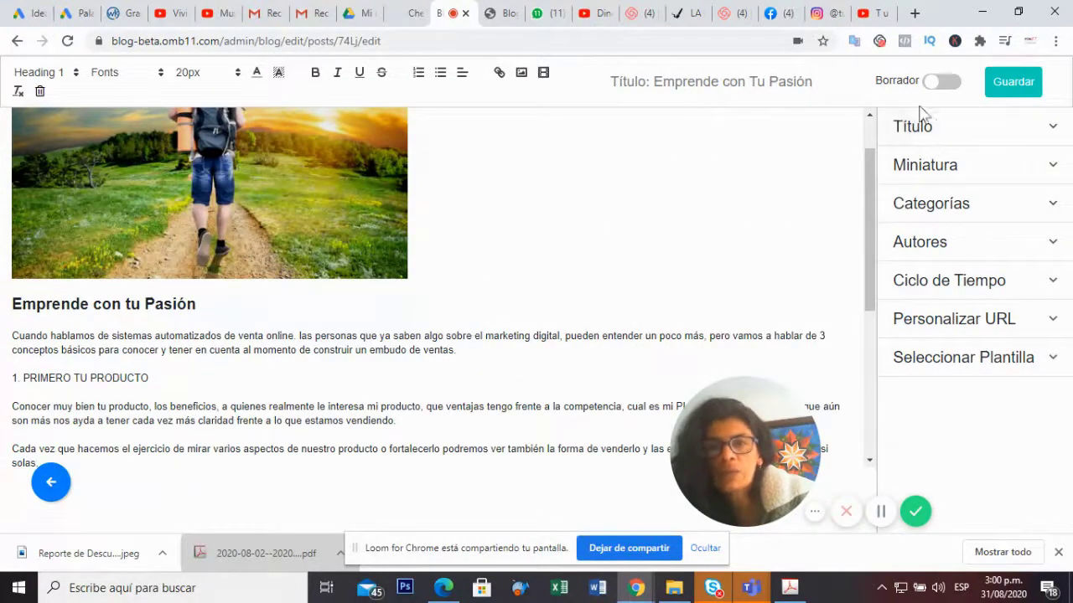
pyautogui.click(1014, 84)
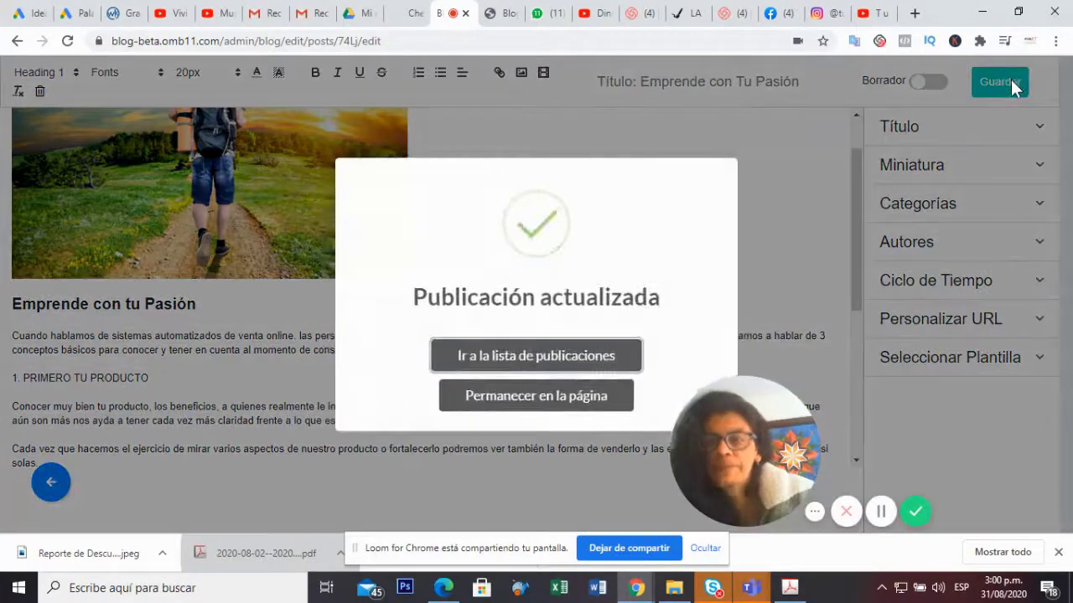
pyautogui.click(533, 358)
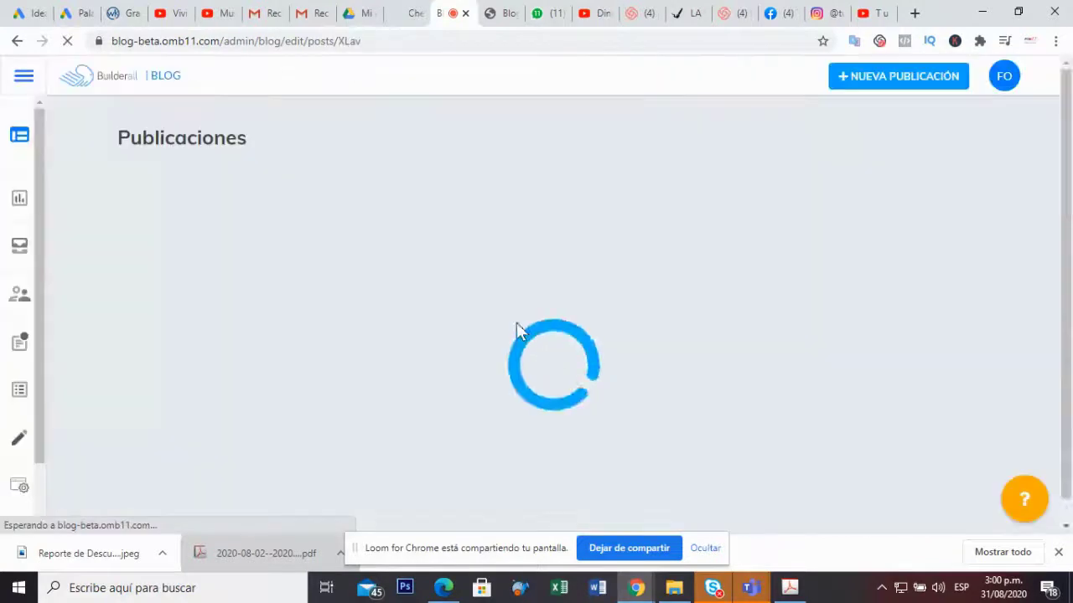
# - View the blog's editable name, description and thumbnail, and leave without changing them
pyautogui.moveTo(10, 382)
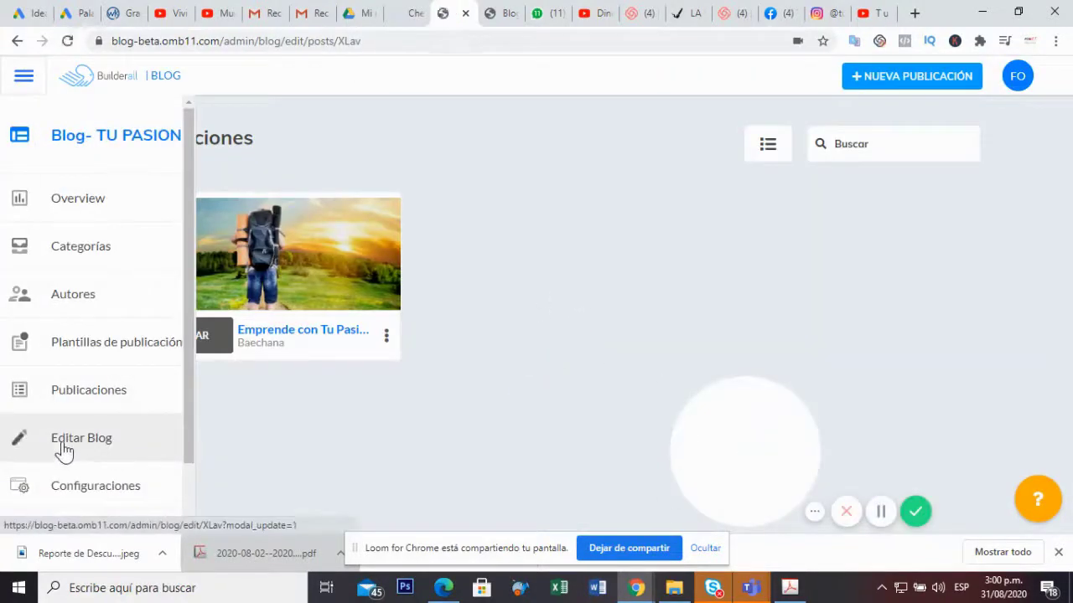
pyautogui.scroll(-2, 84, 419)
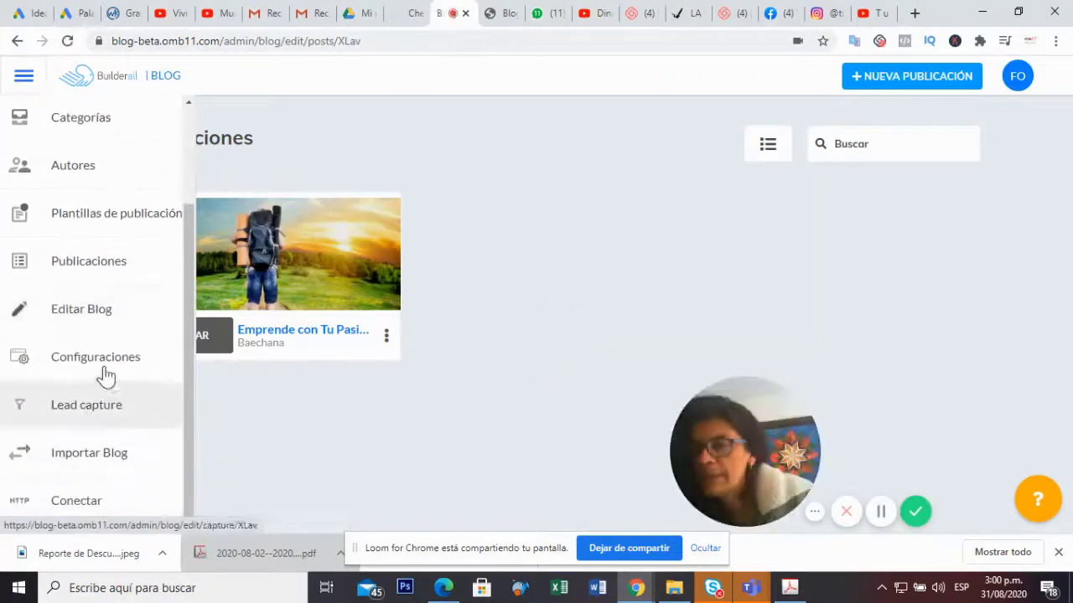
pyautogui.click(80, 318)
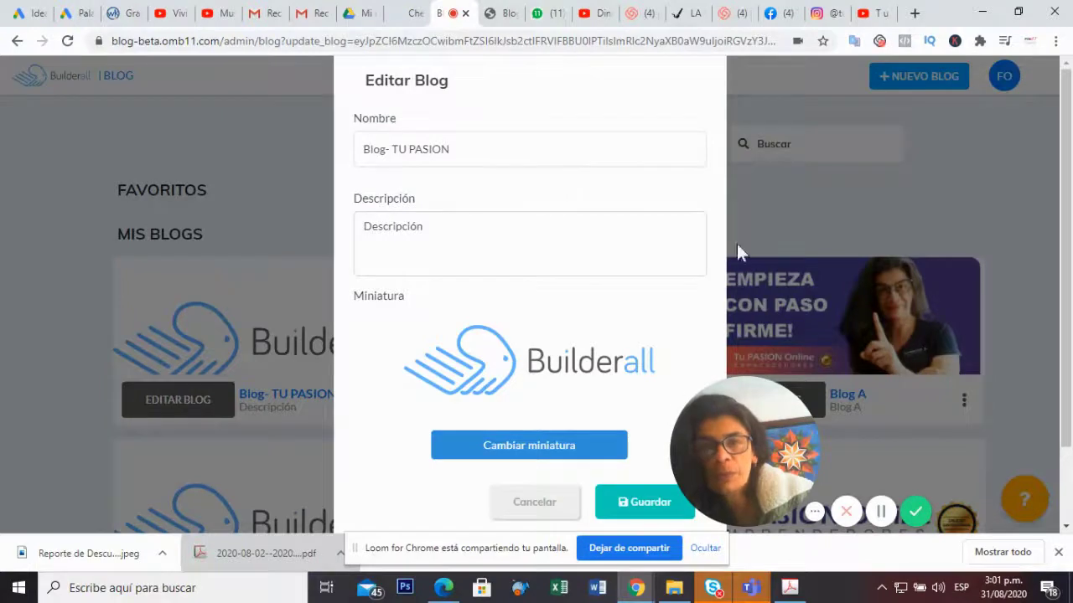
pyautogui.click(540, 503)
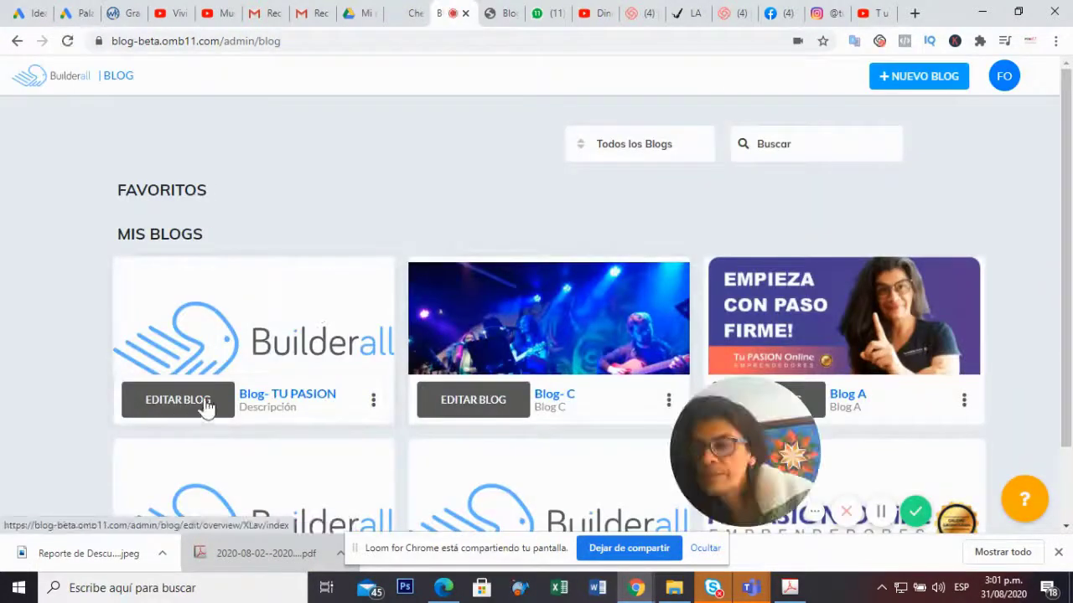
# - Reopen the "Blog- TU PASION" blog and show the News settings in its configuration
pyautogui.click(173, 403)
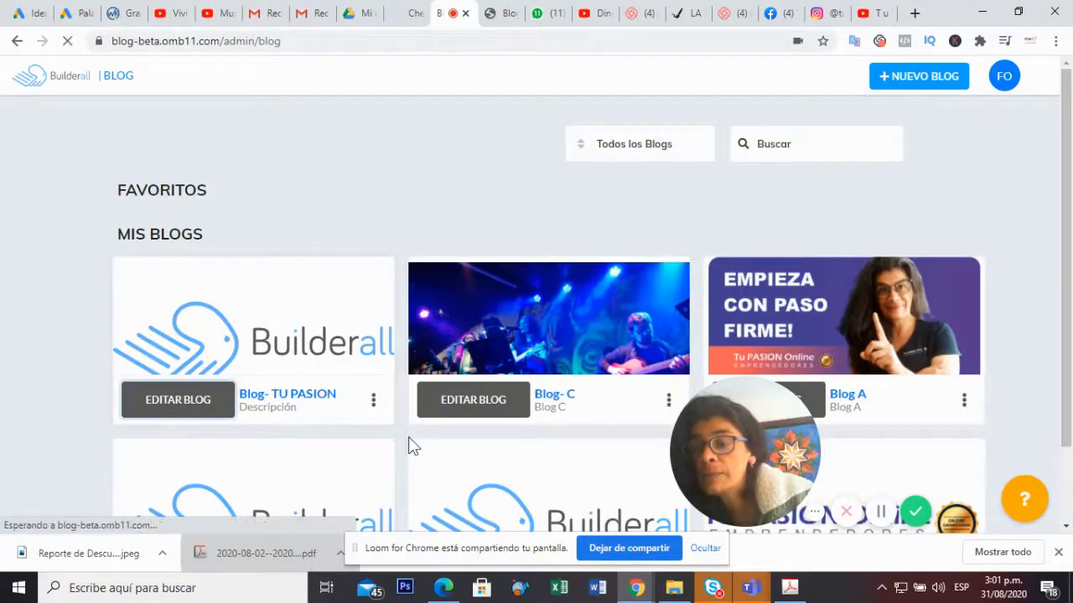
pyautogui.moveTo(24, 403)
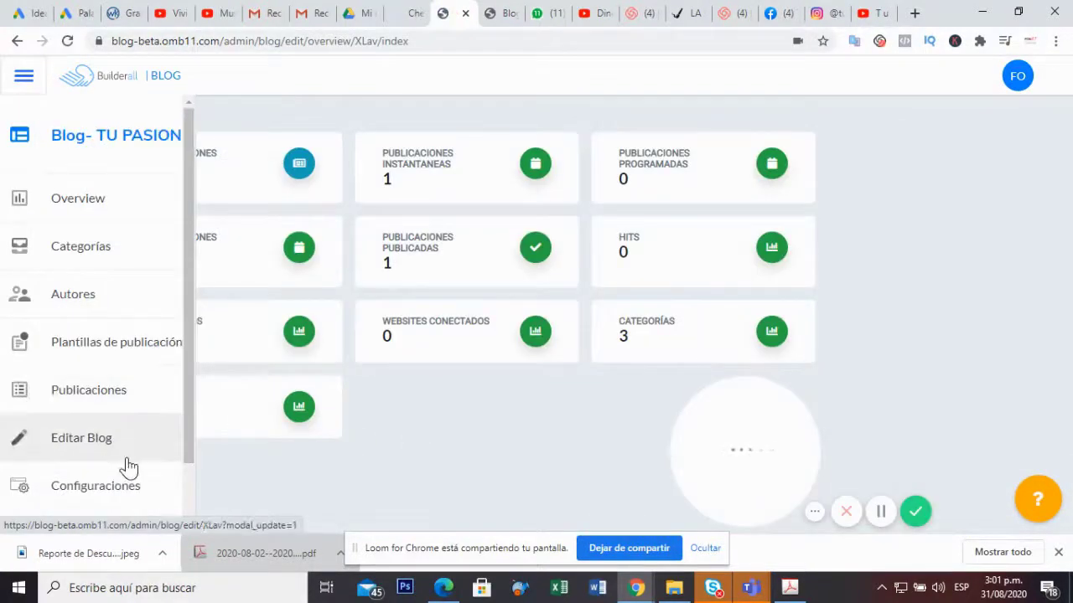
pyautogui.scroll(-2, 127, 466)
pyautogui.click(79, 367)
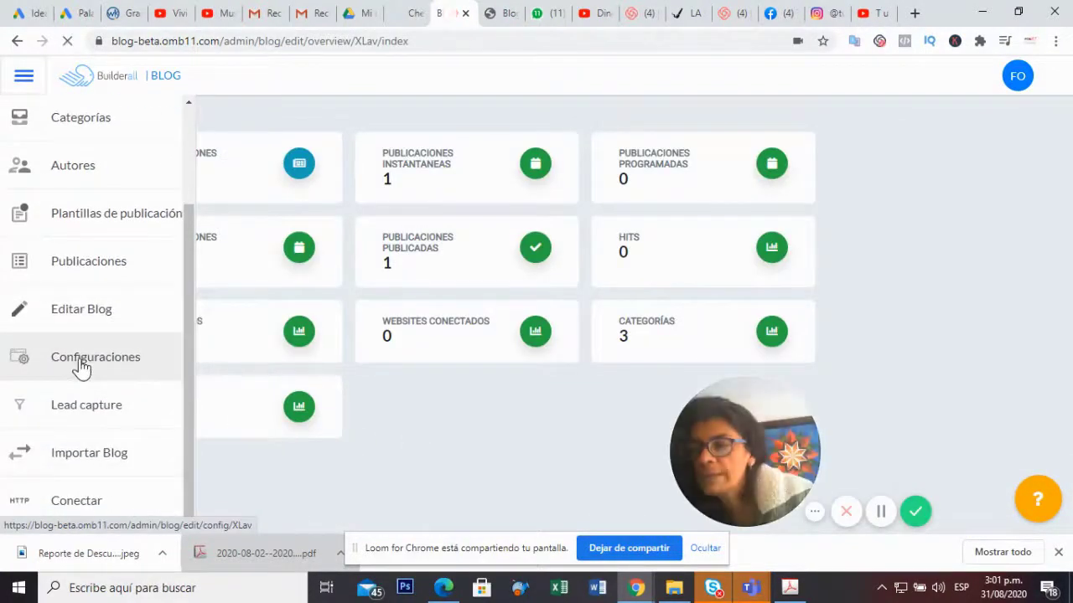
pyautogui.click(964, 223)
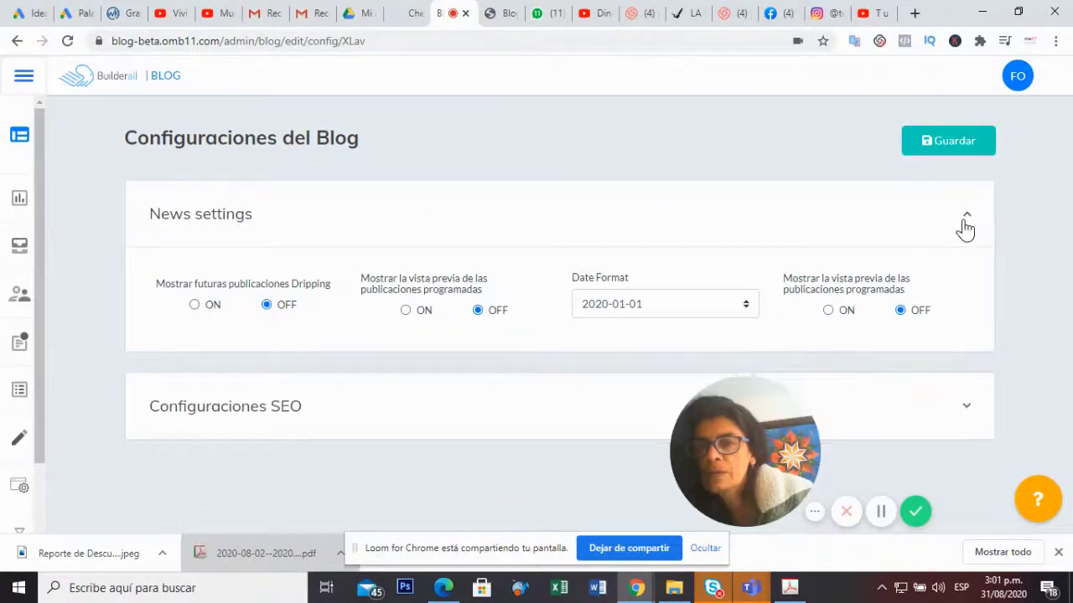
# - Examine the News settings and the SEO settings in the blog's configuration, and collapse both sections
pyautogui.click(965, 224)
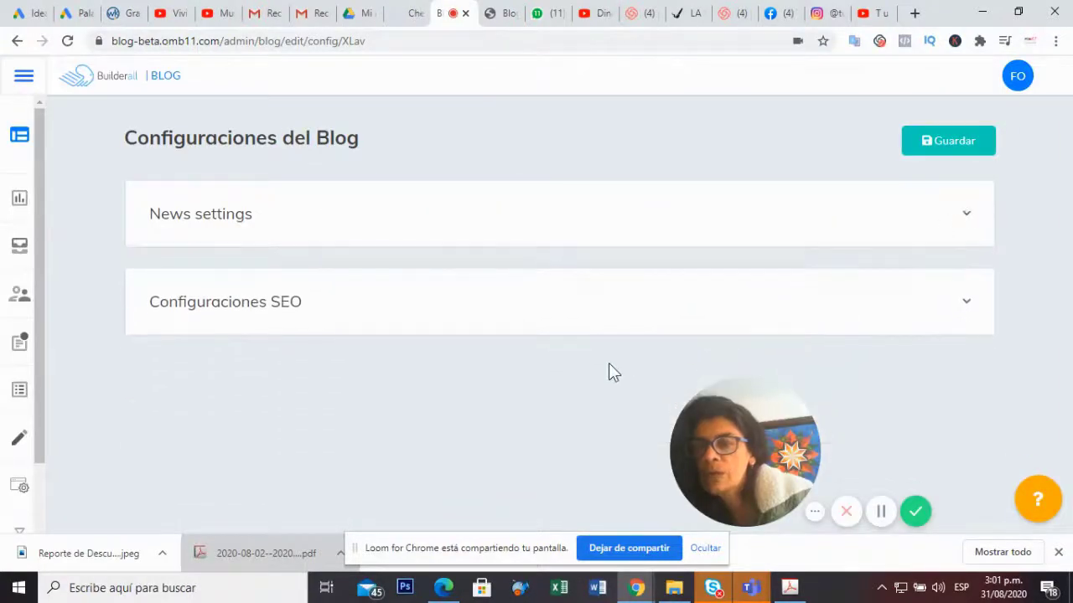
pyautogui.click(967, 217)
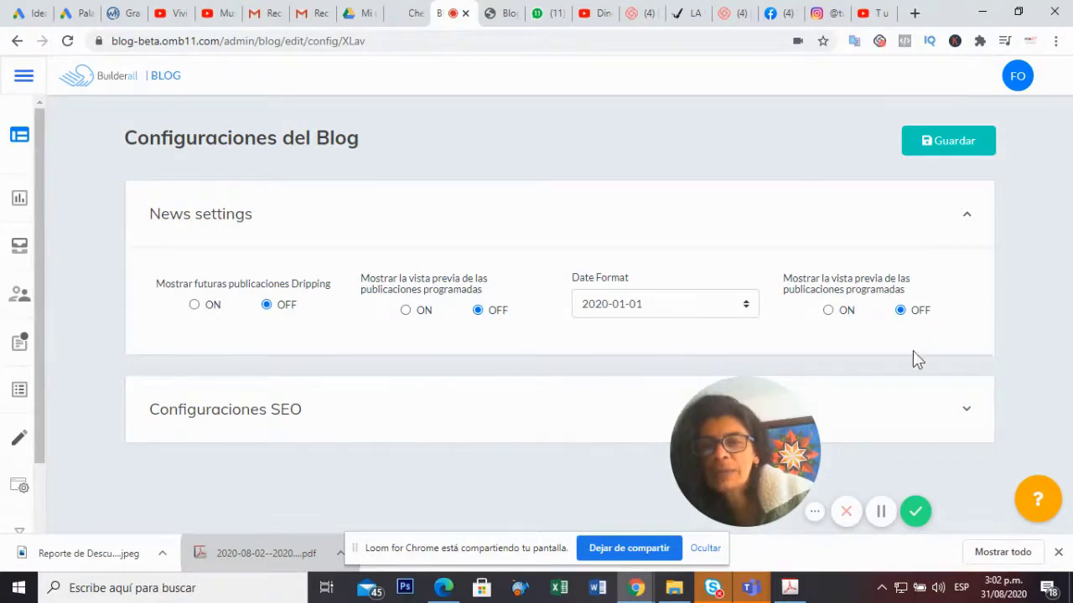
pyautogui.click(968, 223)
pyautogui.click(970, 307)
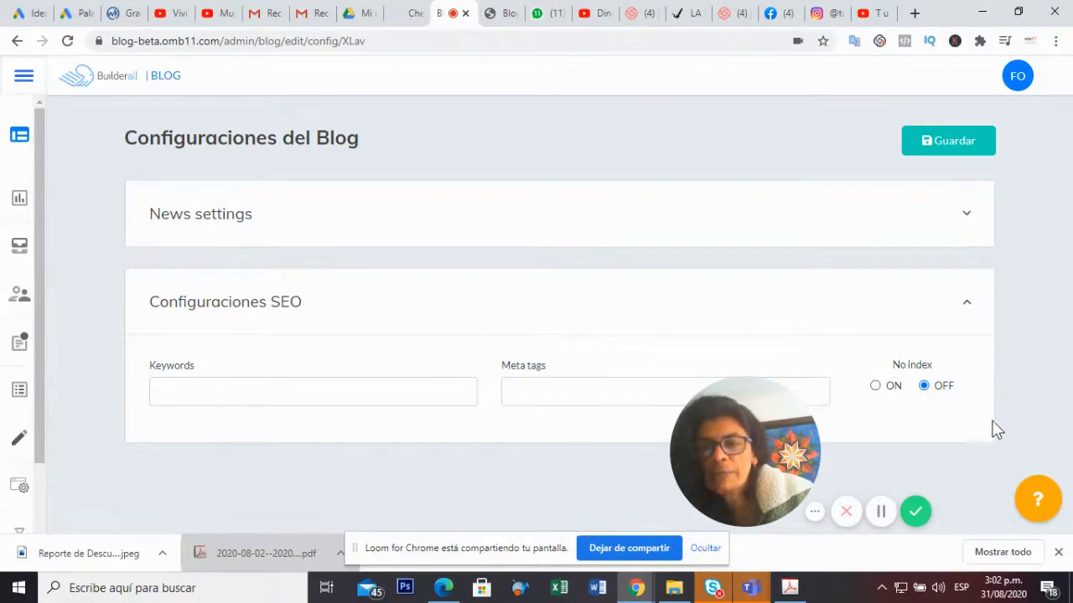
pyautogui.click(967, 308)
# - Go to the blog's Lead capture settings and turn lead capture on
pyautogui.click(72, 377)
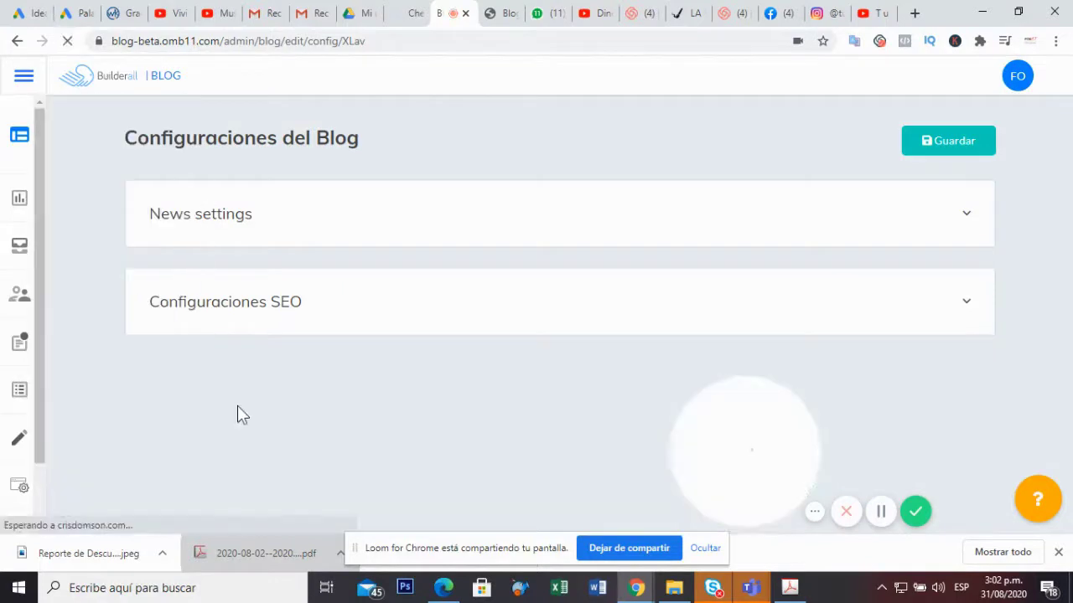
pyautogui.moveTo(84, 492)
pyautogui.scroll(-2, 100, 482)
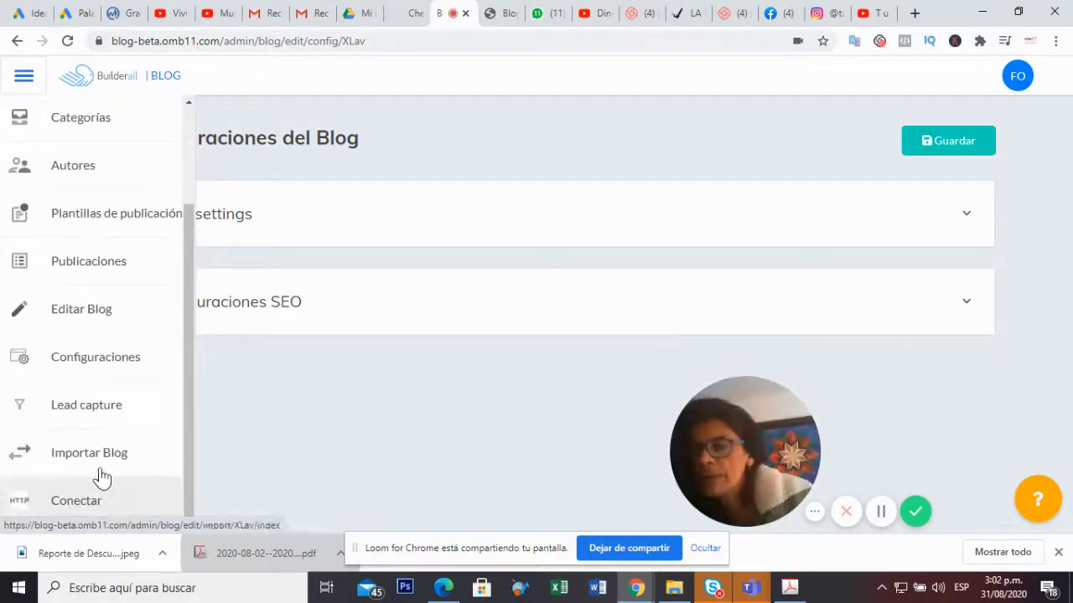
pyautogui.click(84, 412)
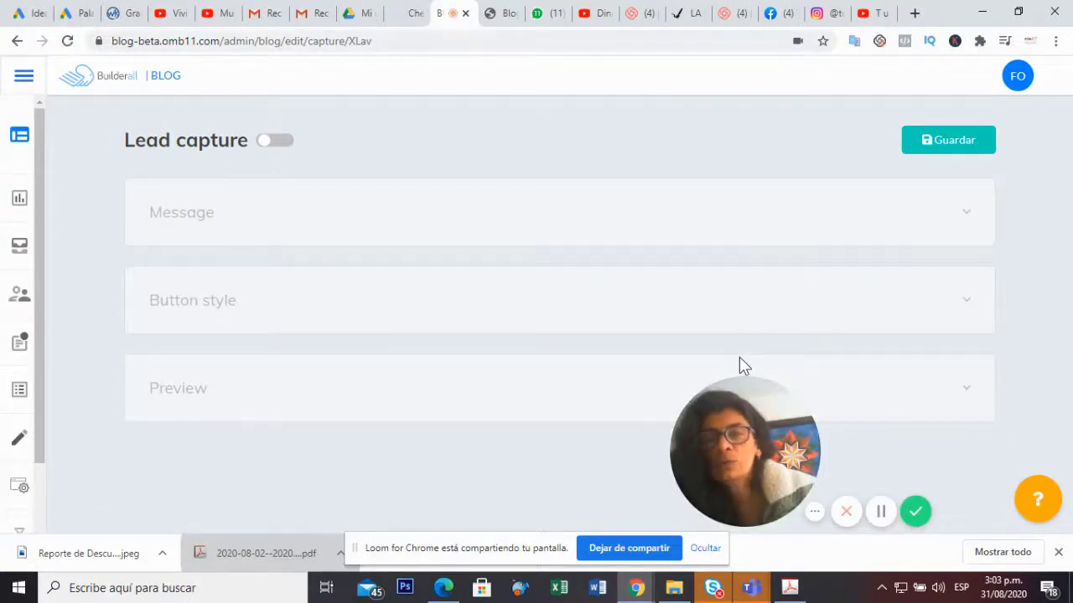
pyautogui.click(276, 143)
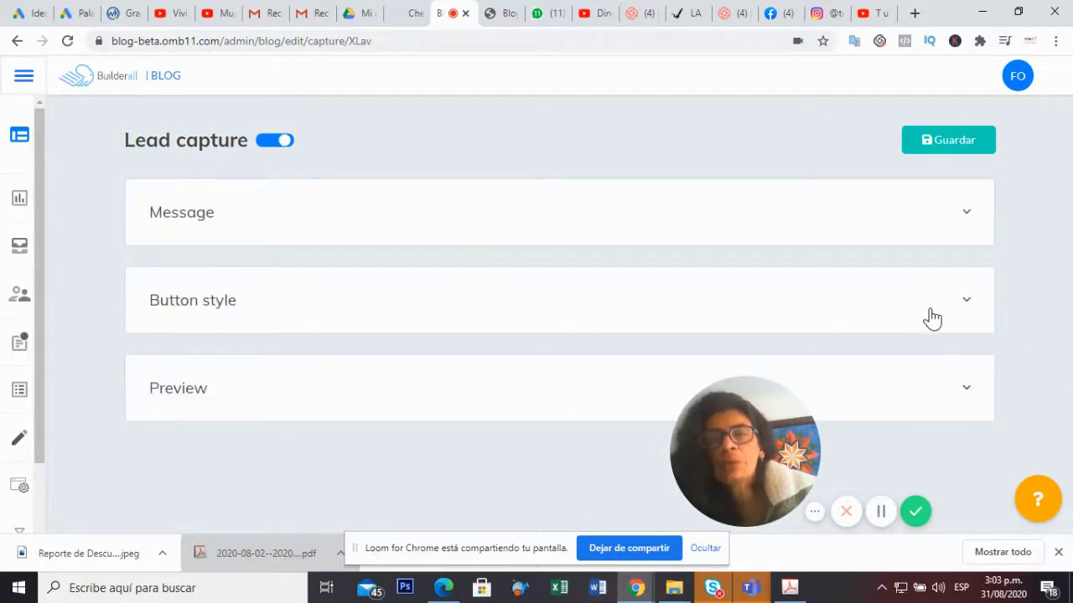
# - Examine the lead capture message editor and the button style options for registration, login and theme
pyautogui.click(967, 212)
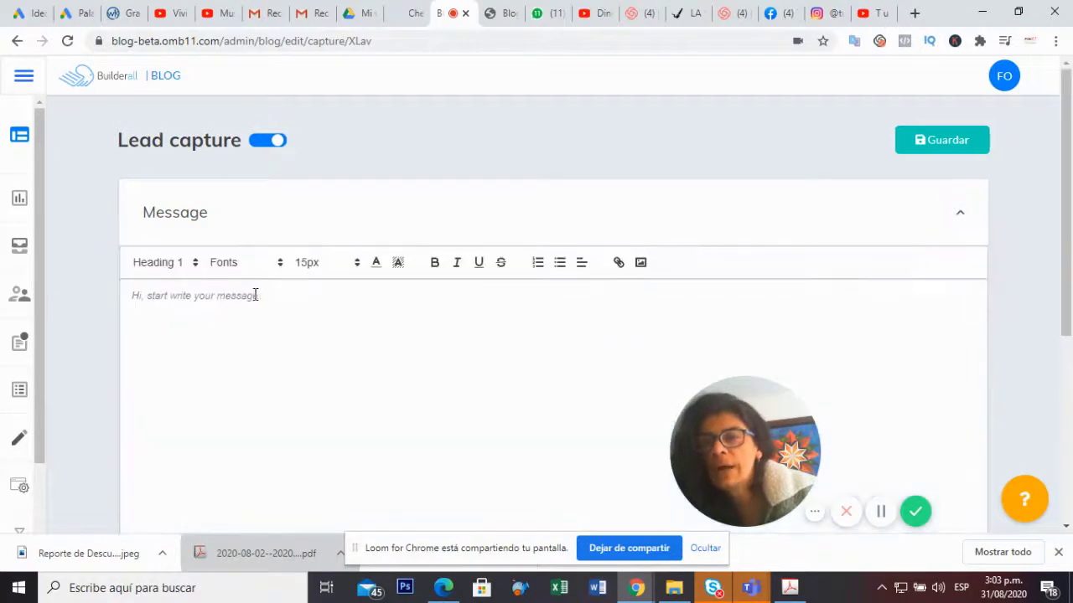
pyautogui.click(958, 214)
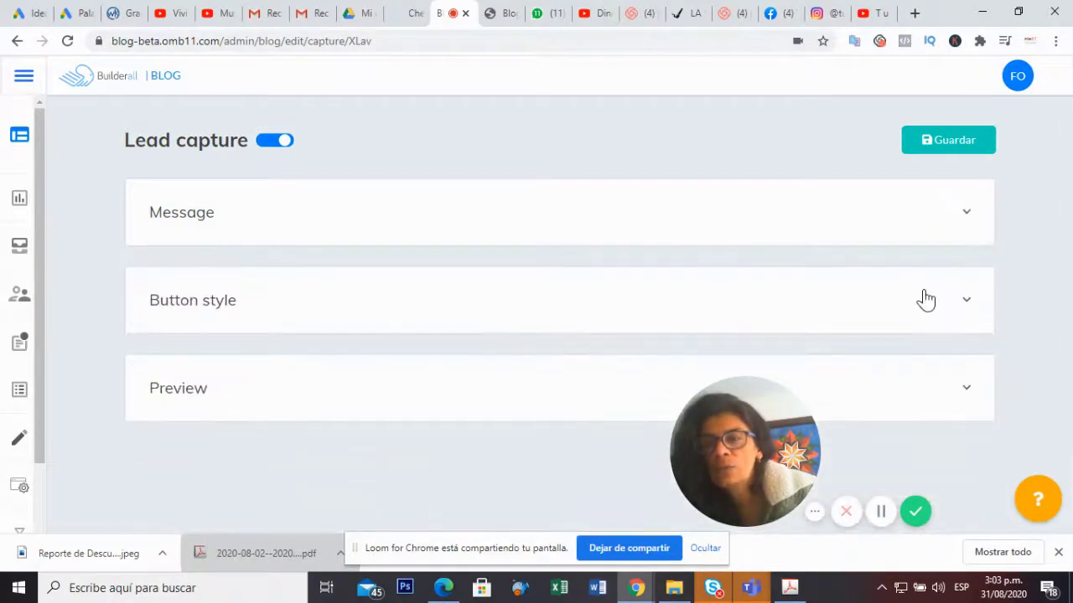
pyautogui.click(967, 307)
pyautogui.scroll(-3, 771, 328)
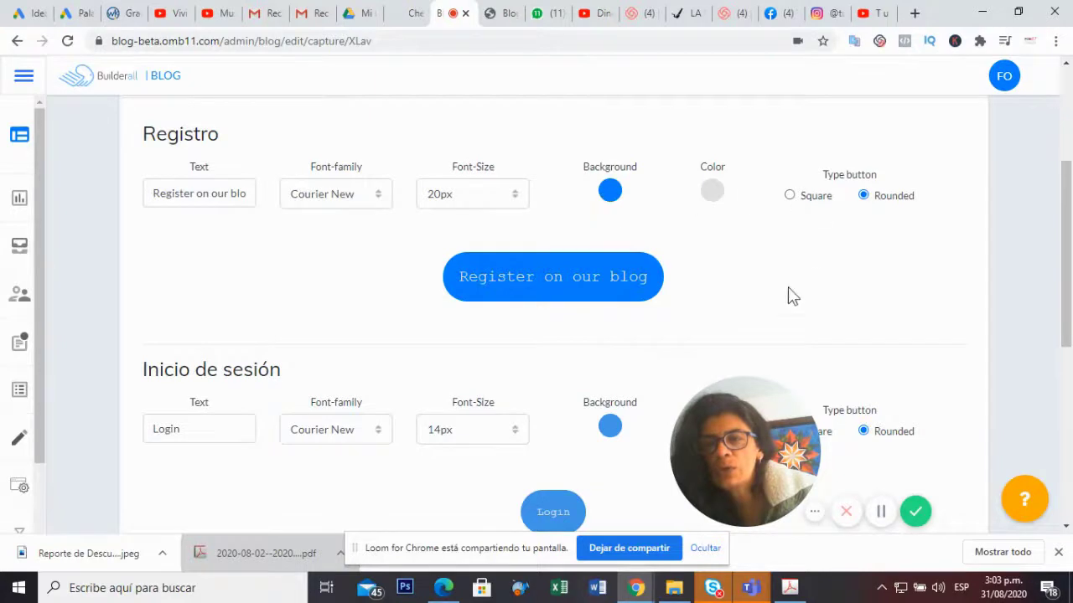
pyautogui.scroll(-3, 796, 322)
pyautogui.scroll(-3, 796, 325)
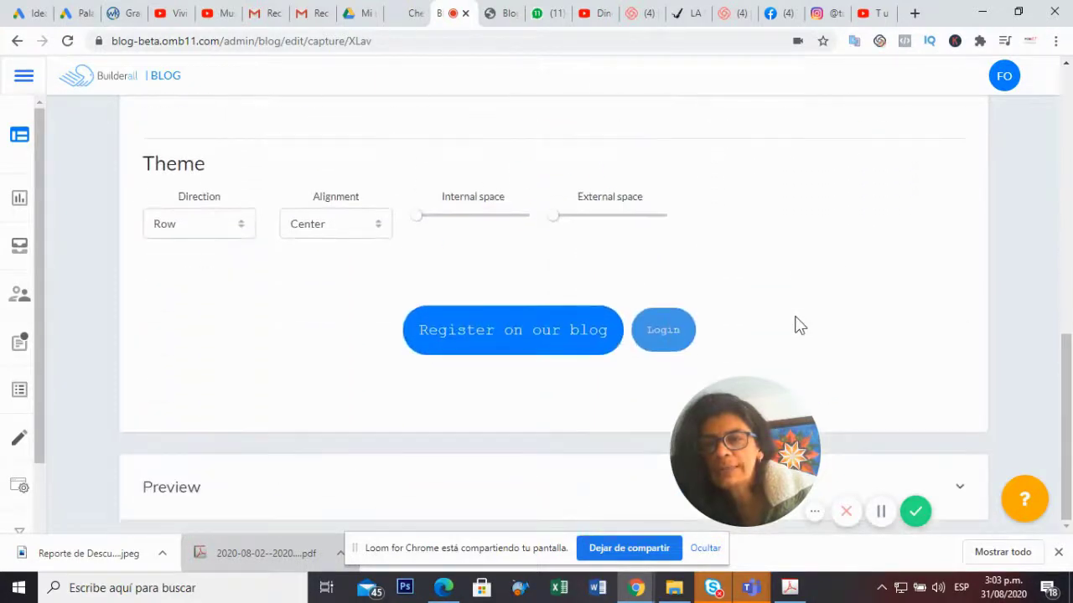
pyautogui.scroll(8, 796, 325)
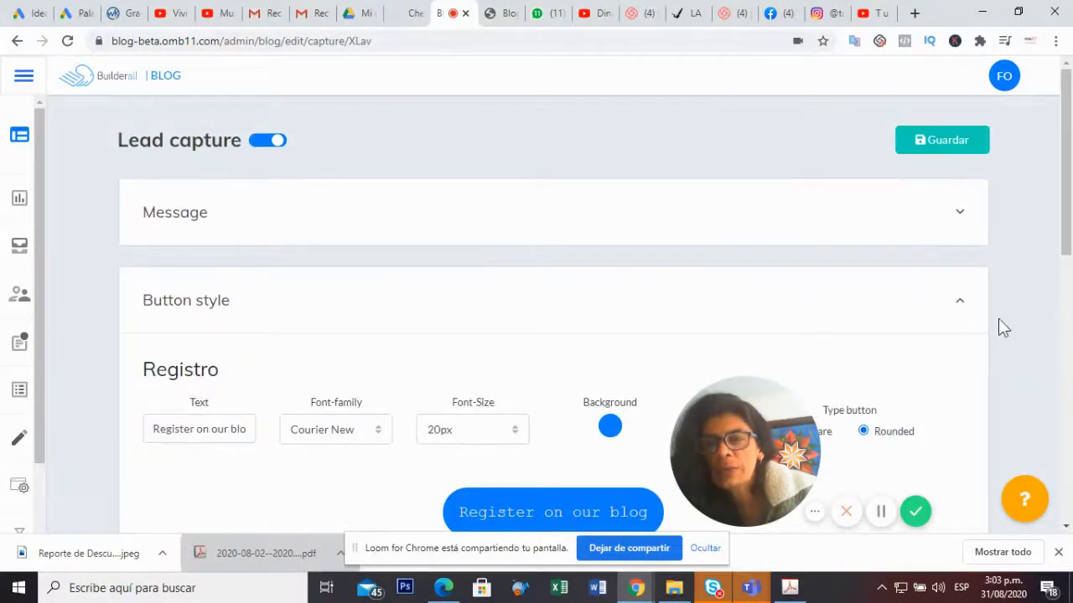
pyautogui.click(957, 310)
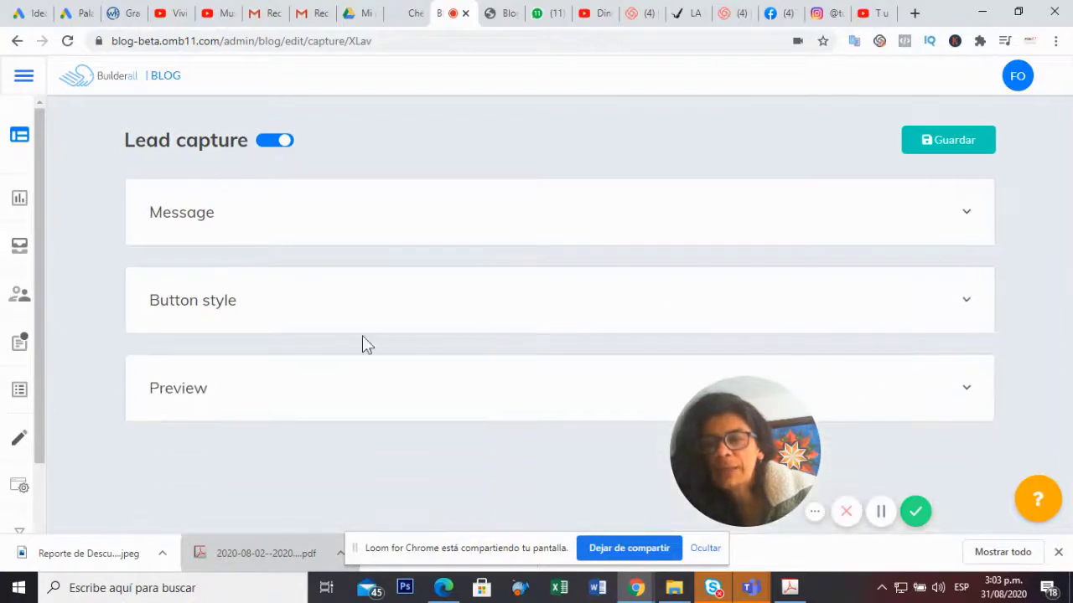
# - Go to the page for connecting the blog to a website
pyautogui.moveTo(139, 510)
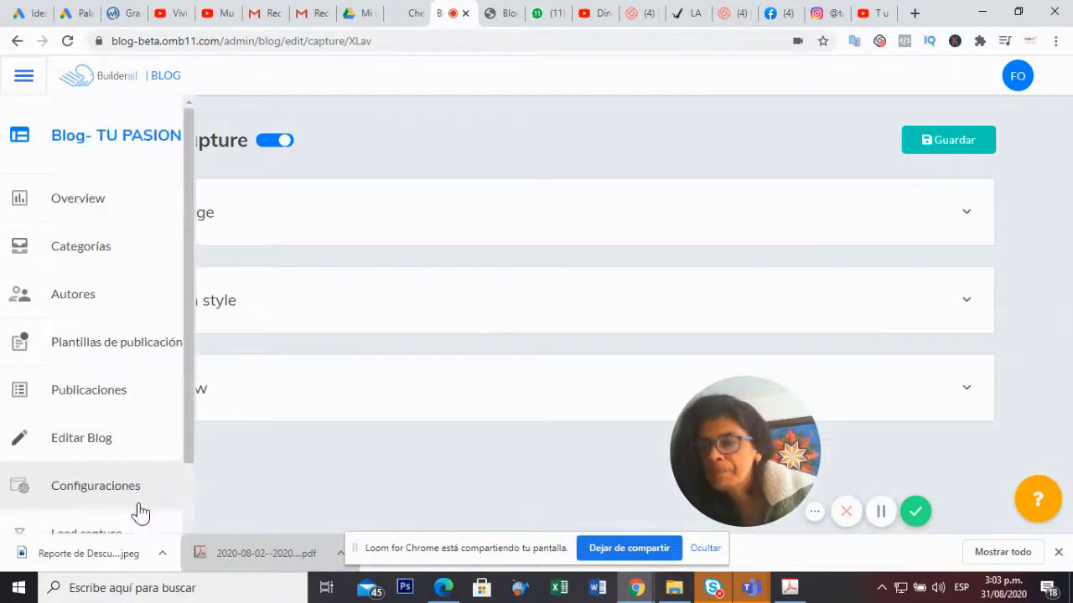
pyautogui.scroll(-2, 84, 478)
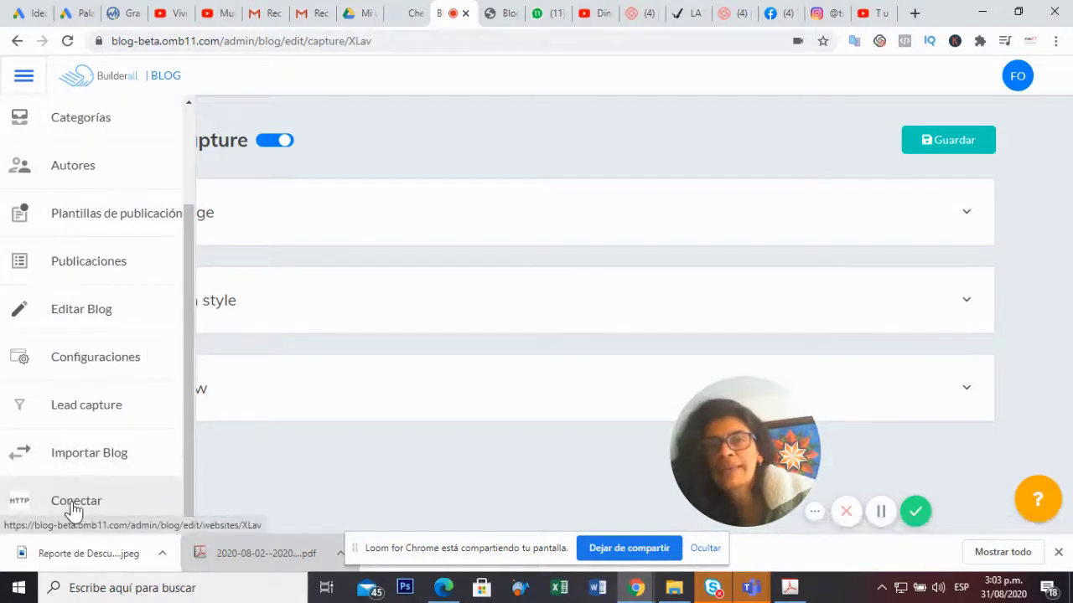
pyautogui.click(84, 508)
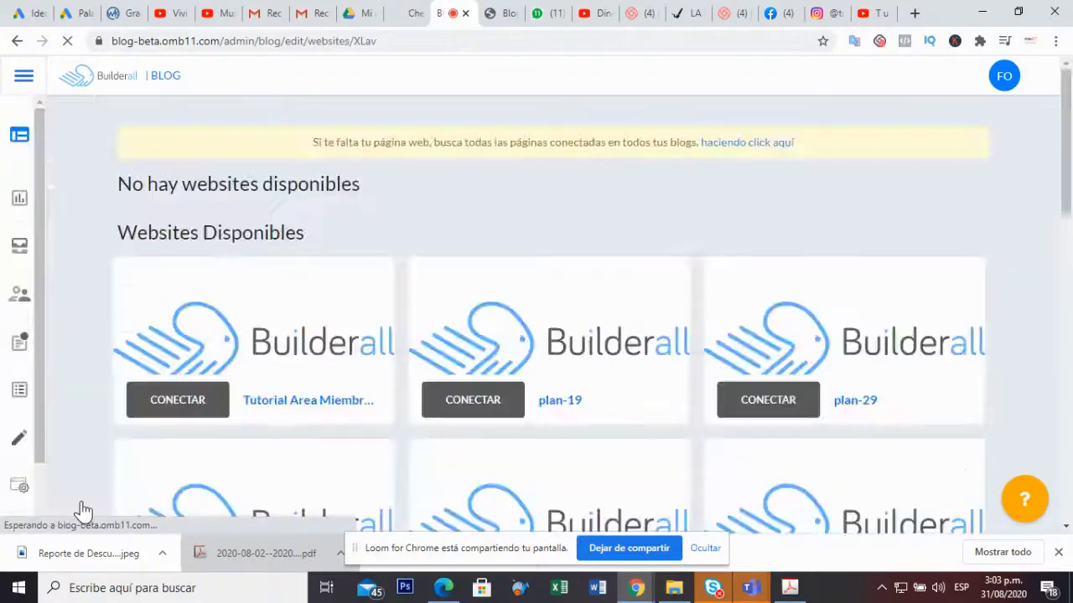
# - Look through the available websites that the blog can be connected to
pyautogui.scroll(-3, 400, 361)
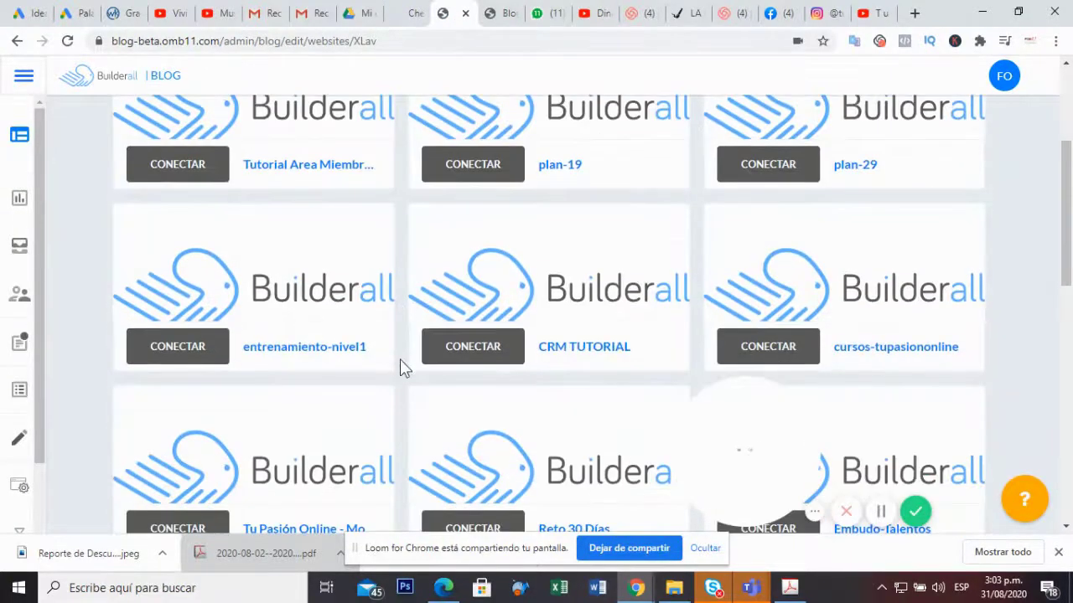
pyautogui.scroll(5, 400, 358)
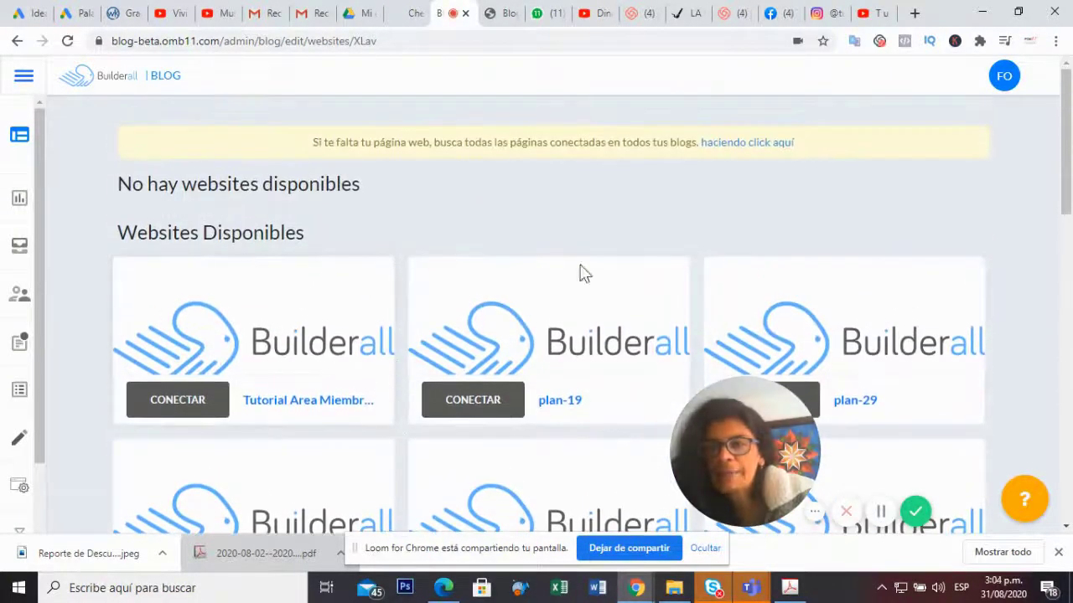
pyautogui.scroll(-1, 313, 308)
pyautogui.scroll(-7, 745, 299)
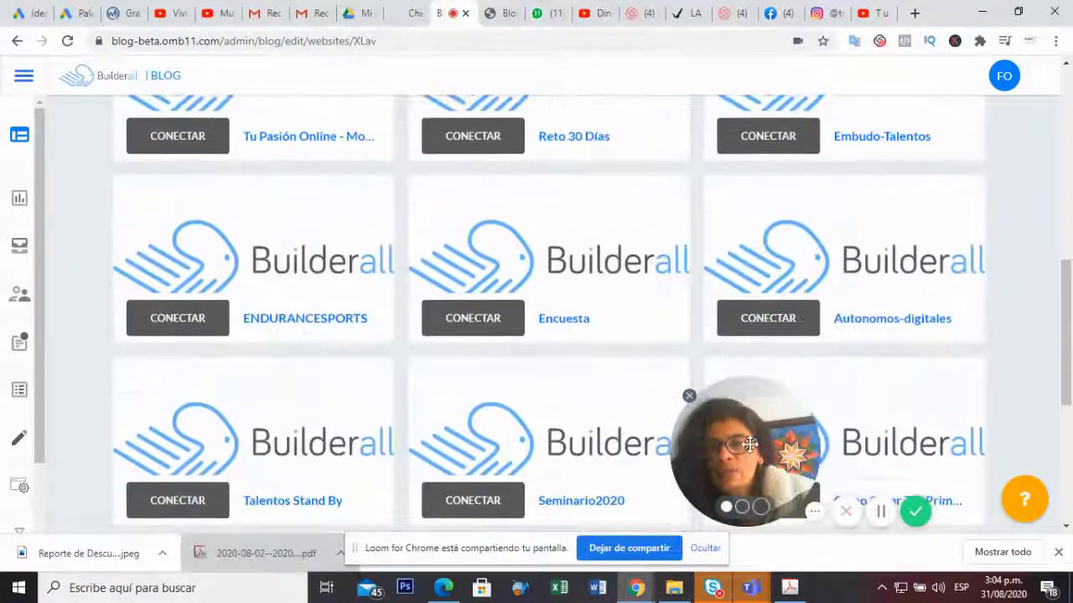
pyautogui.moveTo(754, 461); pyautogui.dragTo(935, 461)
pyautogui.scroll(-3, 404, 332)
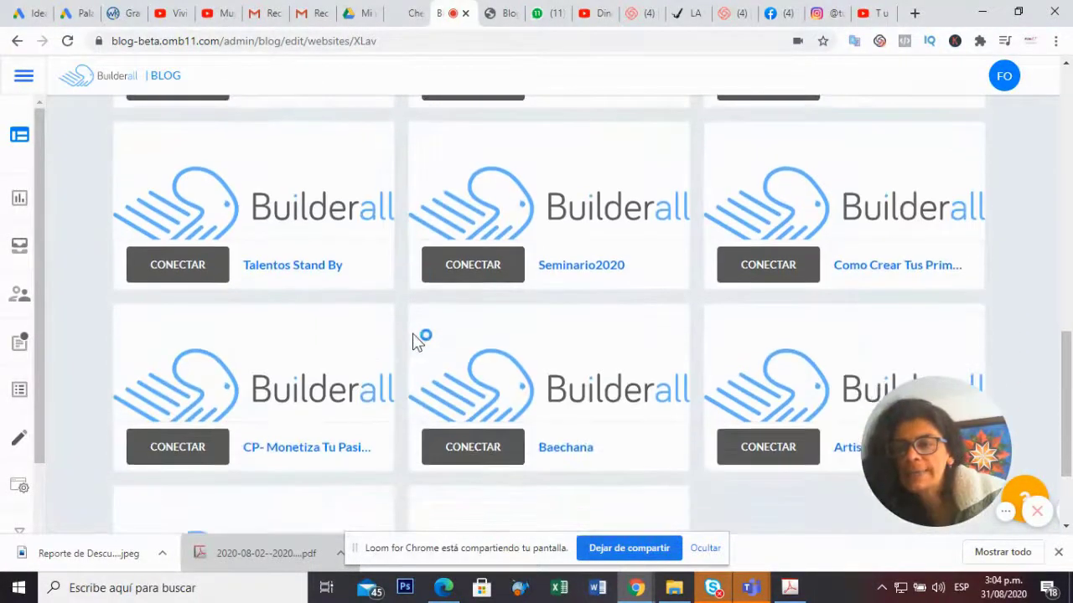
pyautogui.scroll(10, 470, 440)
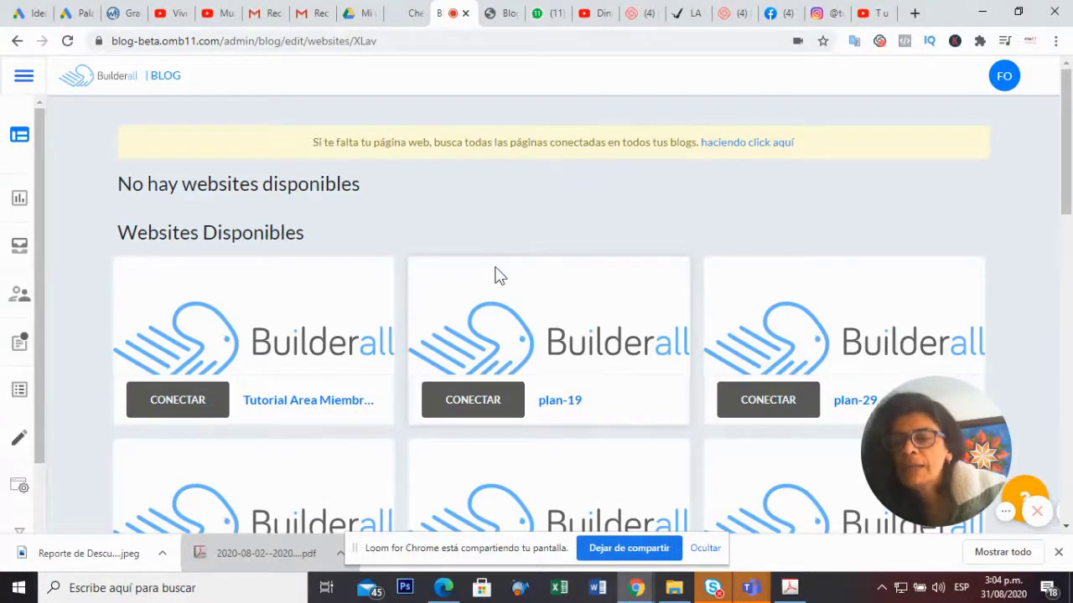
# - Connect the blog to the "Tu Pasión Online - Mo..." website using the blank template
pyautogui.scroll(-2, 564, 266)
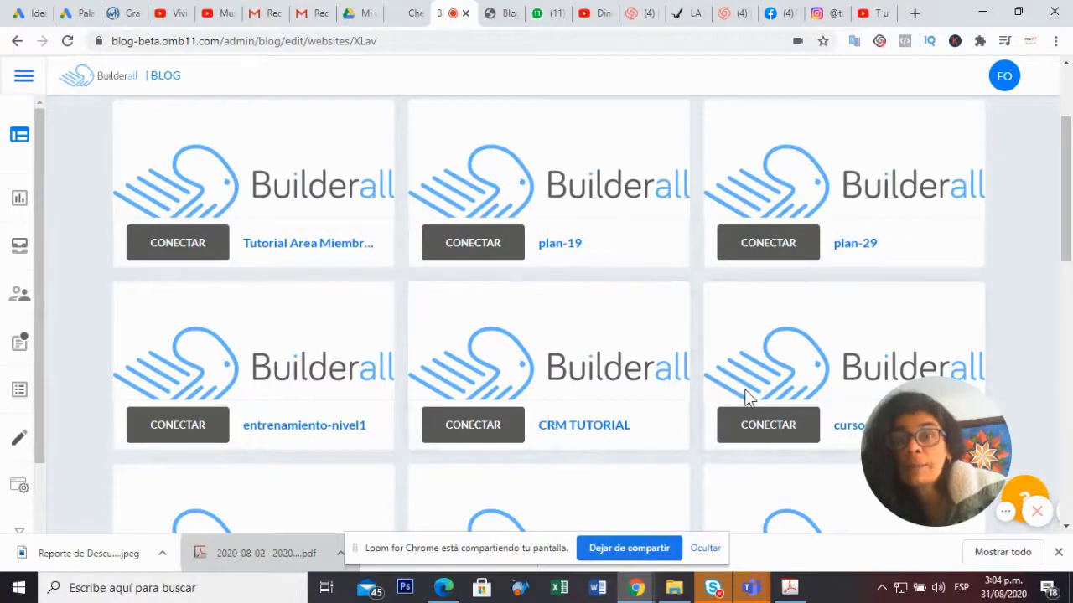
pyautogui.scroll(-3, 612, 378)
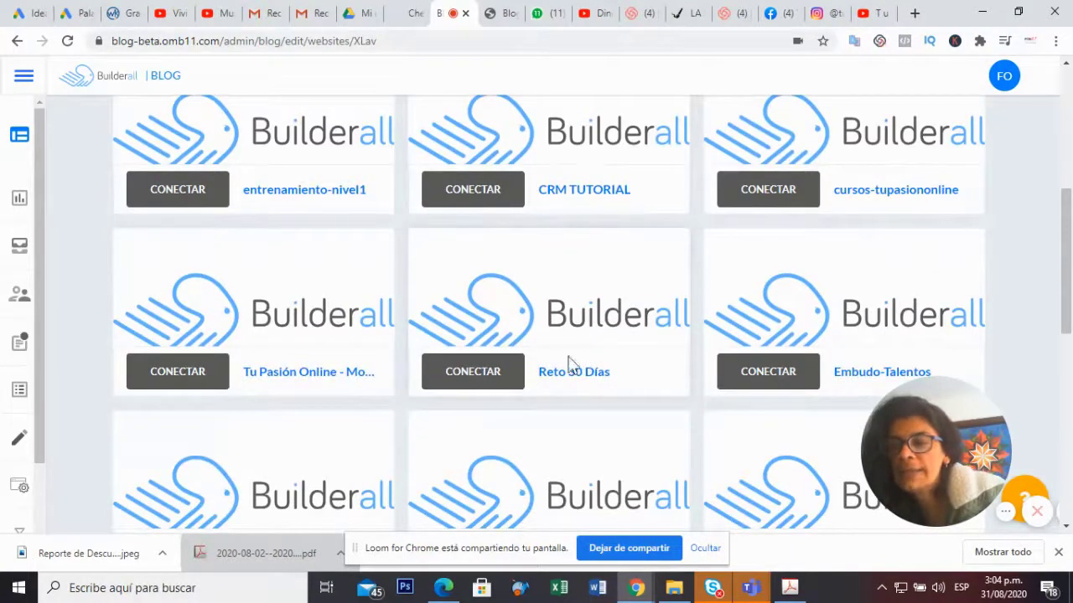
pyautogui.click(184, 371)
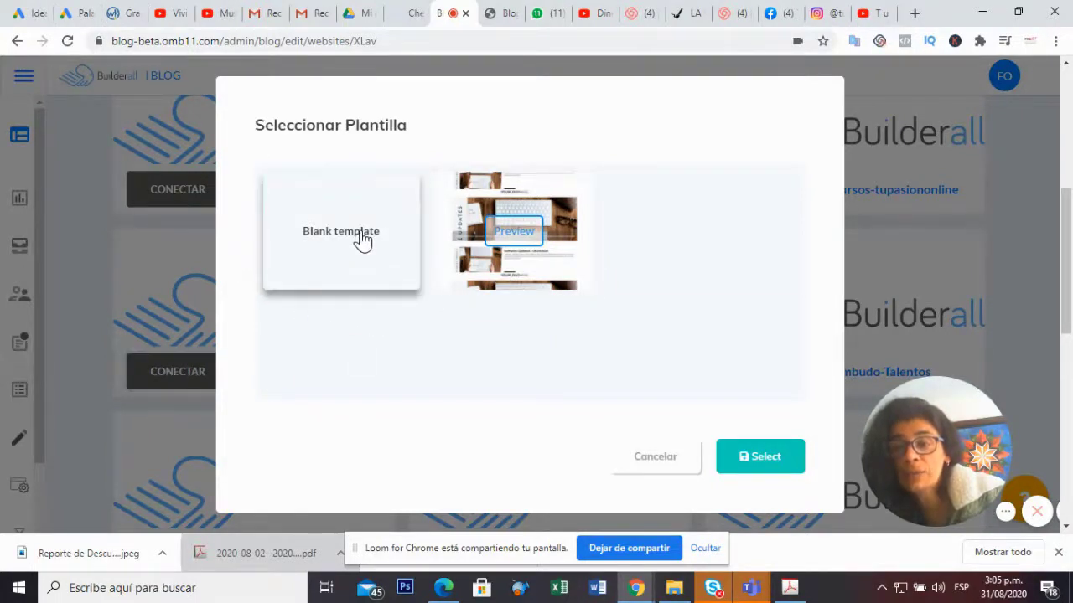
pyautogui.click(762, 457)
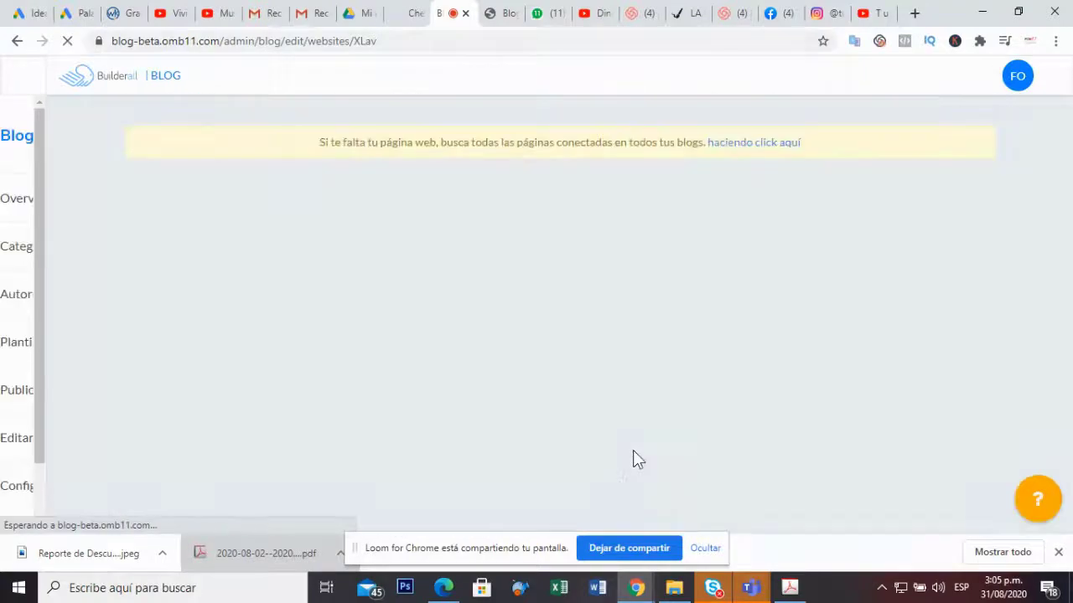
pyautogui.scroll(-4, 843, 395)
pyautogui.scroll(4, 843, 394)
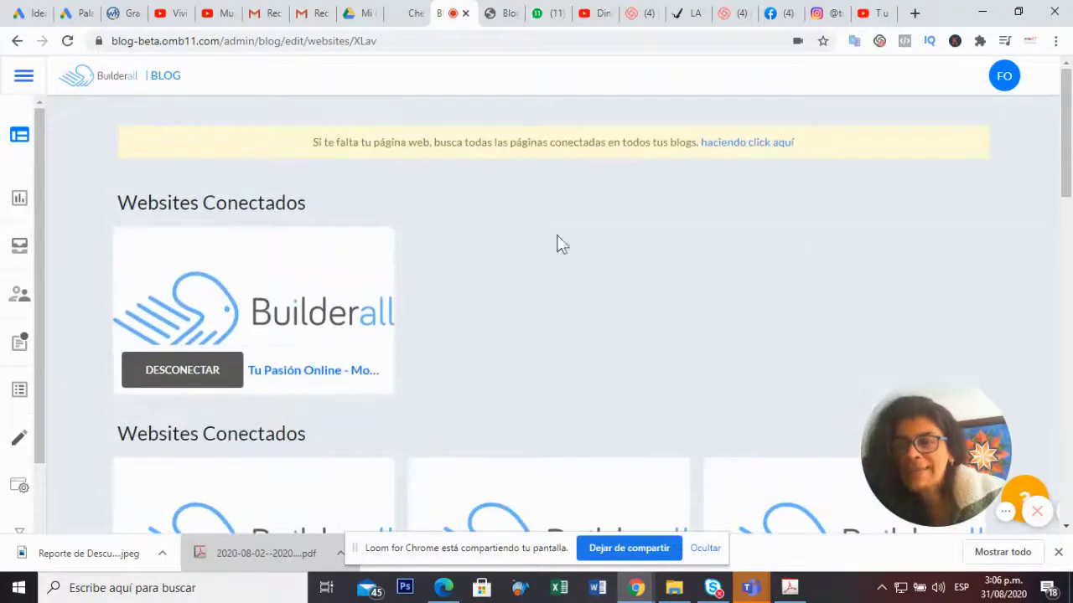